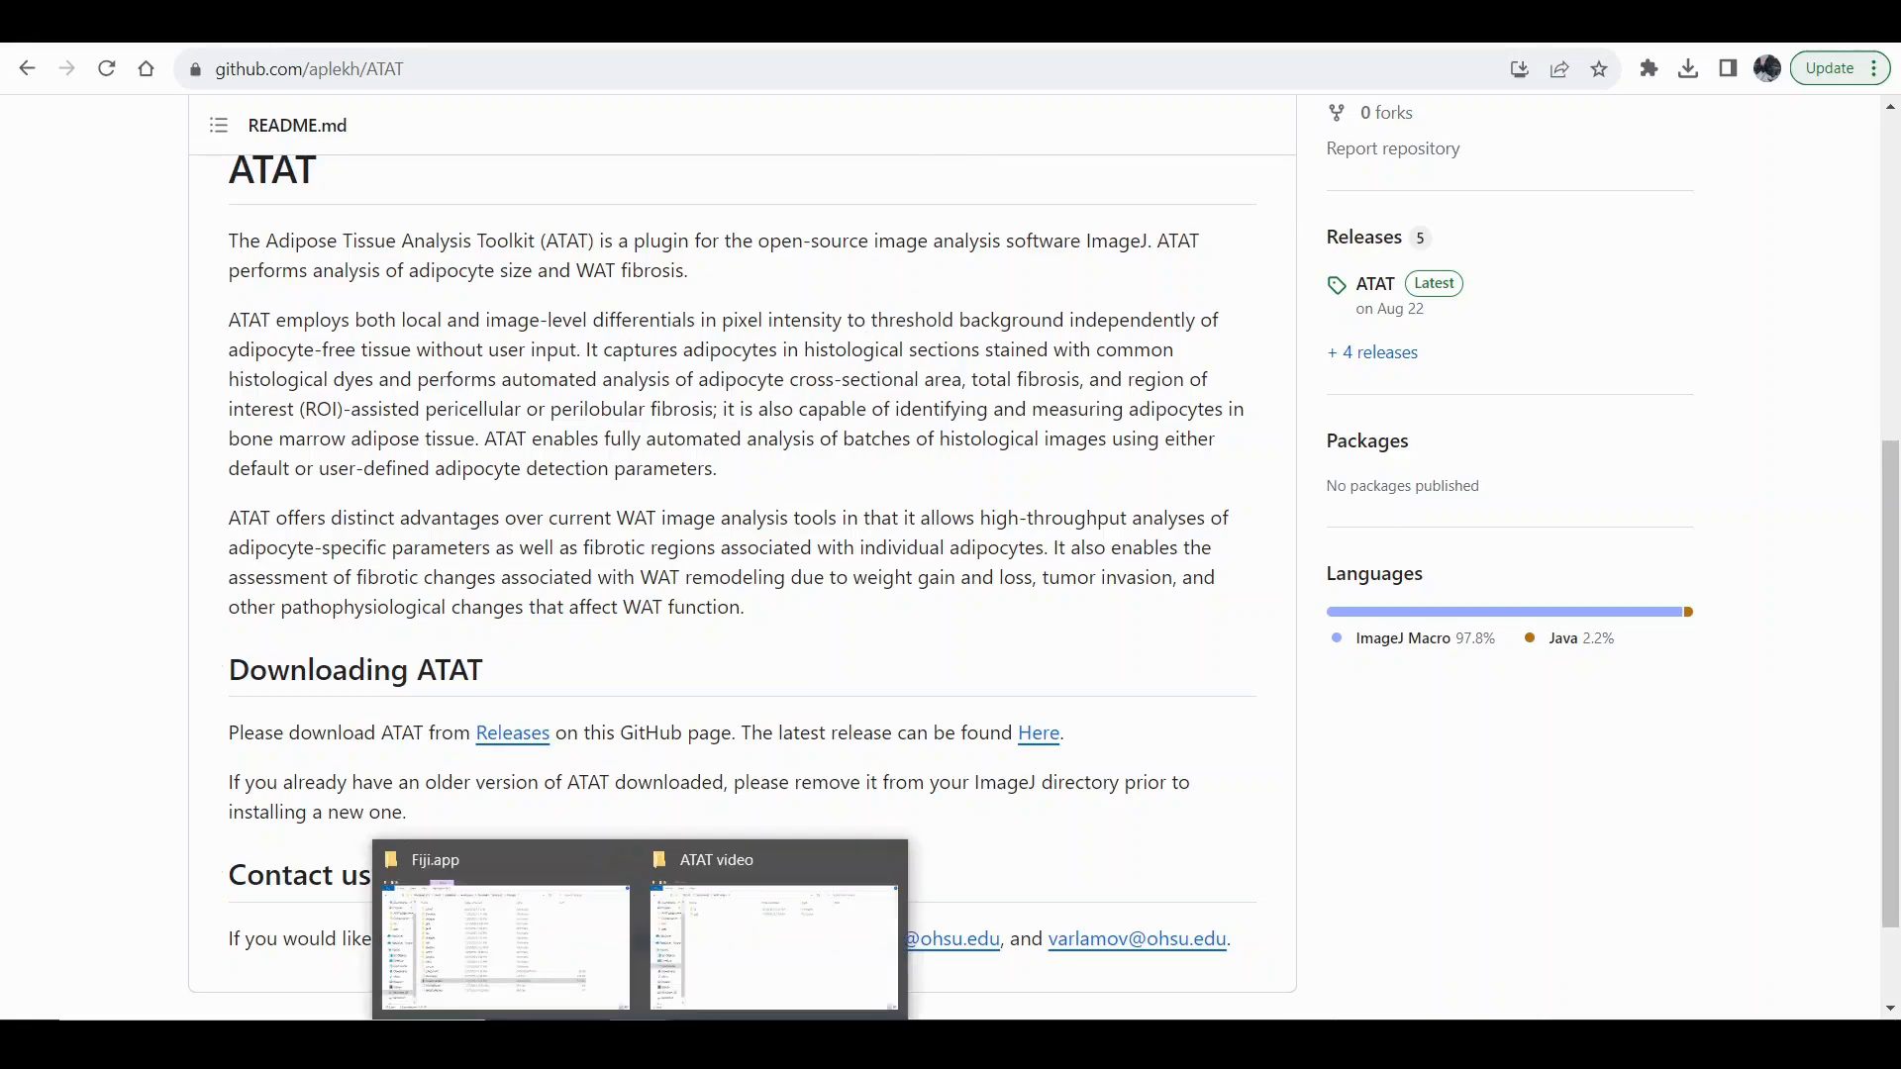
Download ATAT.-.Plugin.v1.1.24.jar from the latest release in the ATAT repository.
{"action": "left_click", "coordinate": [515, 966]}
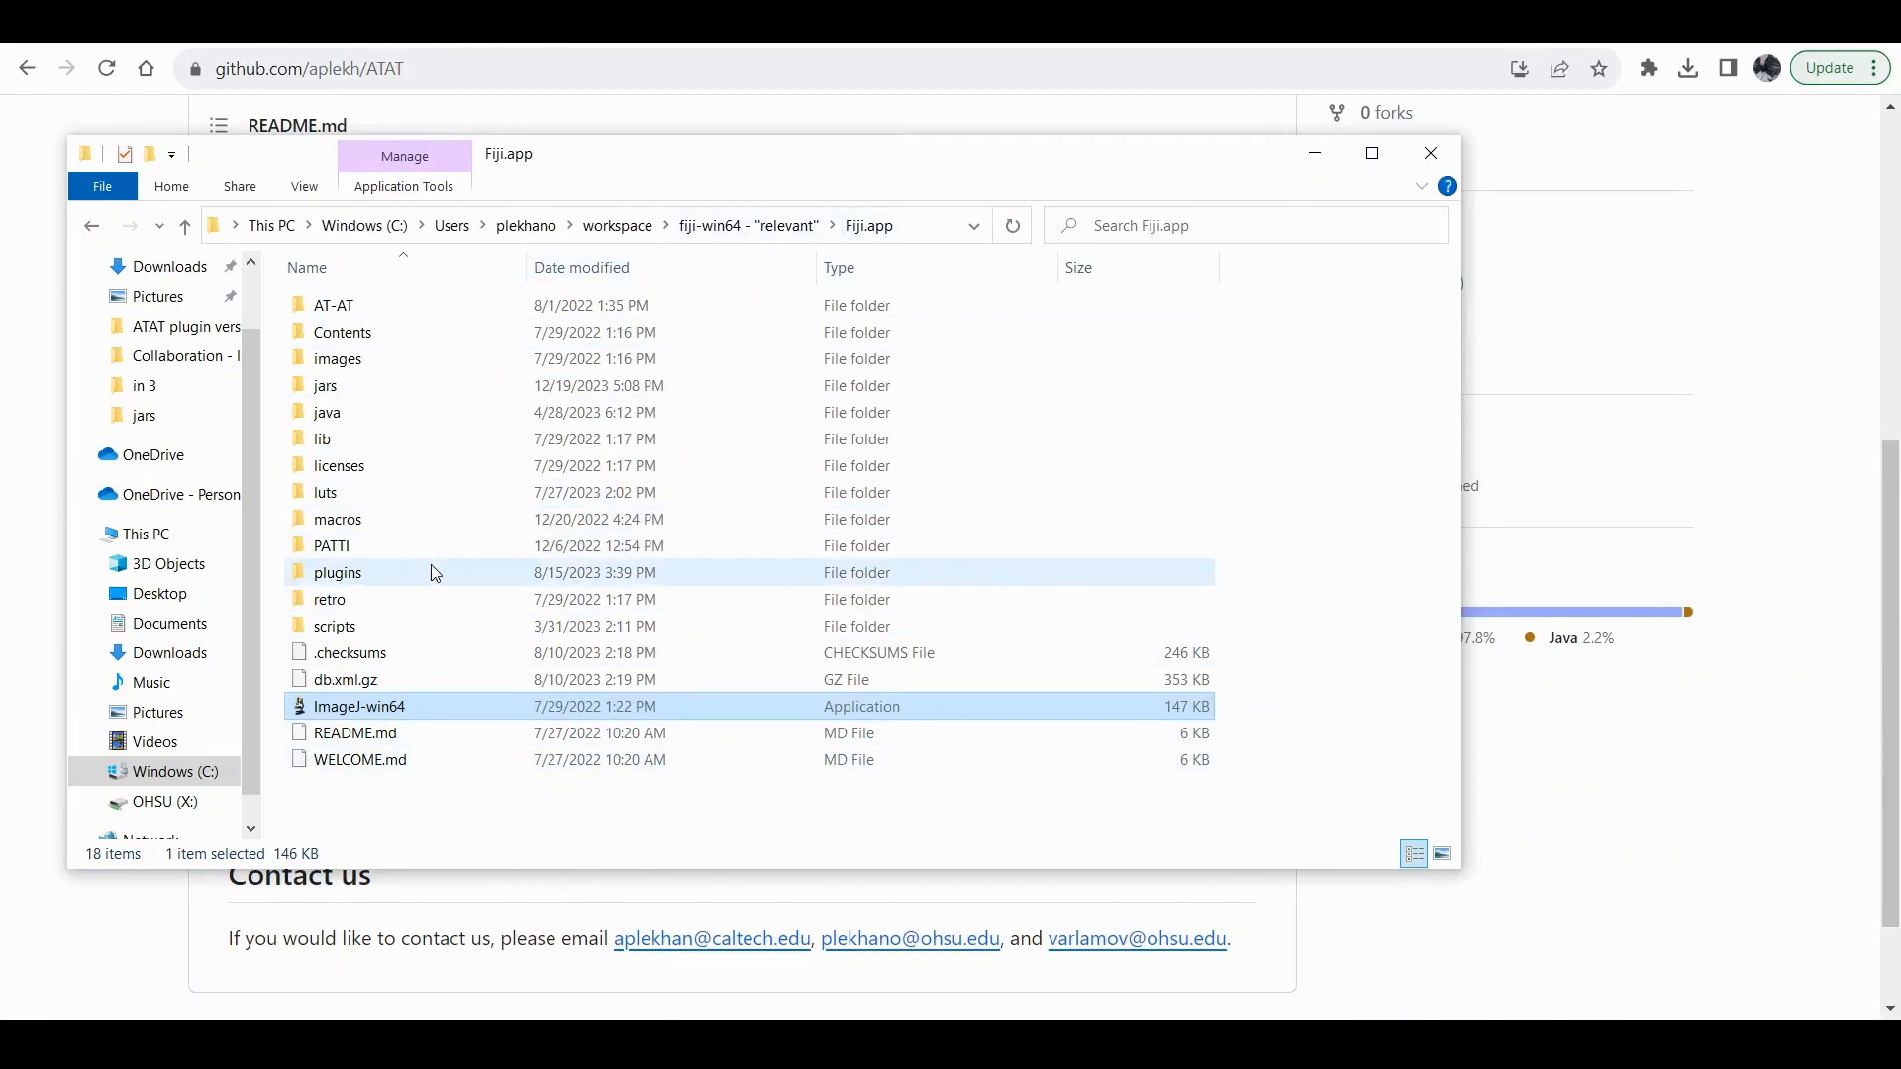
{"action": "left_click", "coordinate": [1616, 427]}
{"action": "scroll", "coordinate": [1616, 428], "scroll_direction": "up", "scroll_amount": 4}
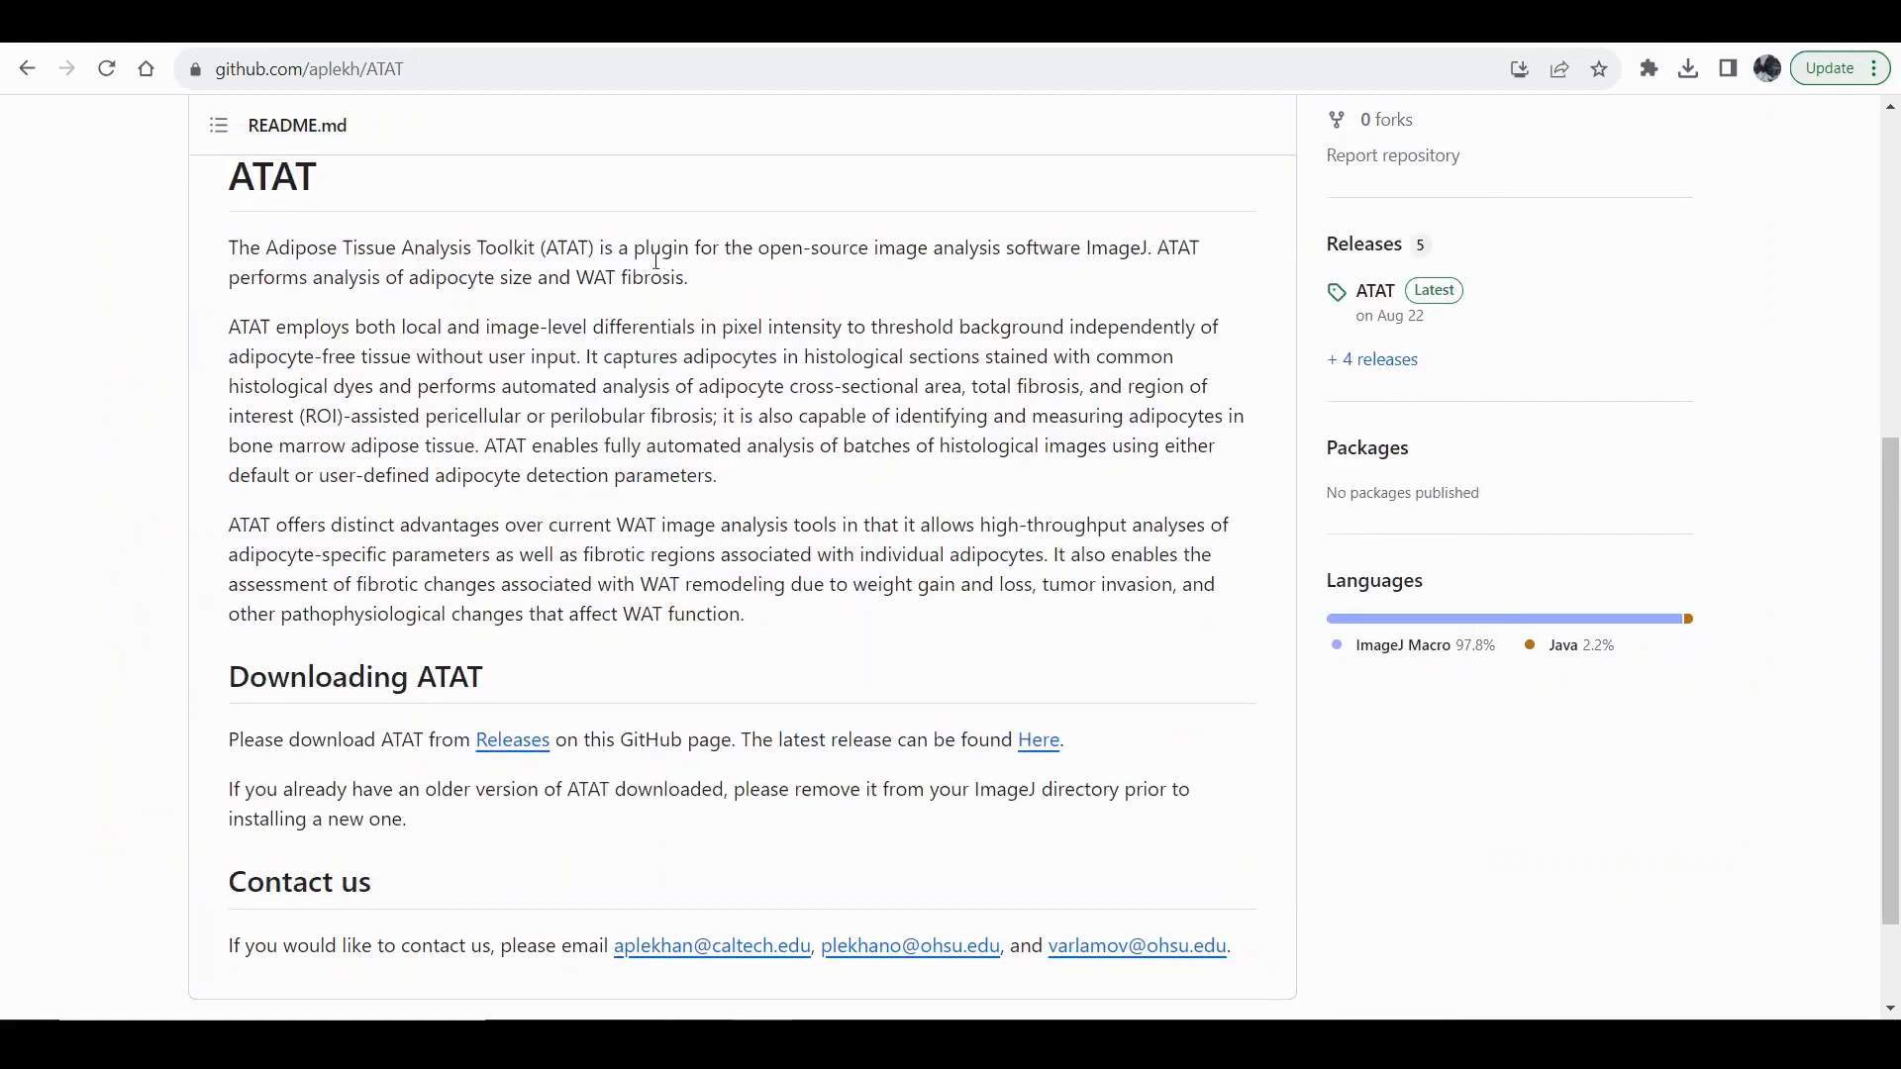
{"action": "scroll", "coordinate": [940, 439], "scroll_direction": "down", "scroll_amount": 3}
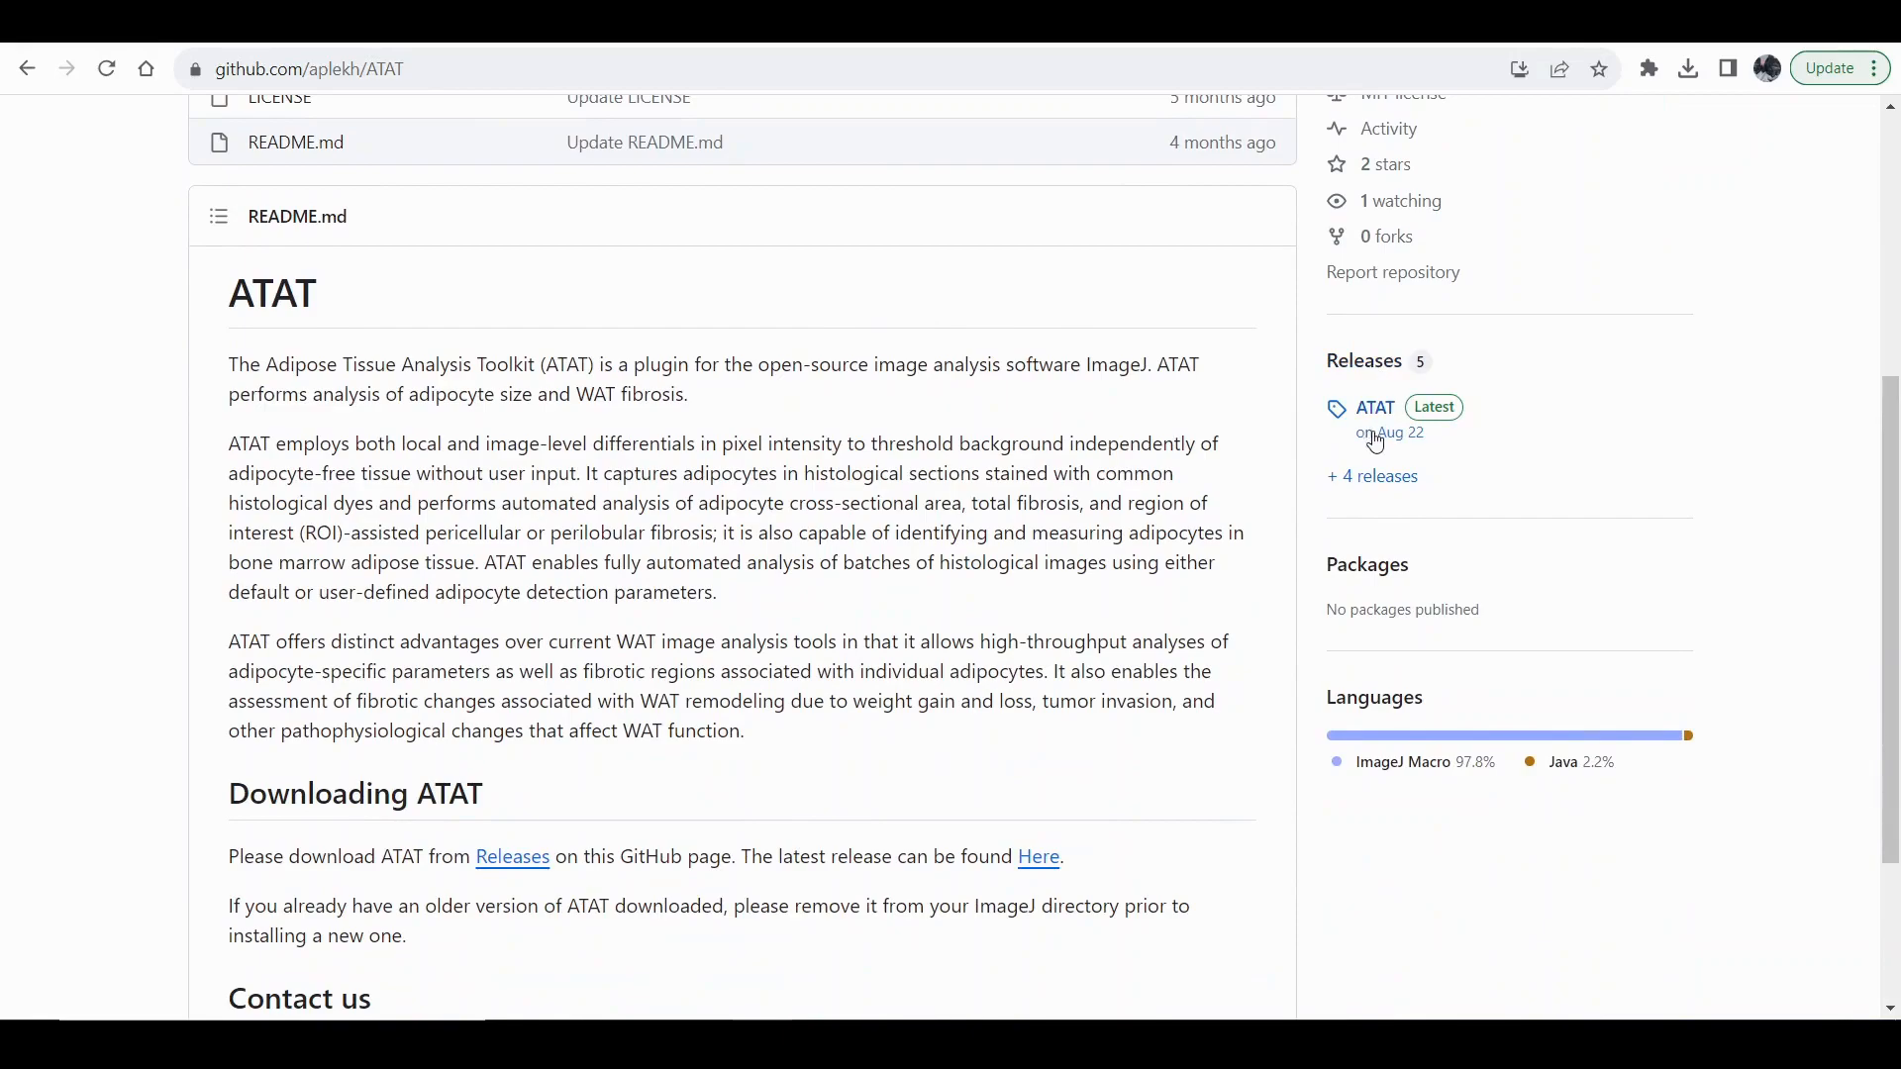
{"action": "left_click", "coordinate": [1365, 362]}
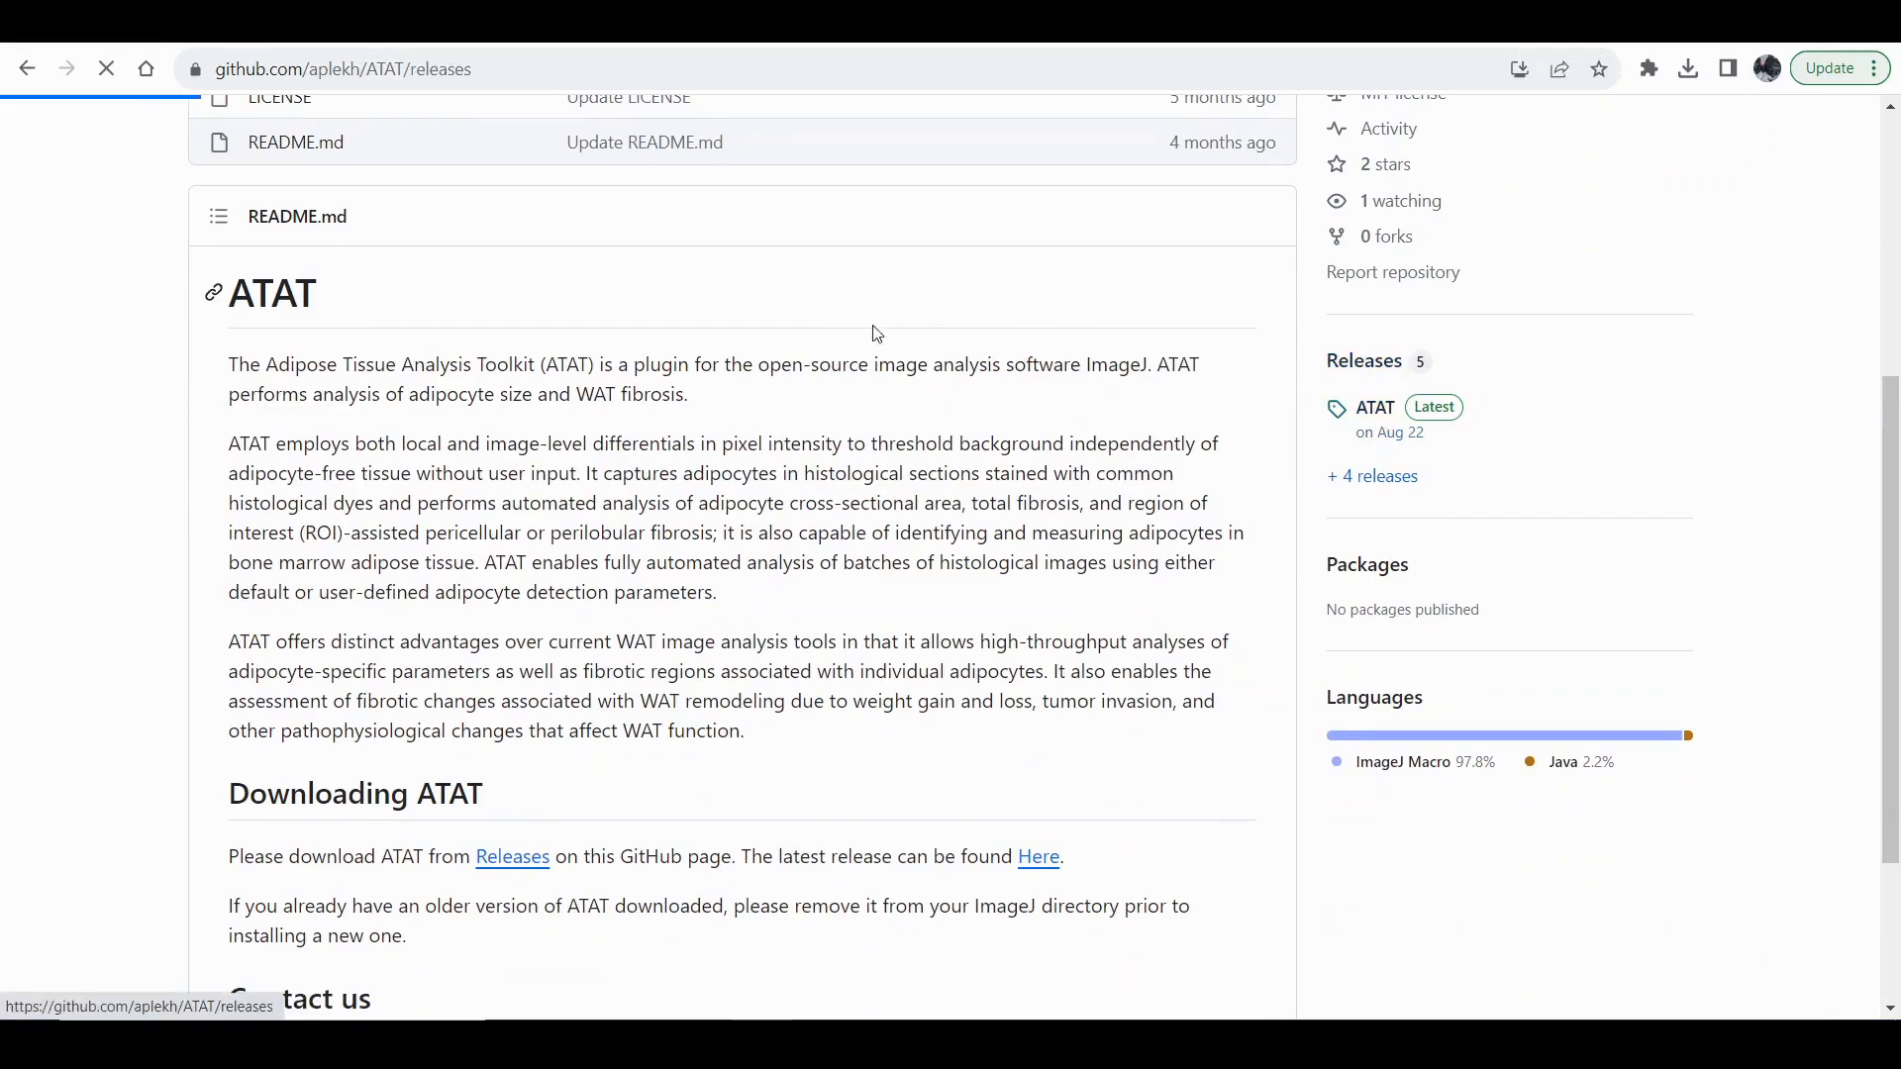
{"action": "scroll", "coordinate": [1018, 383], "scroll_direction": "down", "scroll_amount": 3}
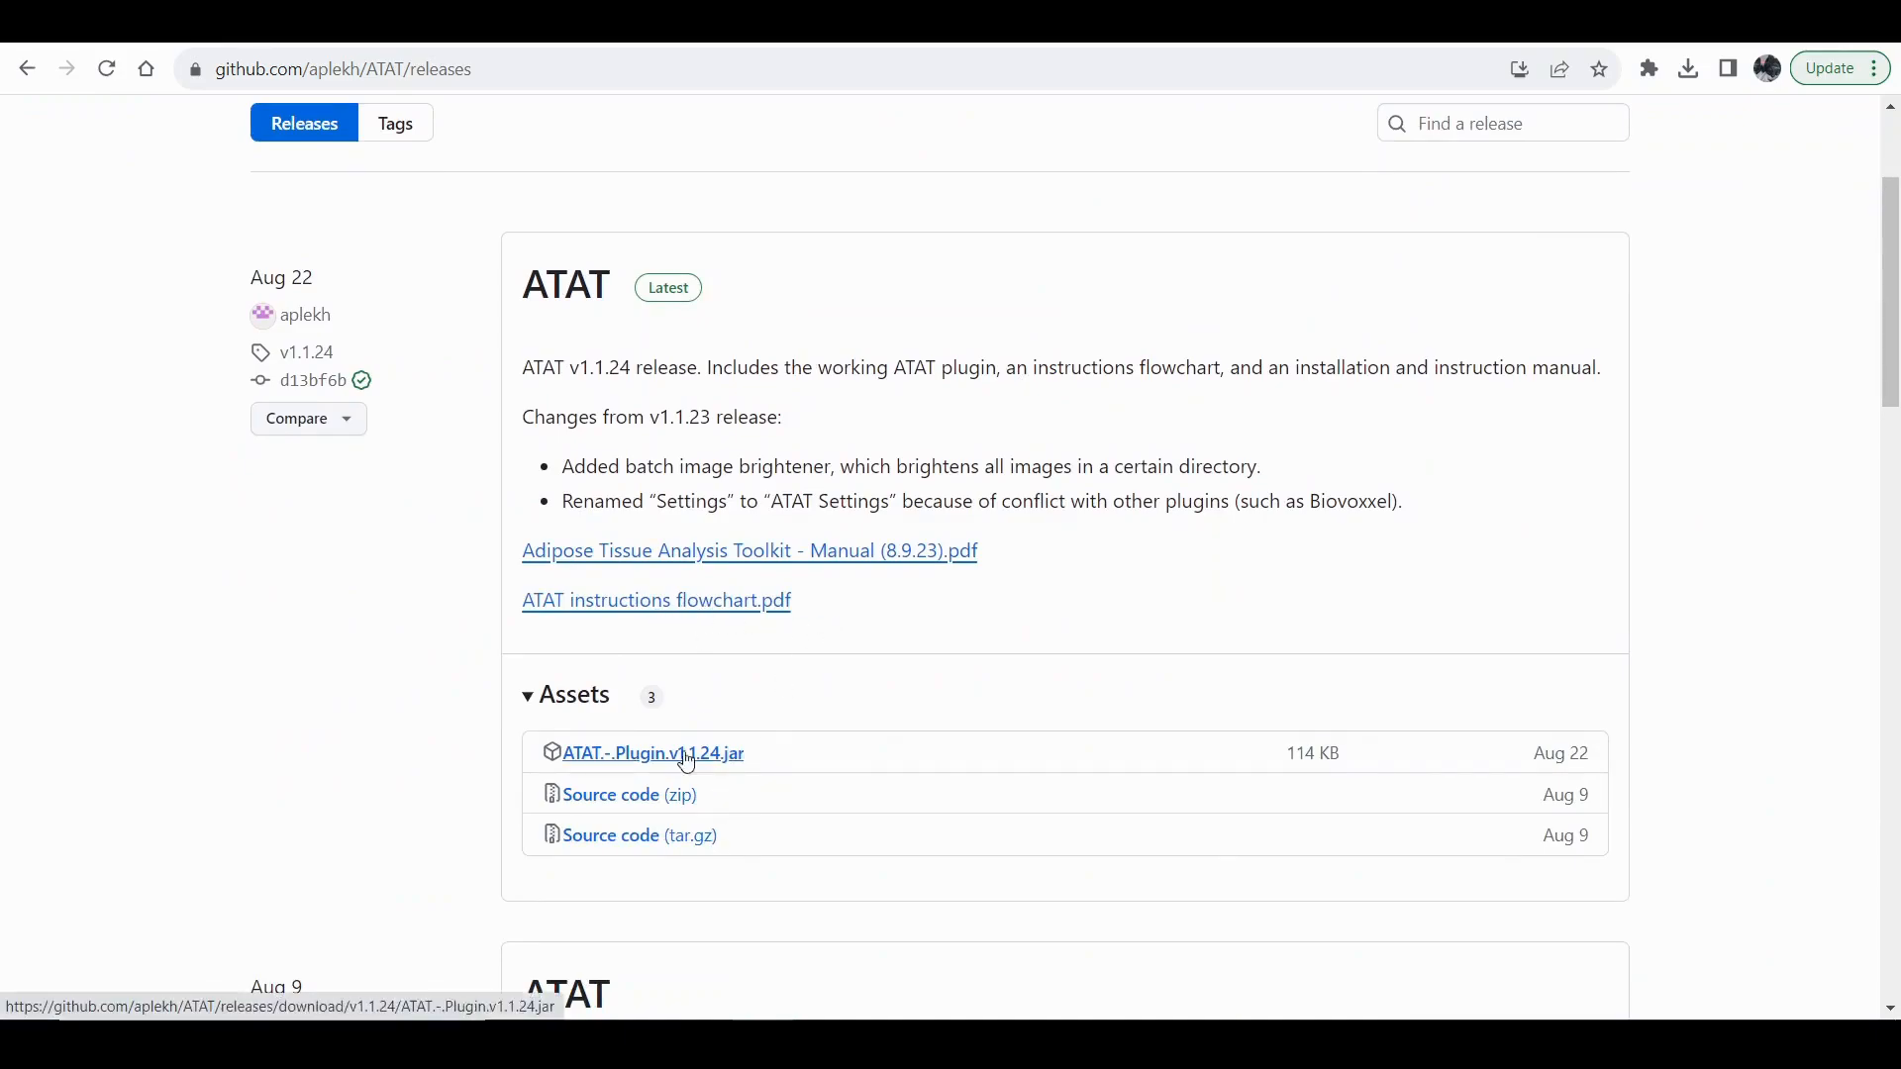
{"action": "left_click", "coordinate": [738, 762]}
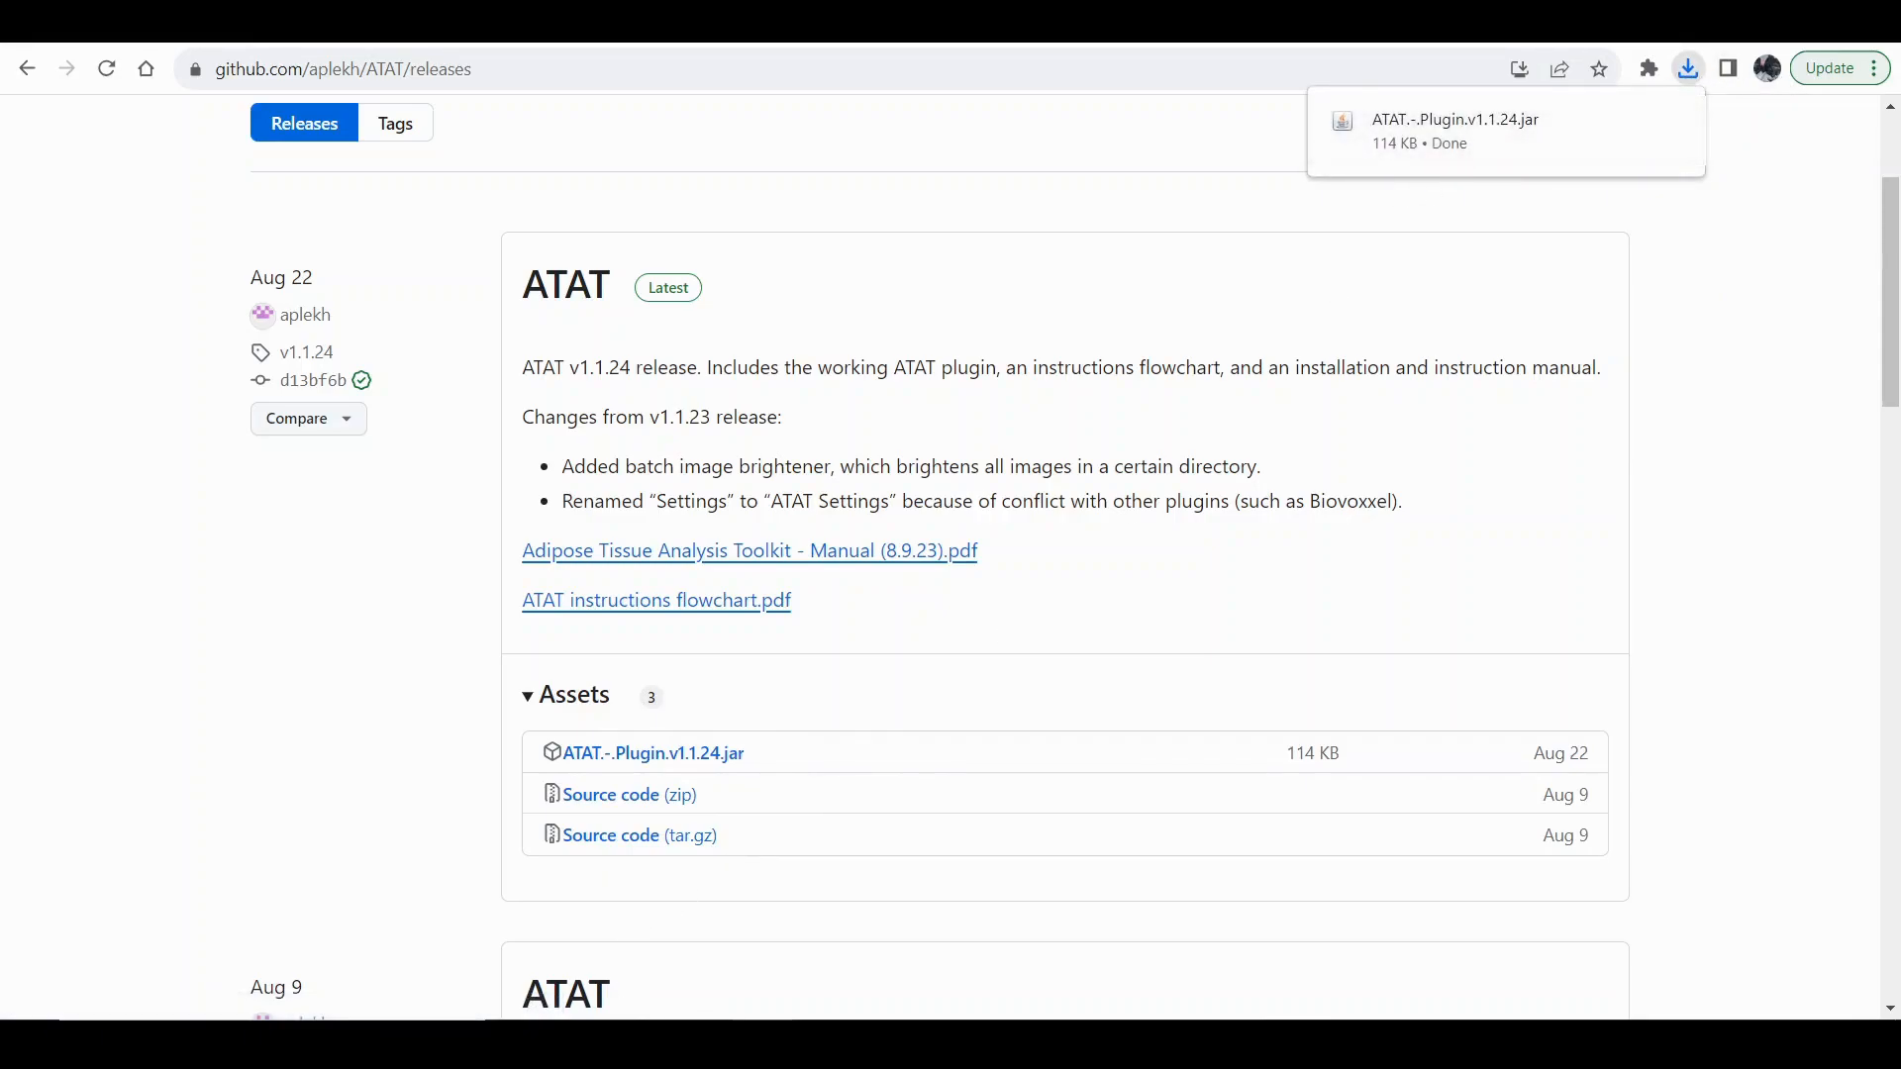
View the jars folder inside Fiji.app, and relaunch ImageJ-win64 from the Fiji.app folder.
{"action": "left_click", "coordinate": [501, 930]}
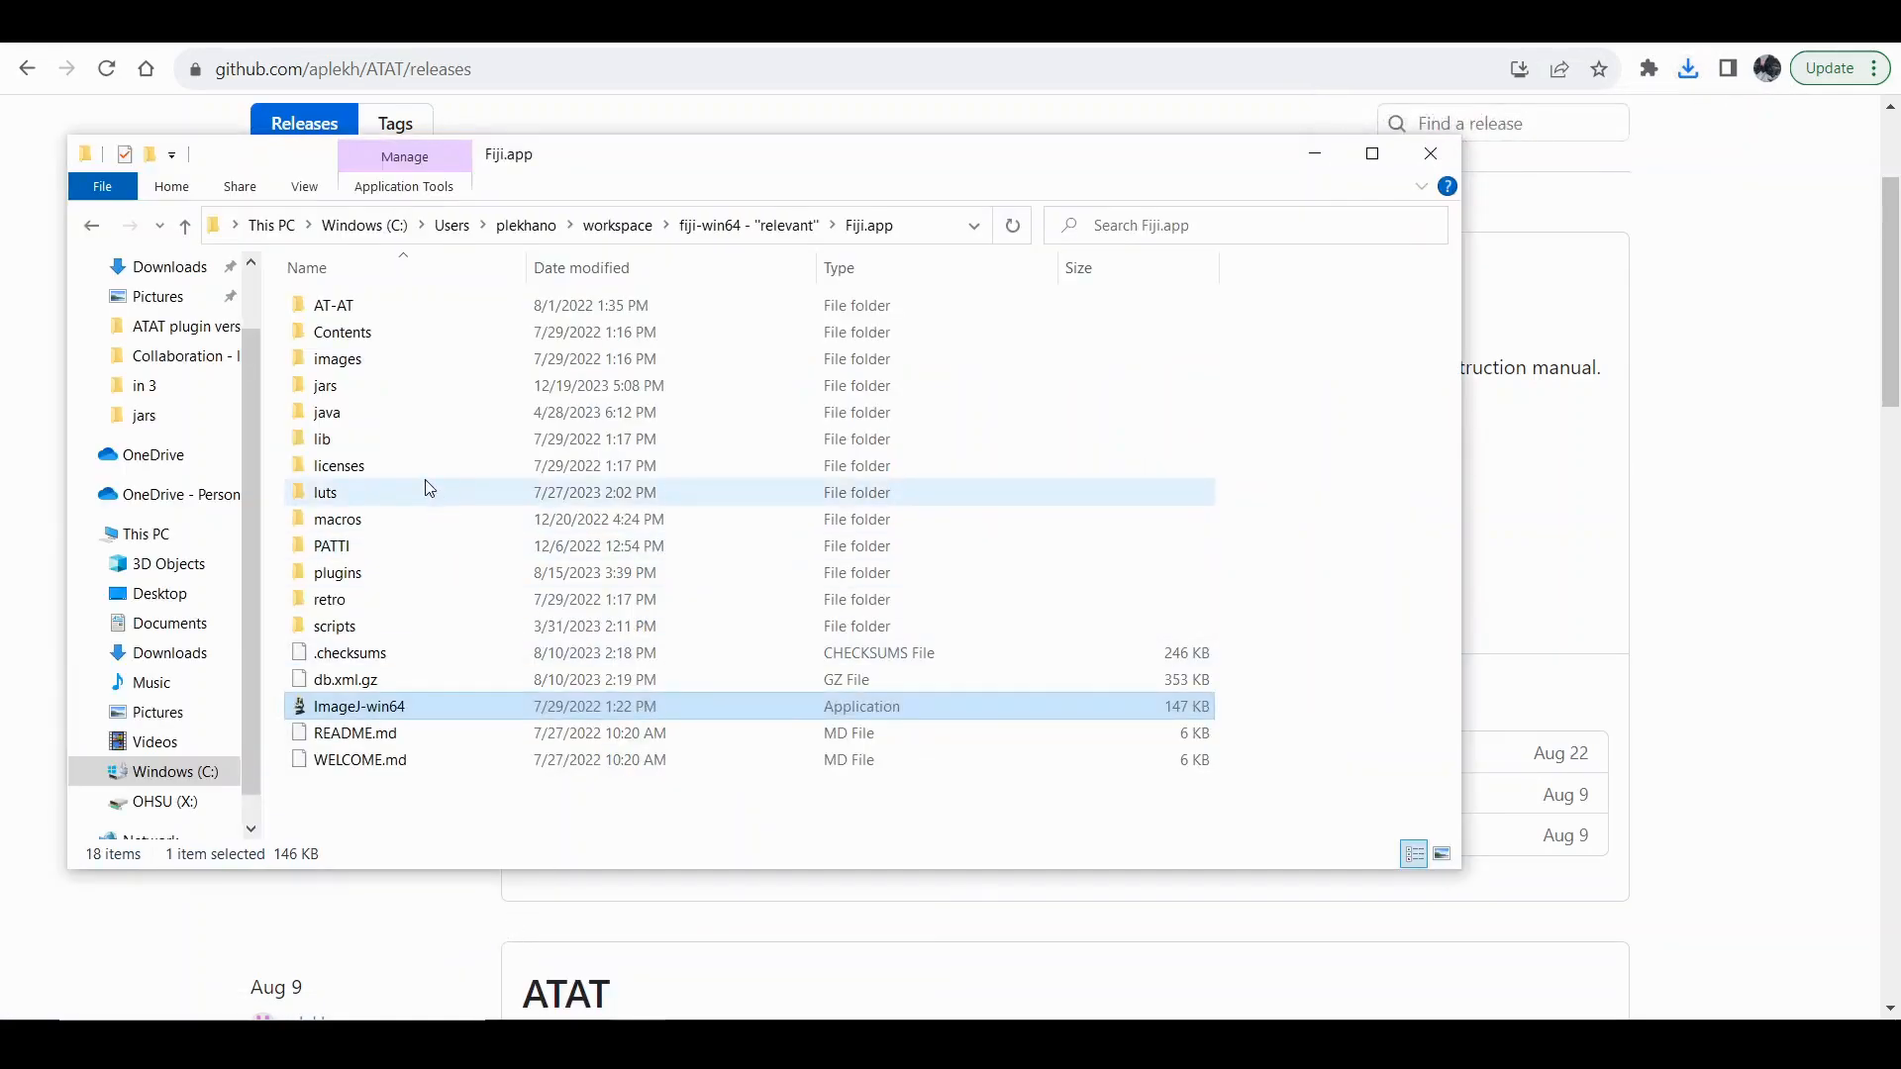
{"action": "double_click", "coordinate": [365, 388]}
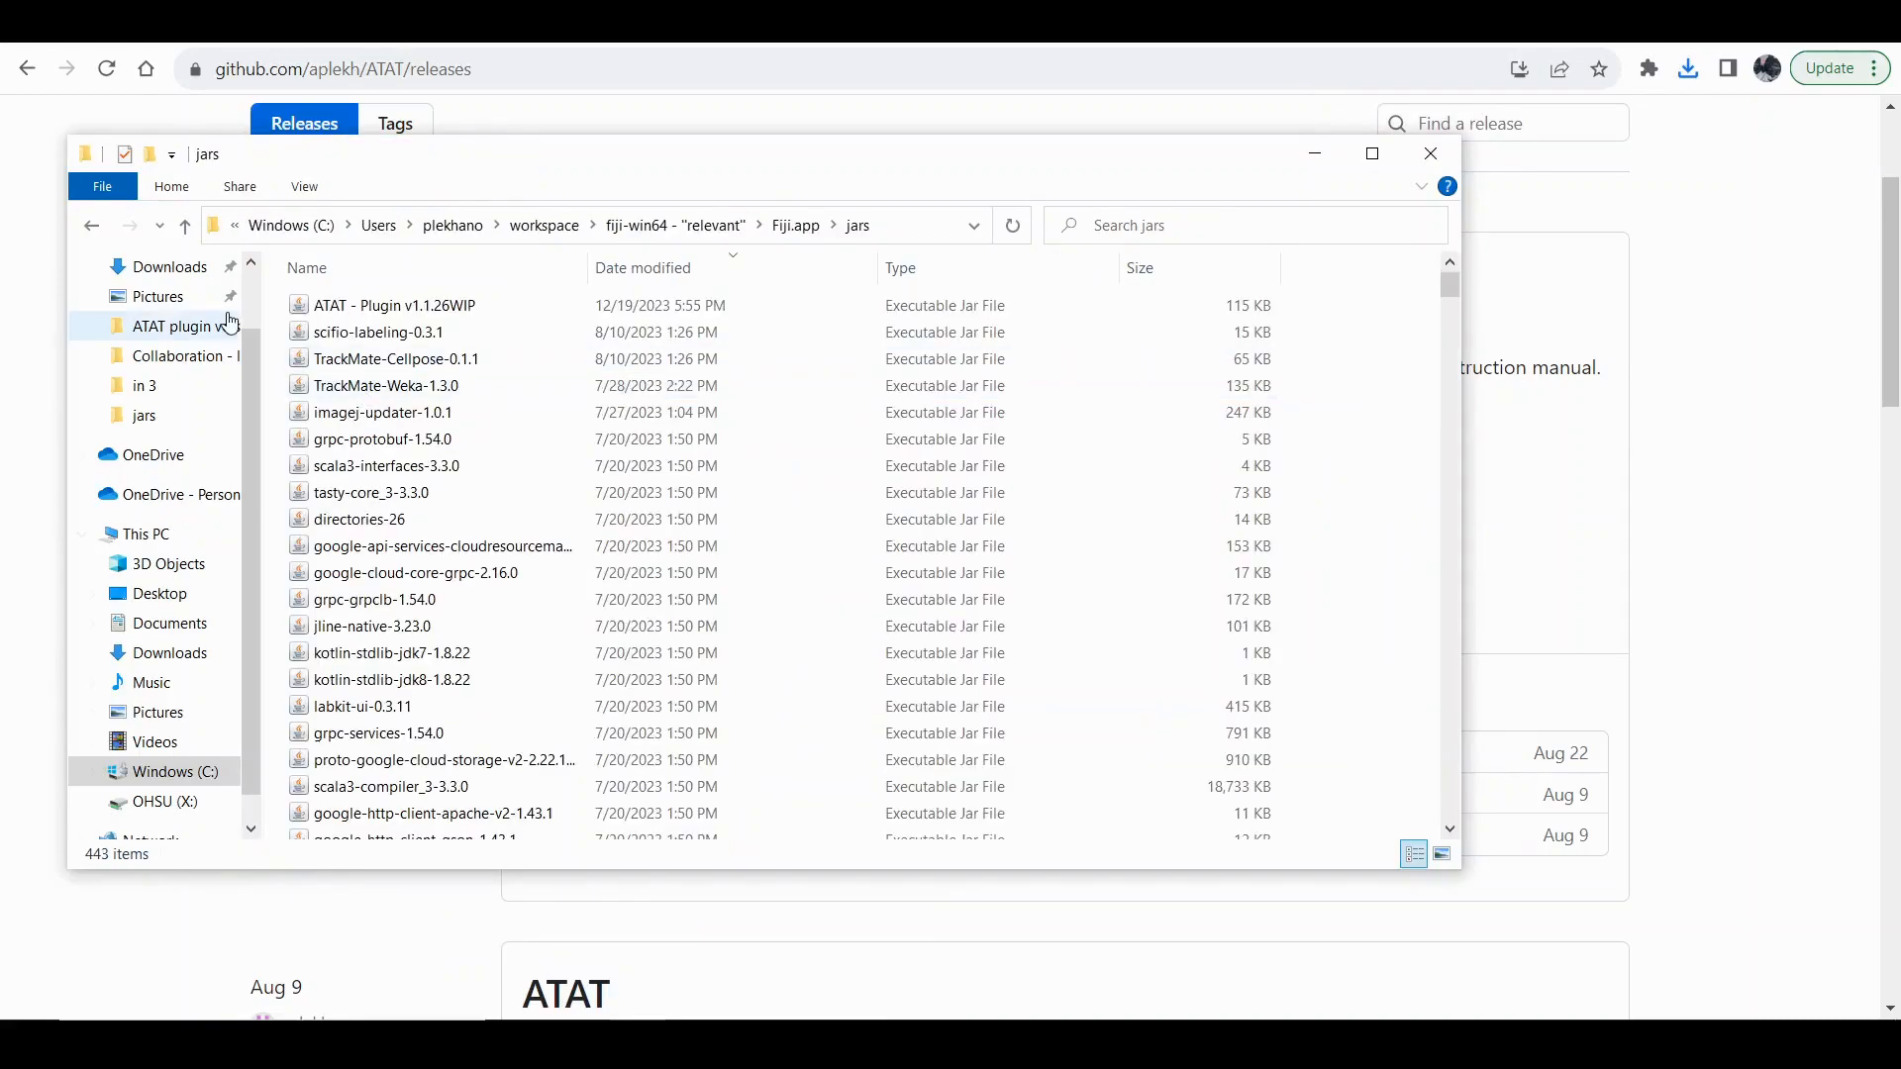
{"action": "left_click", "coordinate": [91, 228]}
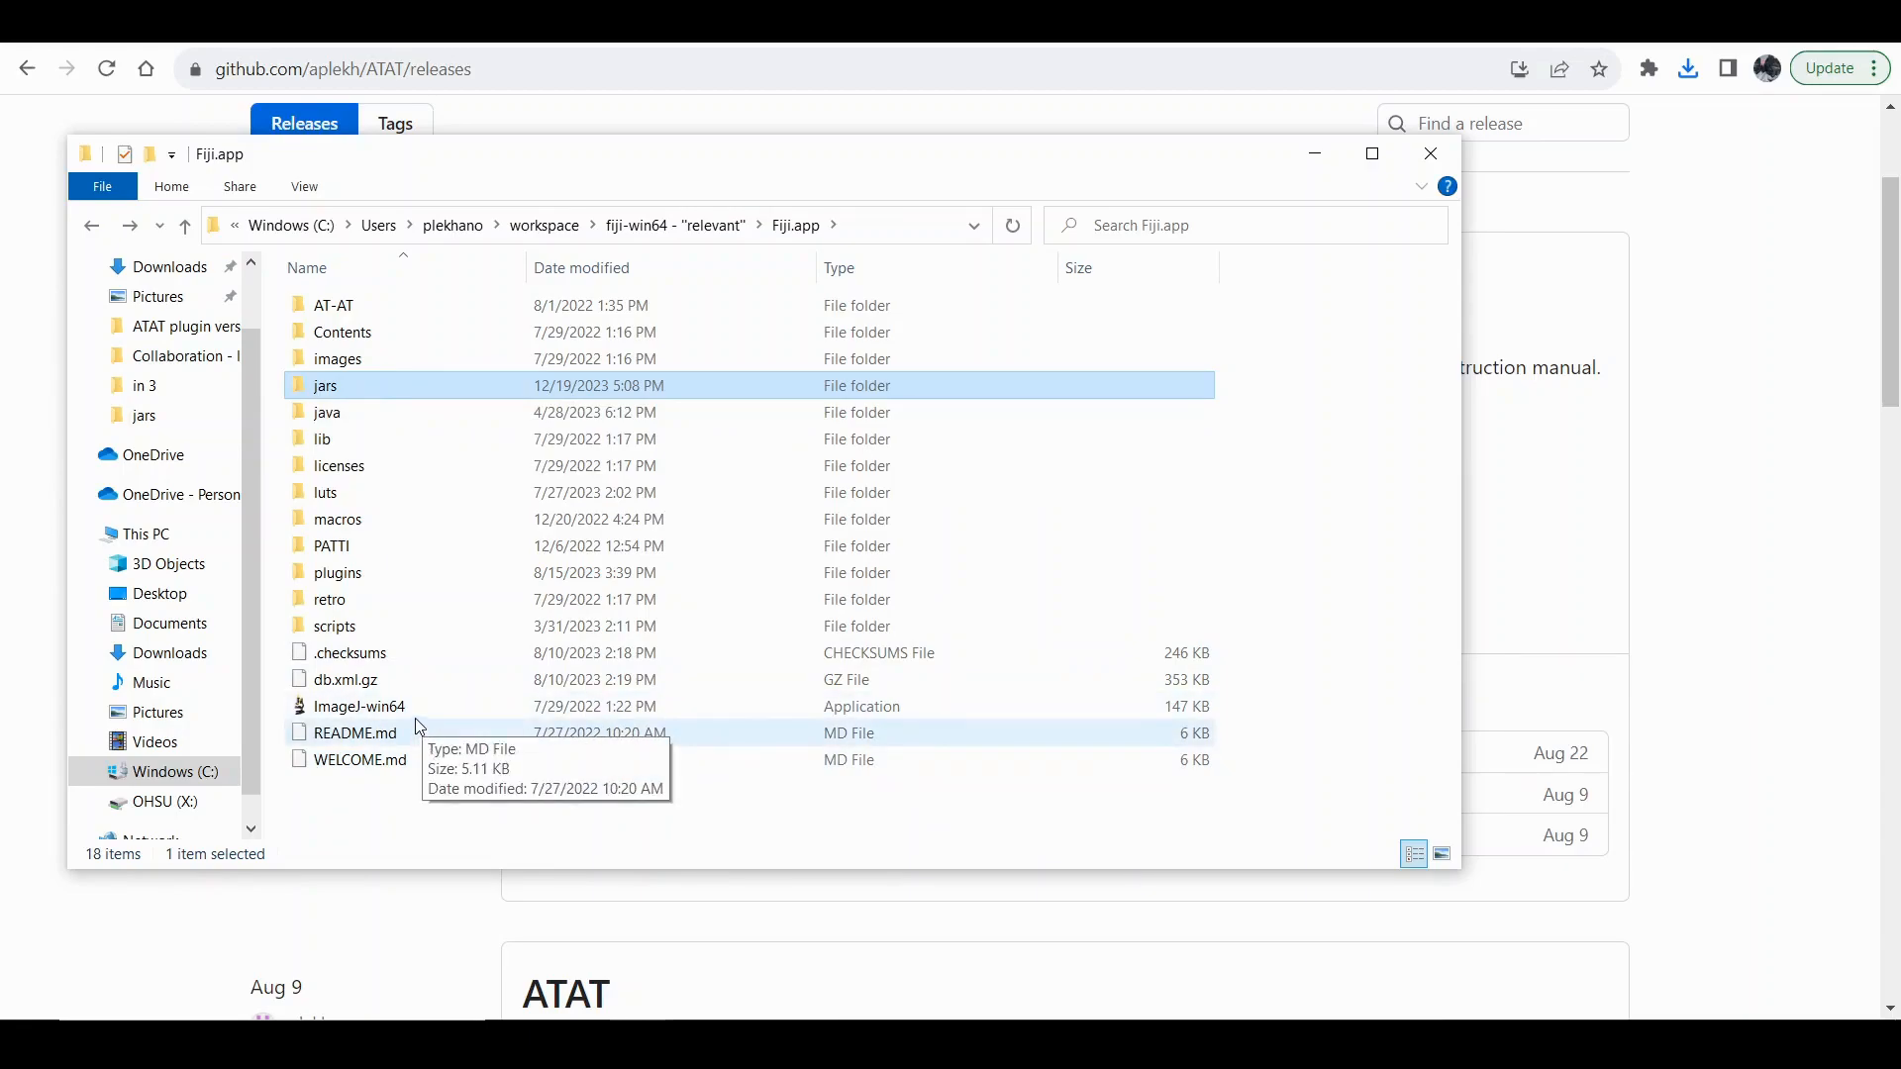
{"action": "right_click", "coordinate": [1055, 1018]}
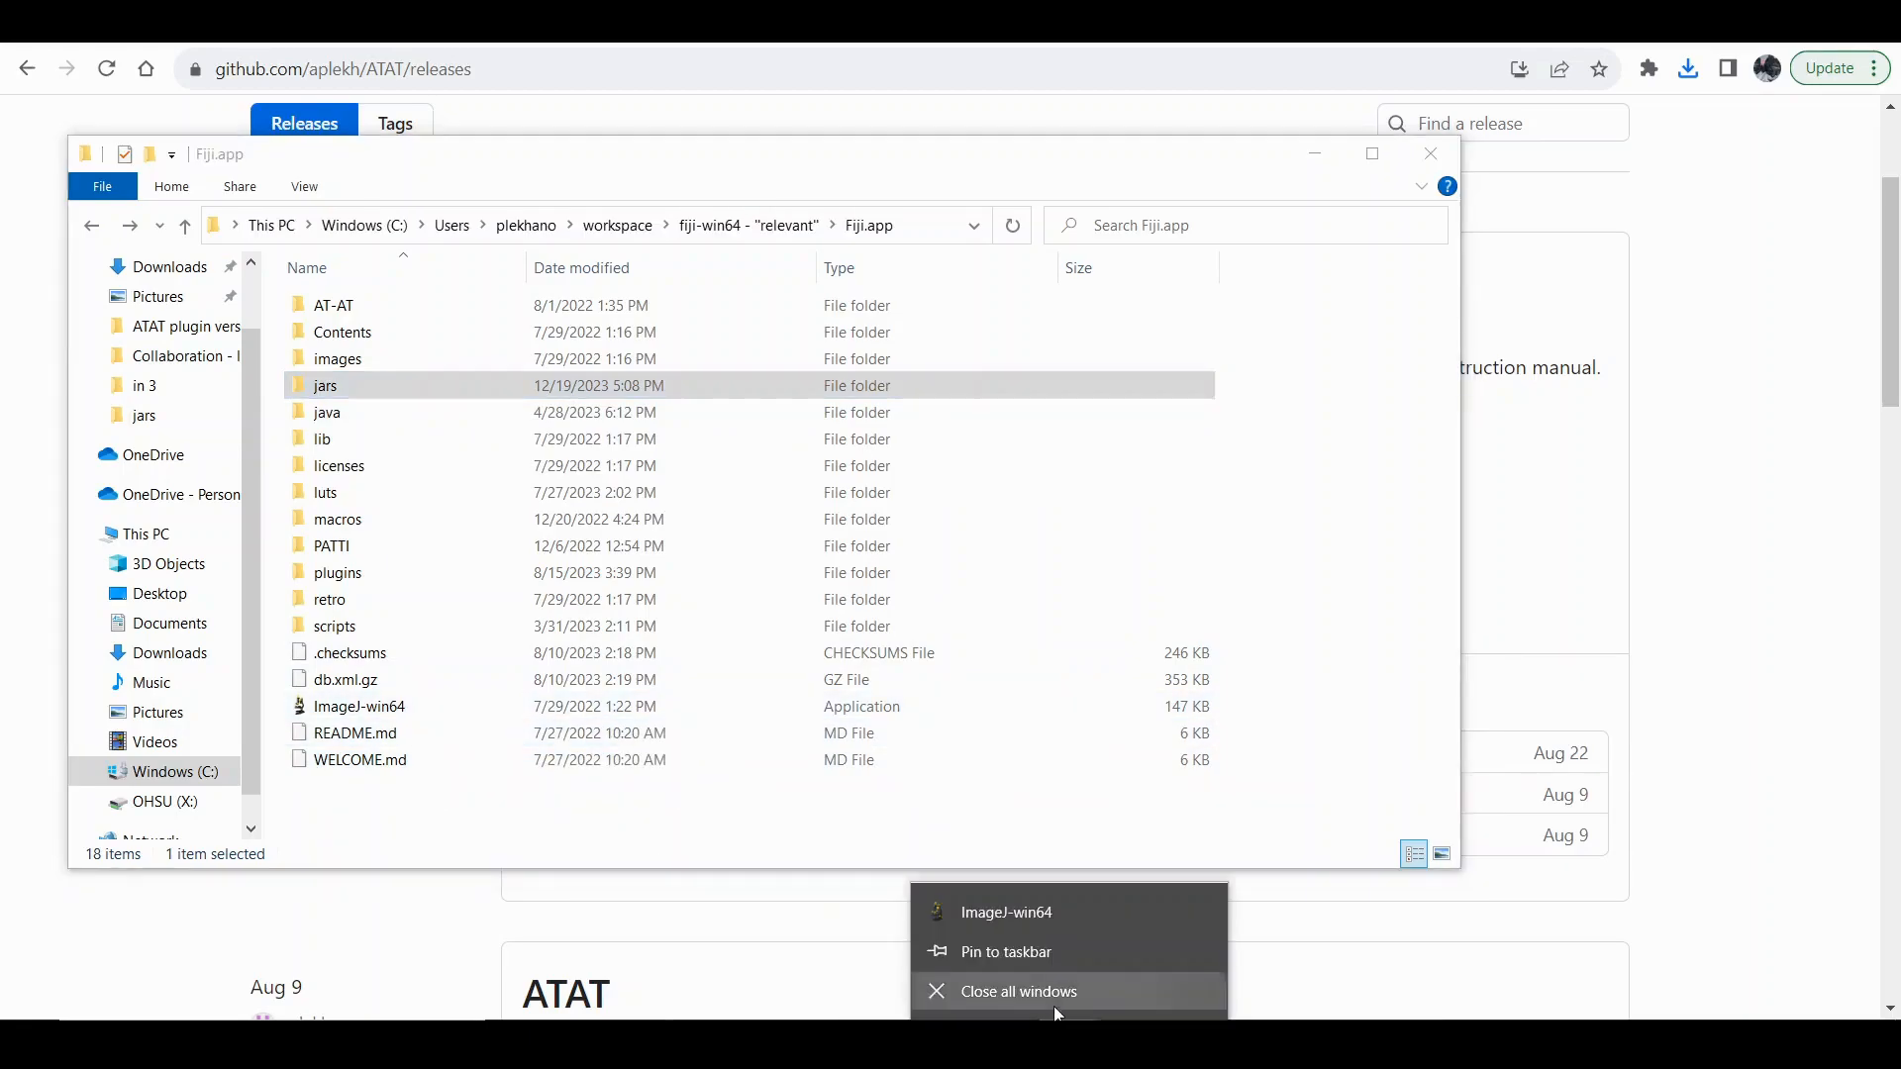
{"action": "double_click", "coordinate": [369, 715]}
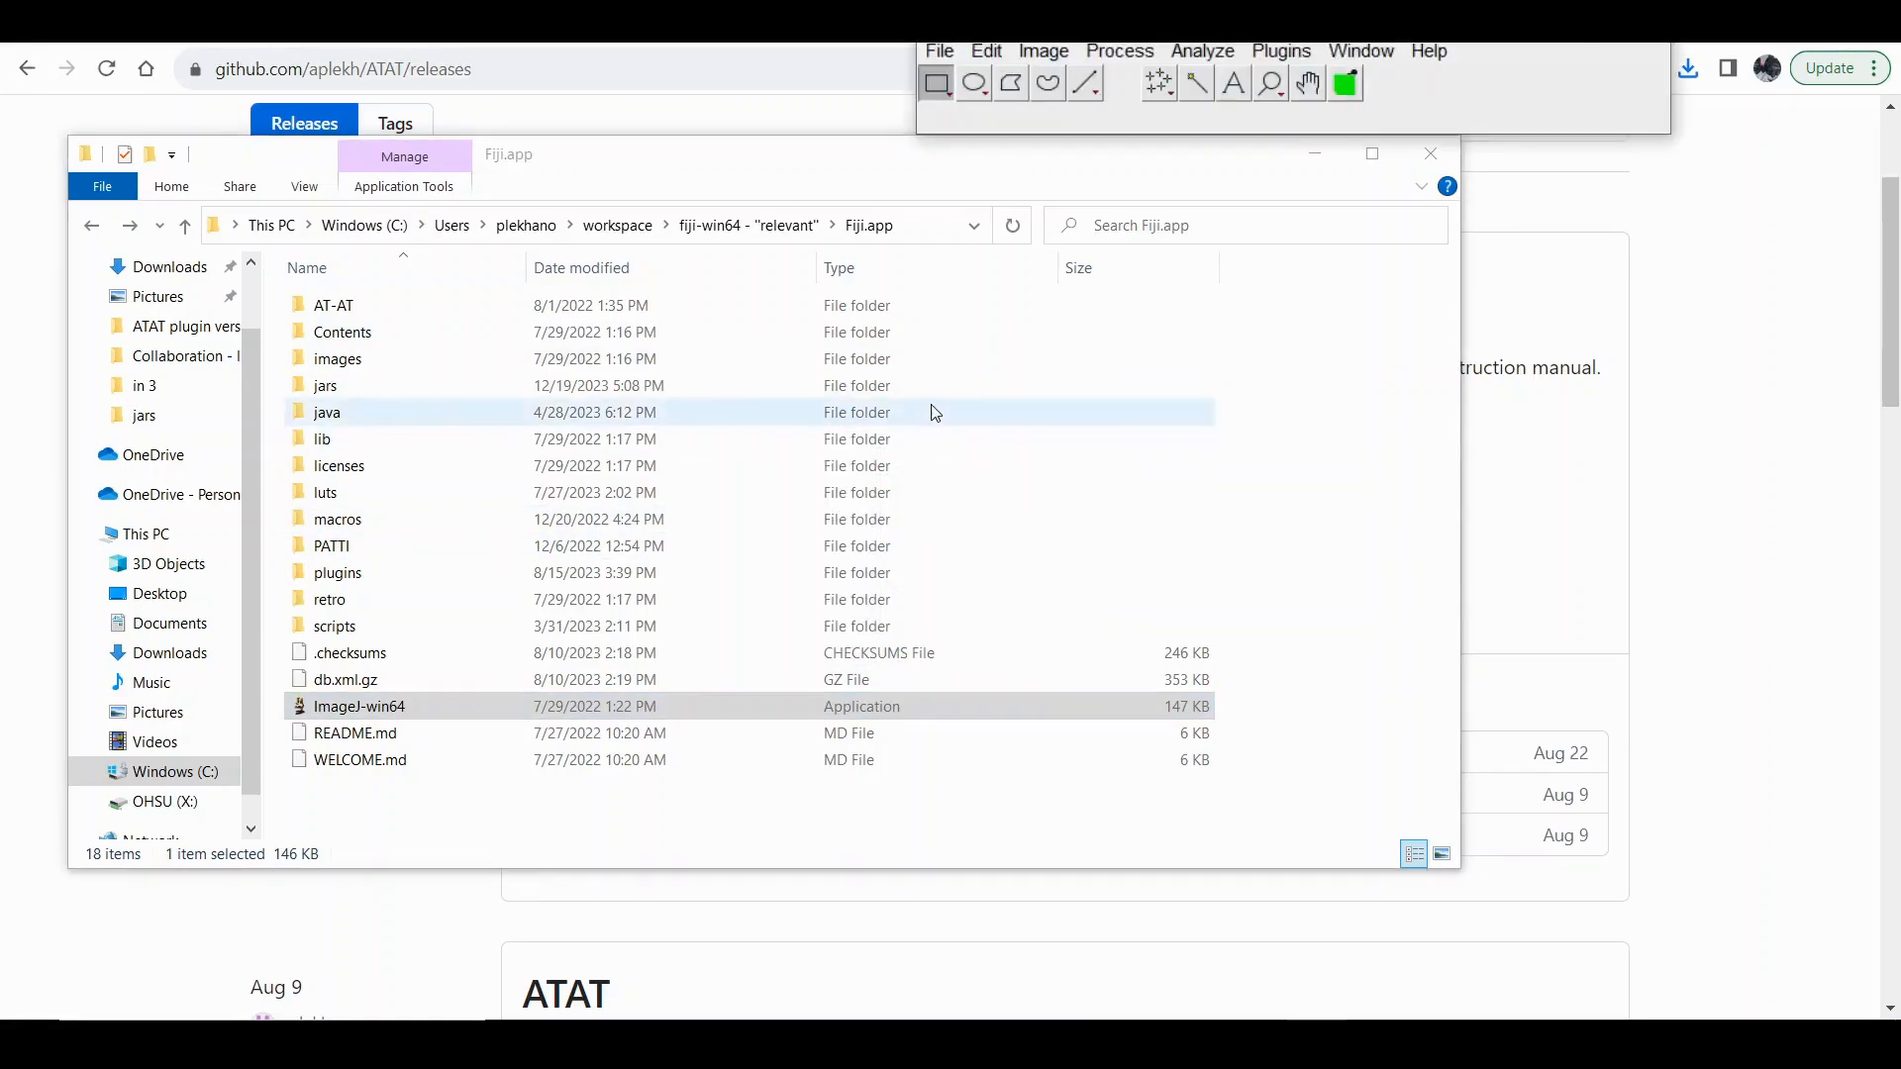
Review the AT-AT 1.1 plugin's commands and tools, and examine its ATAT Settings without changing any values.
{"action": "left_click", "coordinate": [1277, 51]}
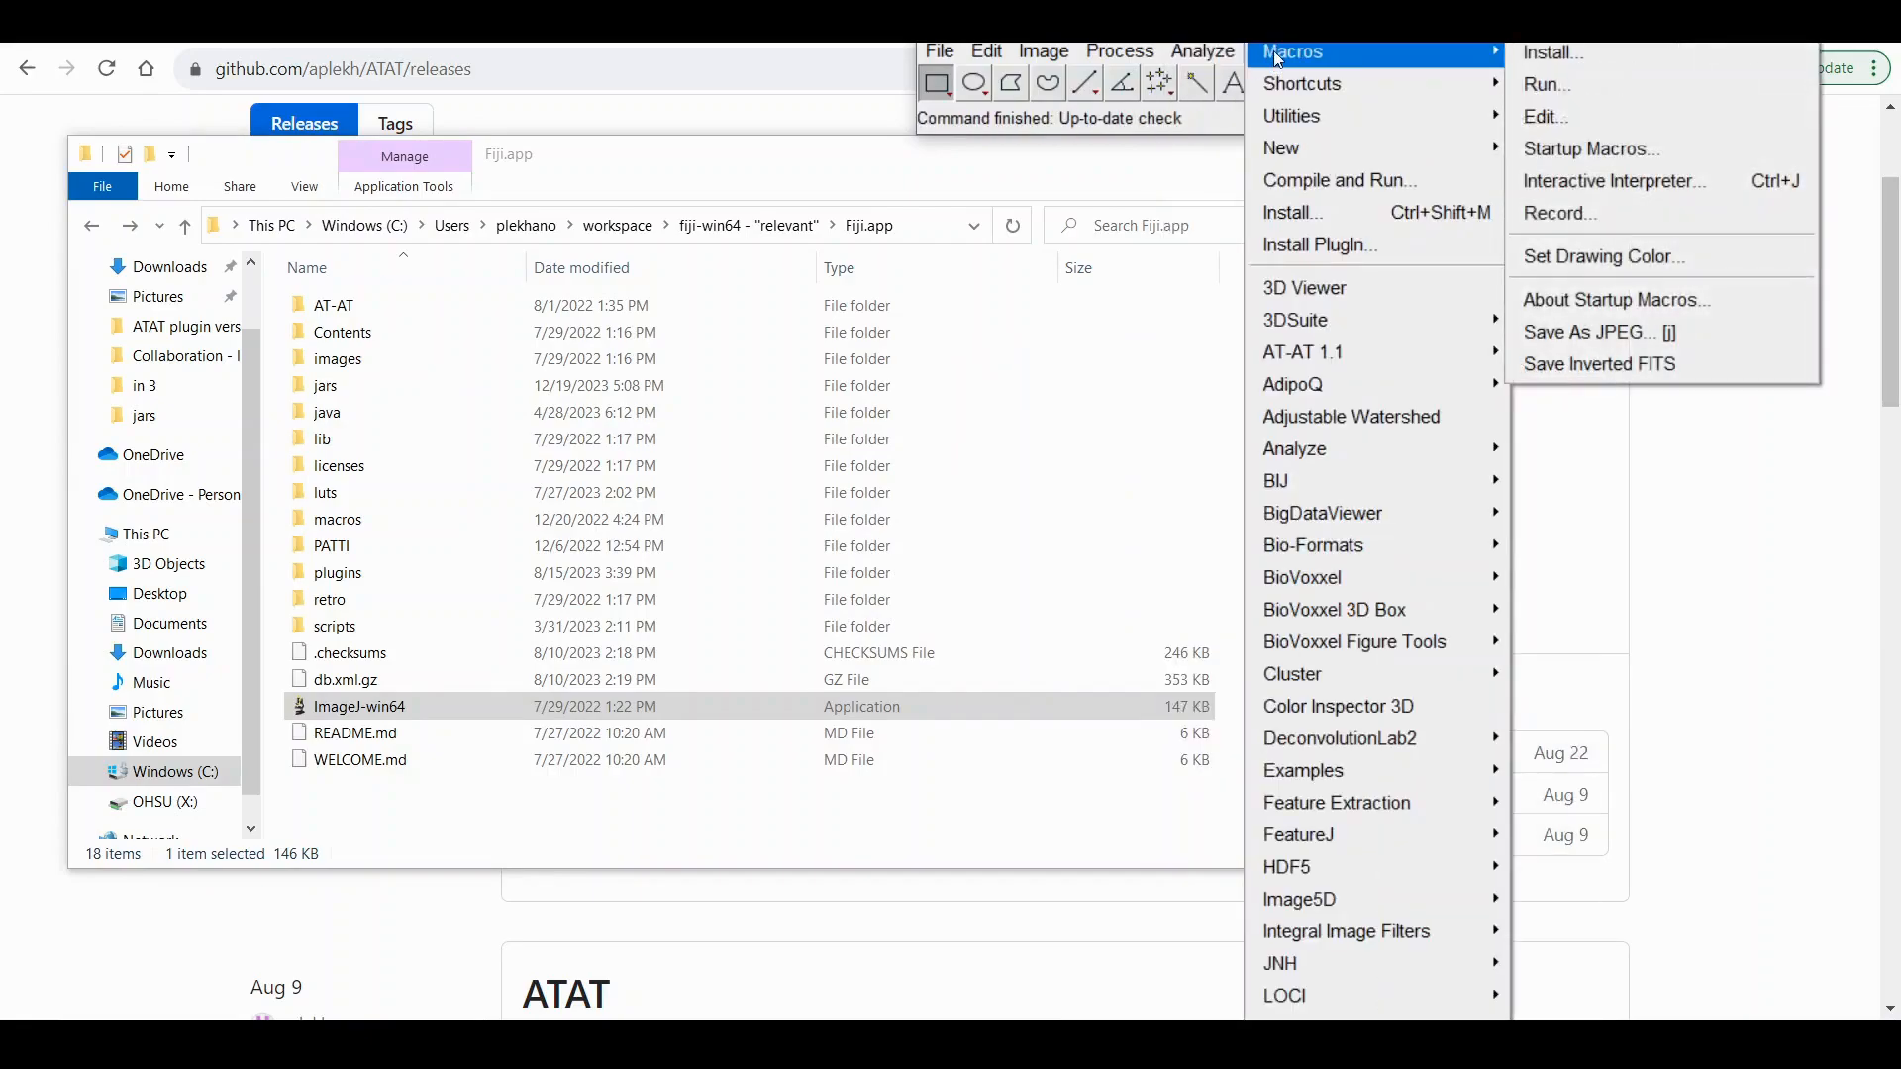
{"action": "mouse_move", "coordinate": [1322, 352]}
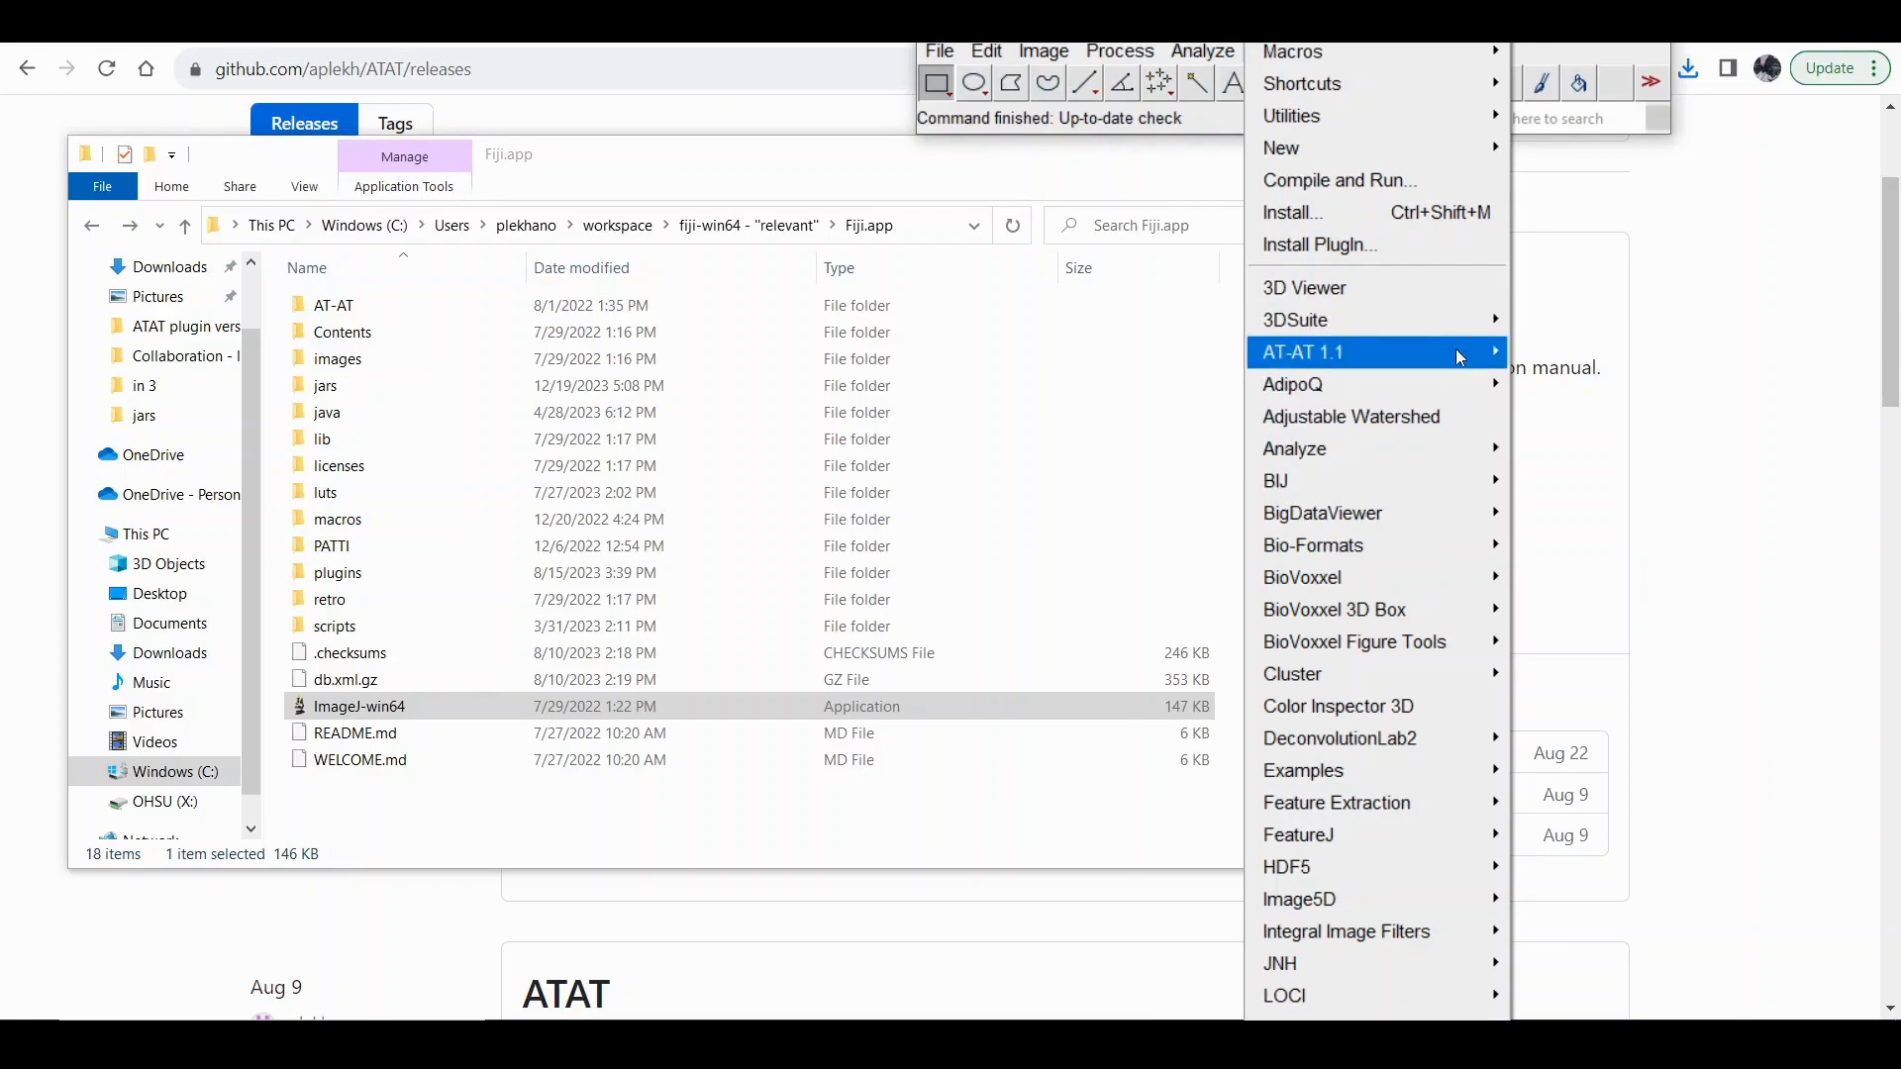
{"action": "mouse_move", "coordinate": [1454, 349]}
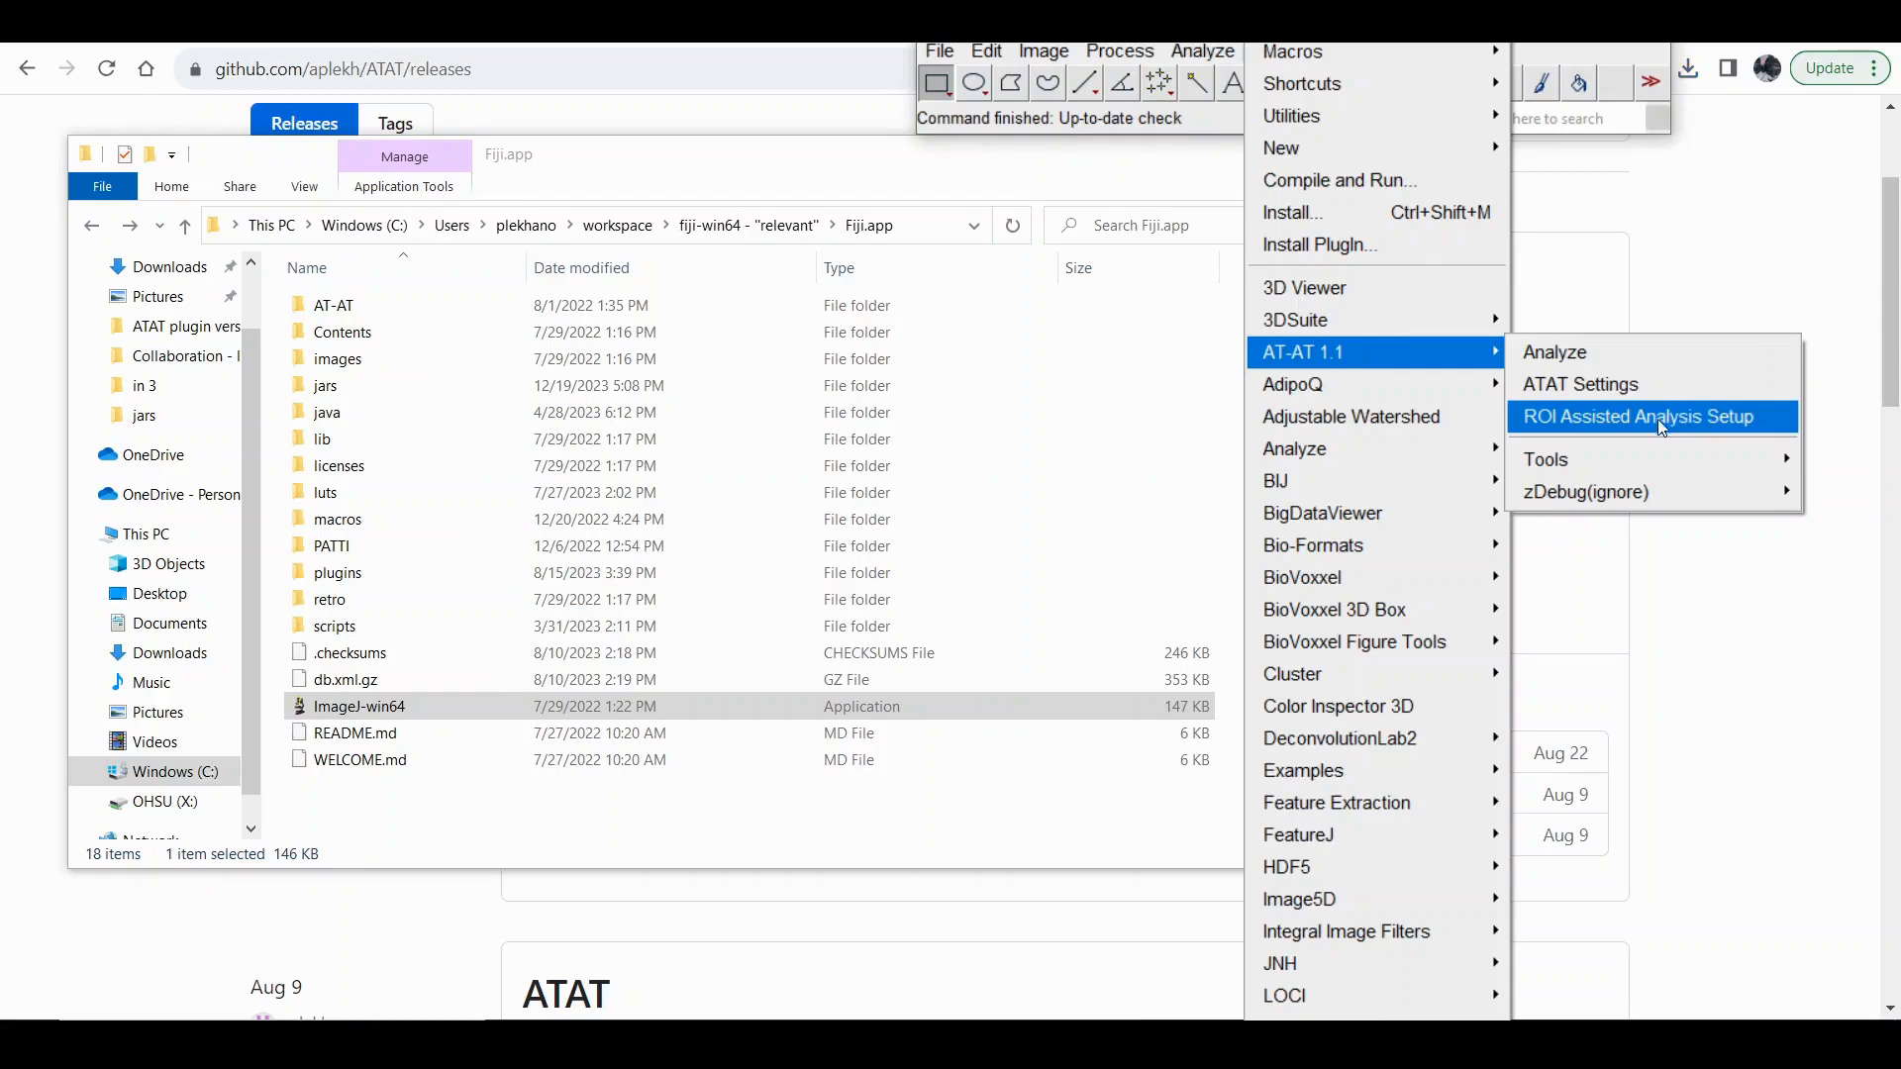
{"action": "mouse_move", "coordinate": [1601, 461]}
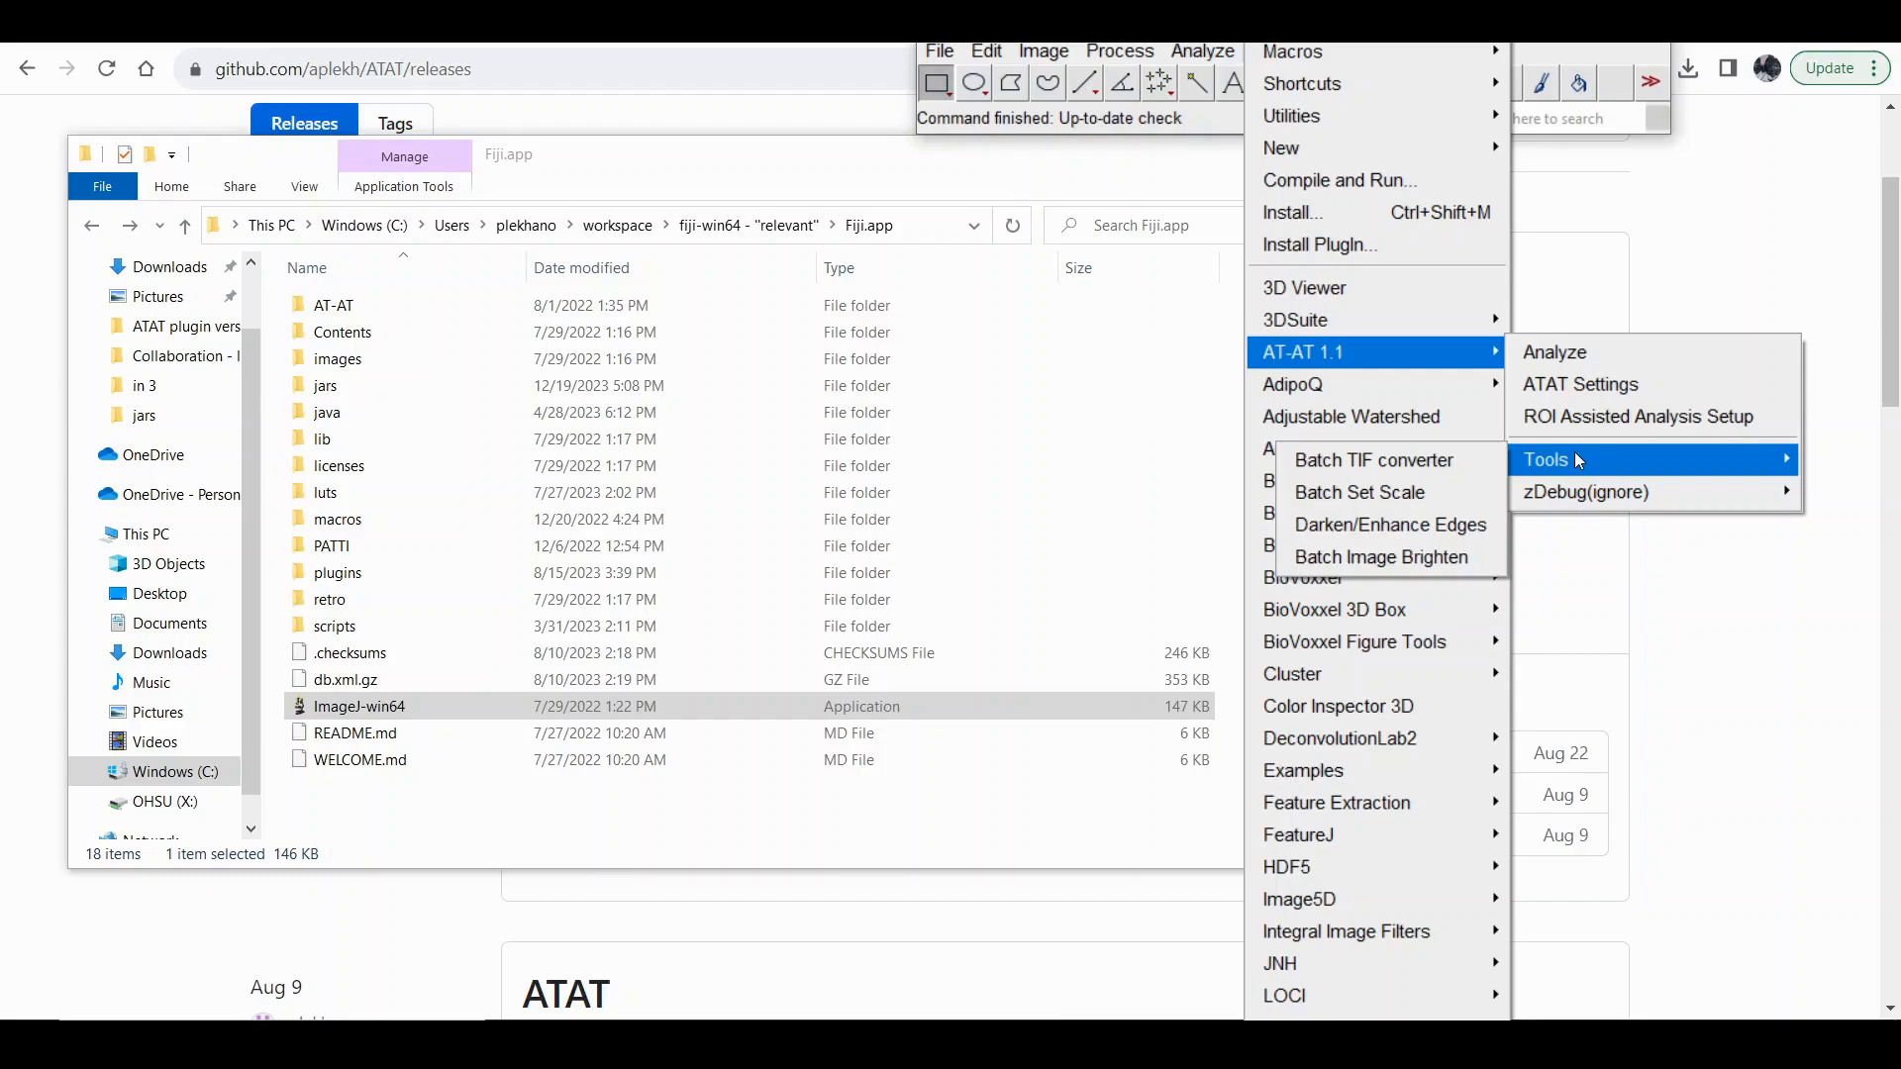
{"action": "left_click", "coordinate": [1580, 385]}
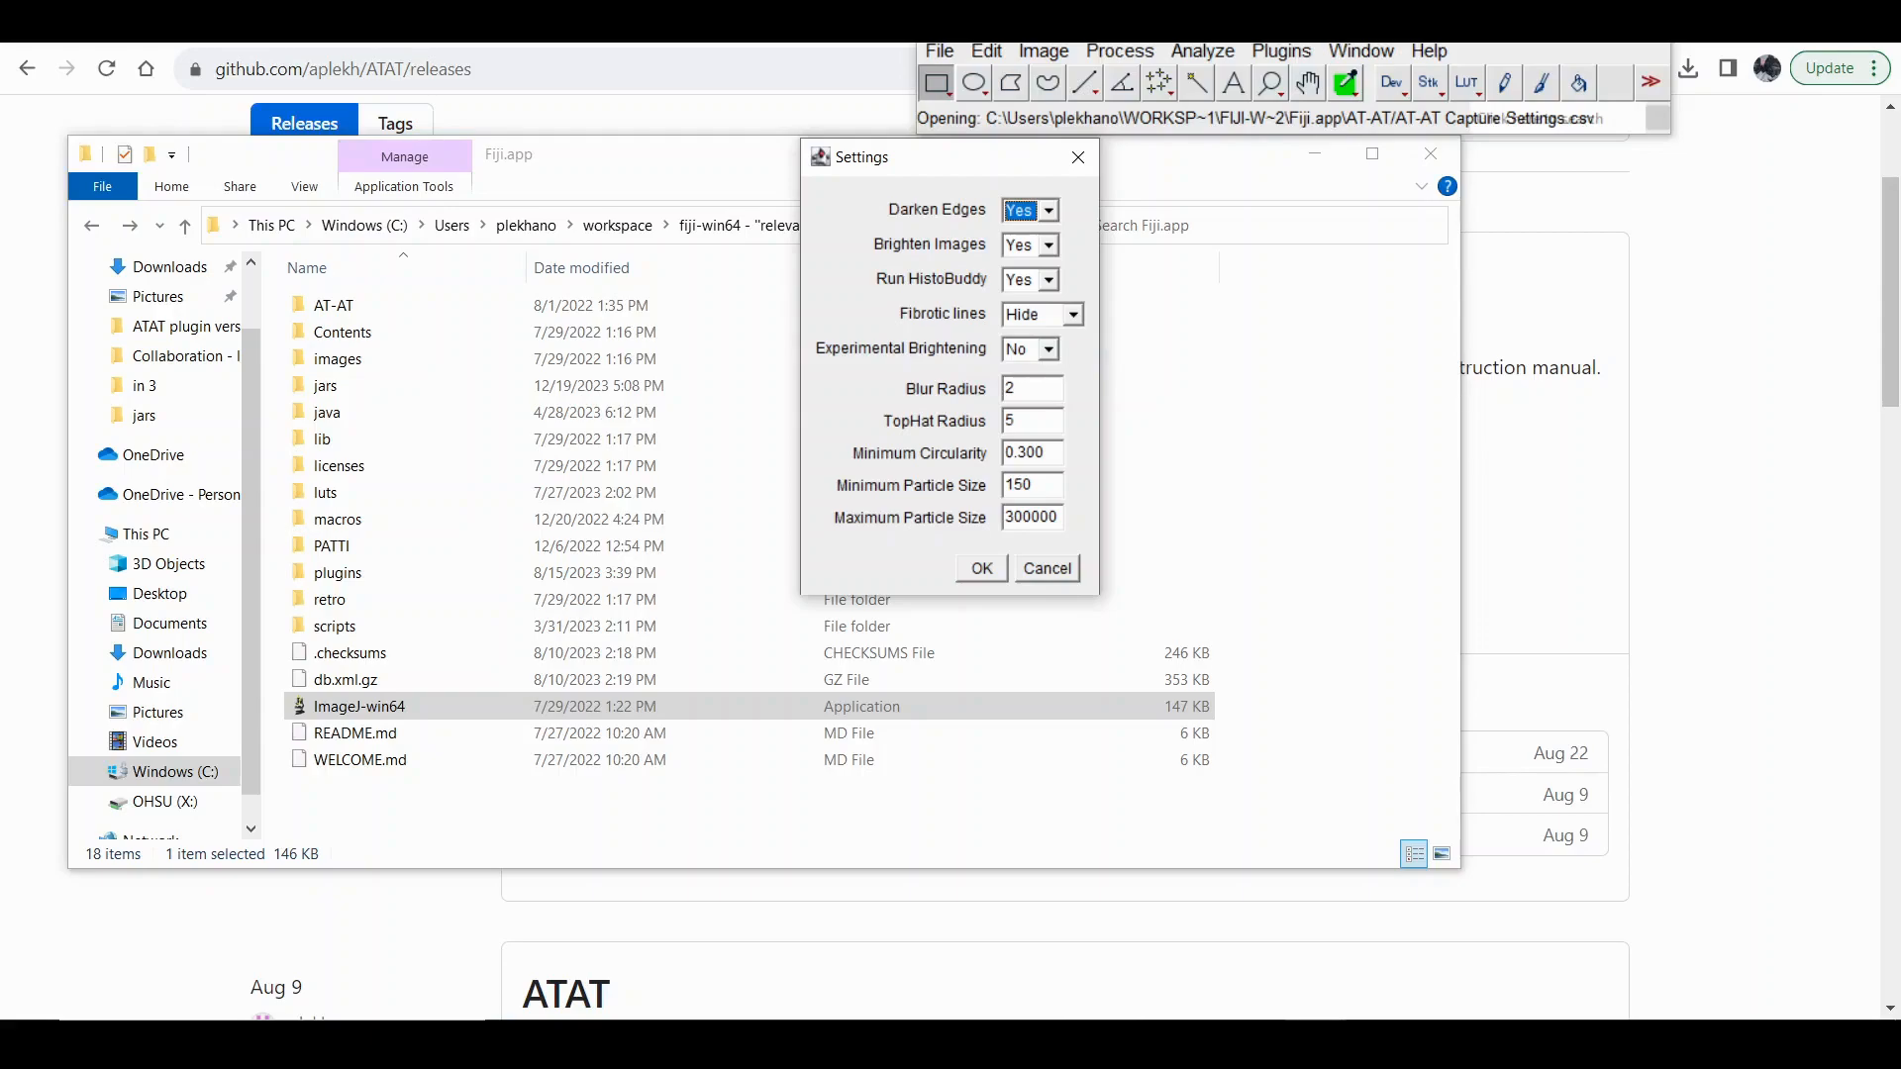
{"action": "left_click", "coordinate": [983, 572]}
{"action": "left_click", "coordinate": [937, 363]}
{"action": "left_click", "coordinate": [1007, 384]}
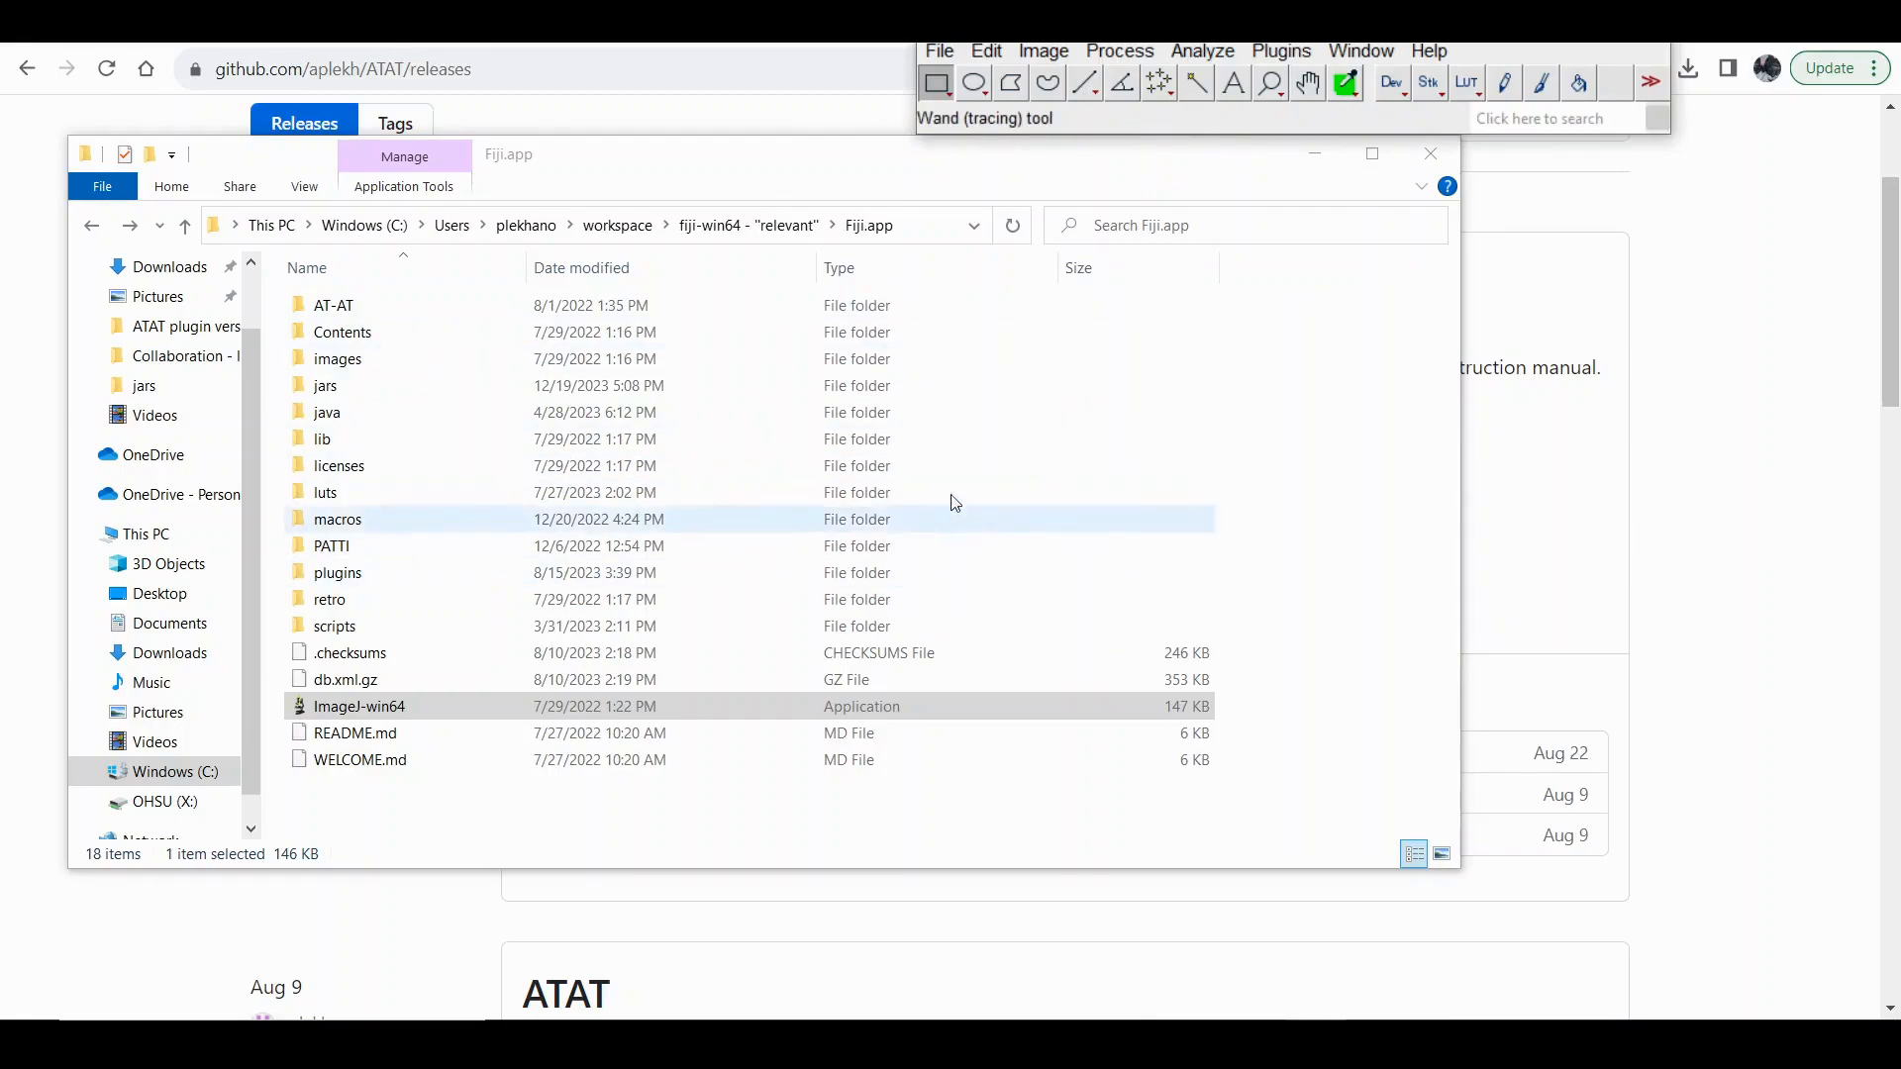
Open the in folder inside the ATAT video folder to view the test images.
{"action": "mouse_move", "coordinate": [640, 1044]}
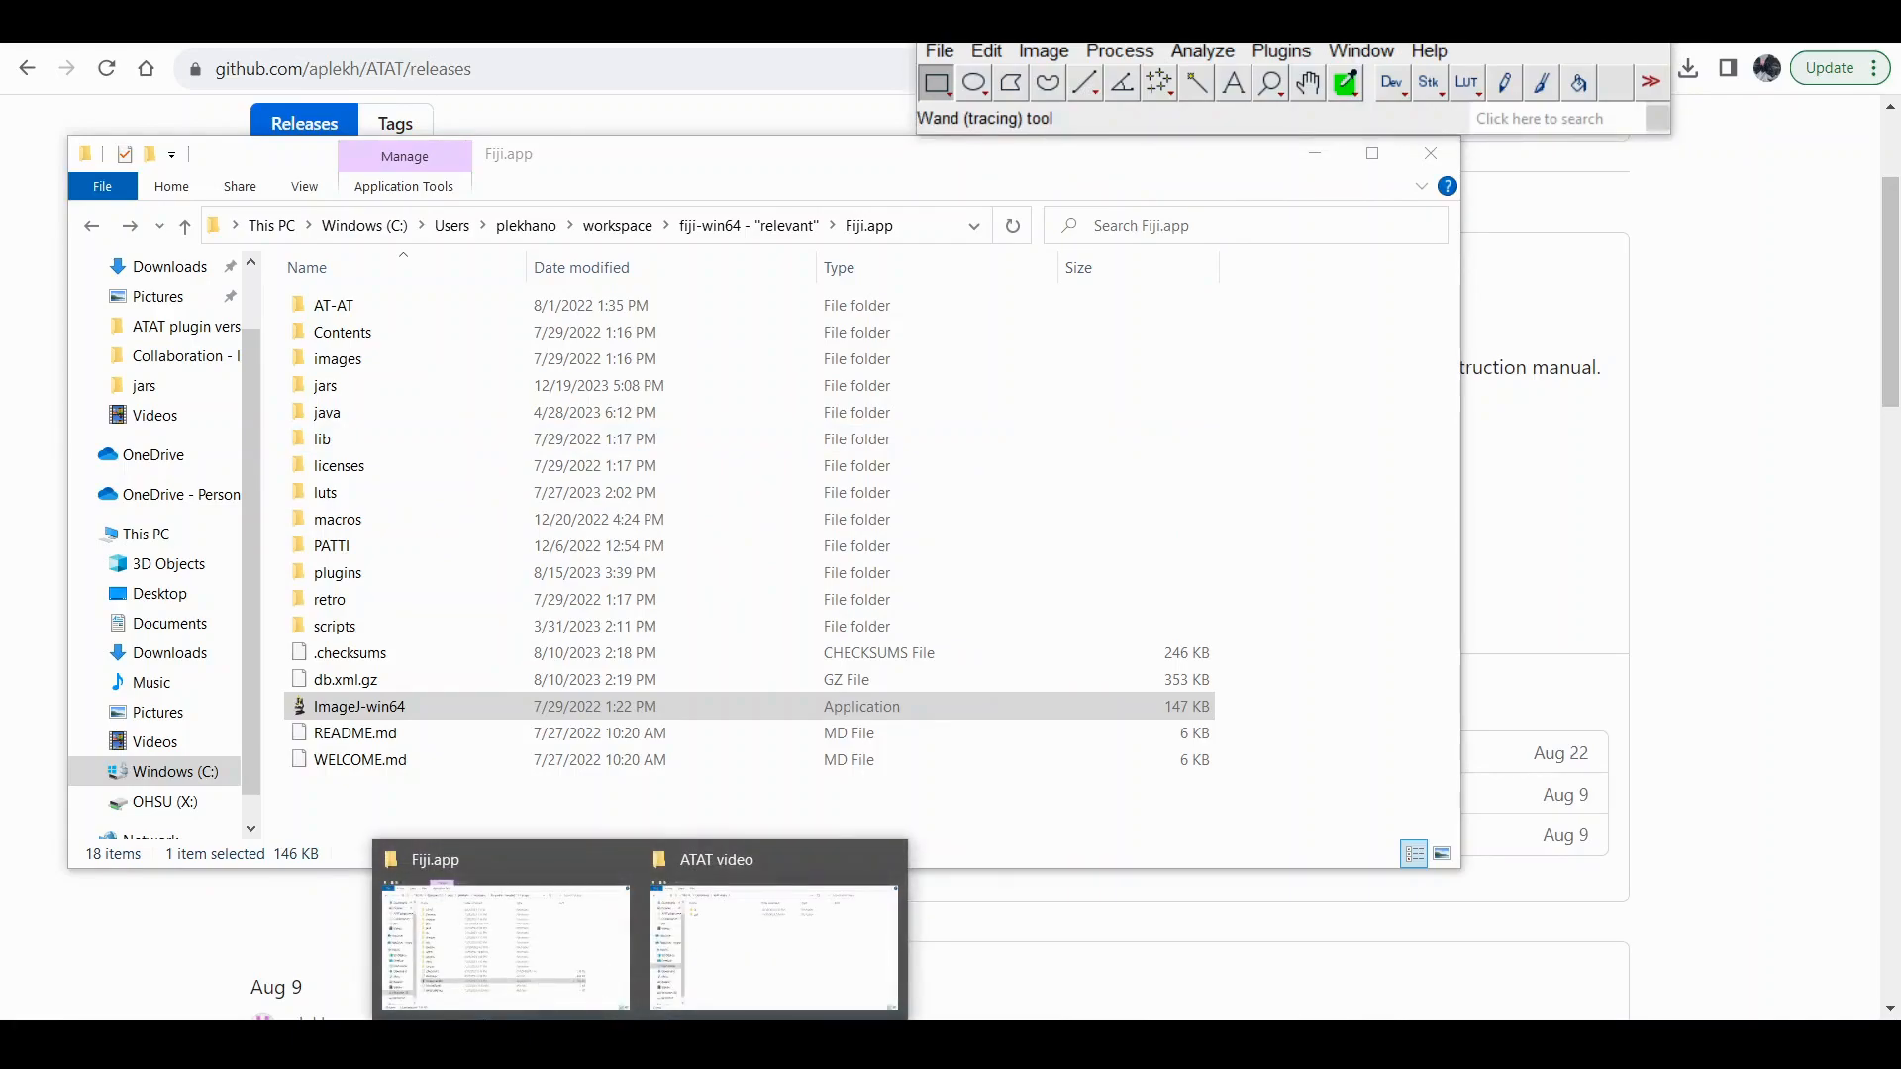
{"action": "left_click", "coordinate": [772, 940]}
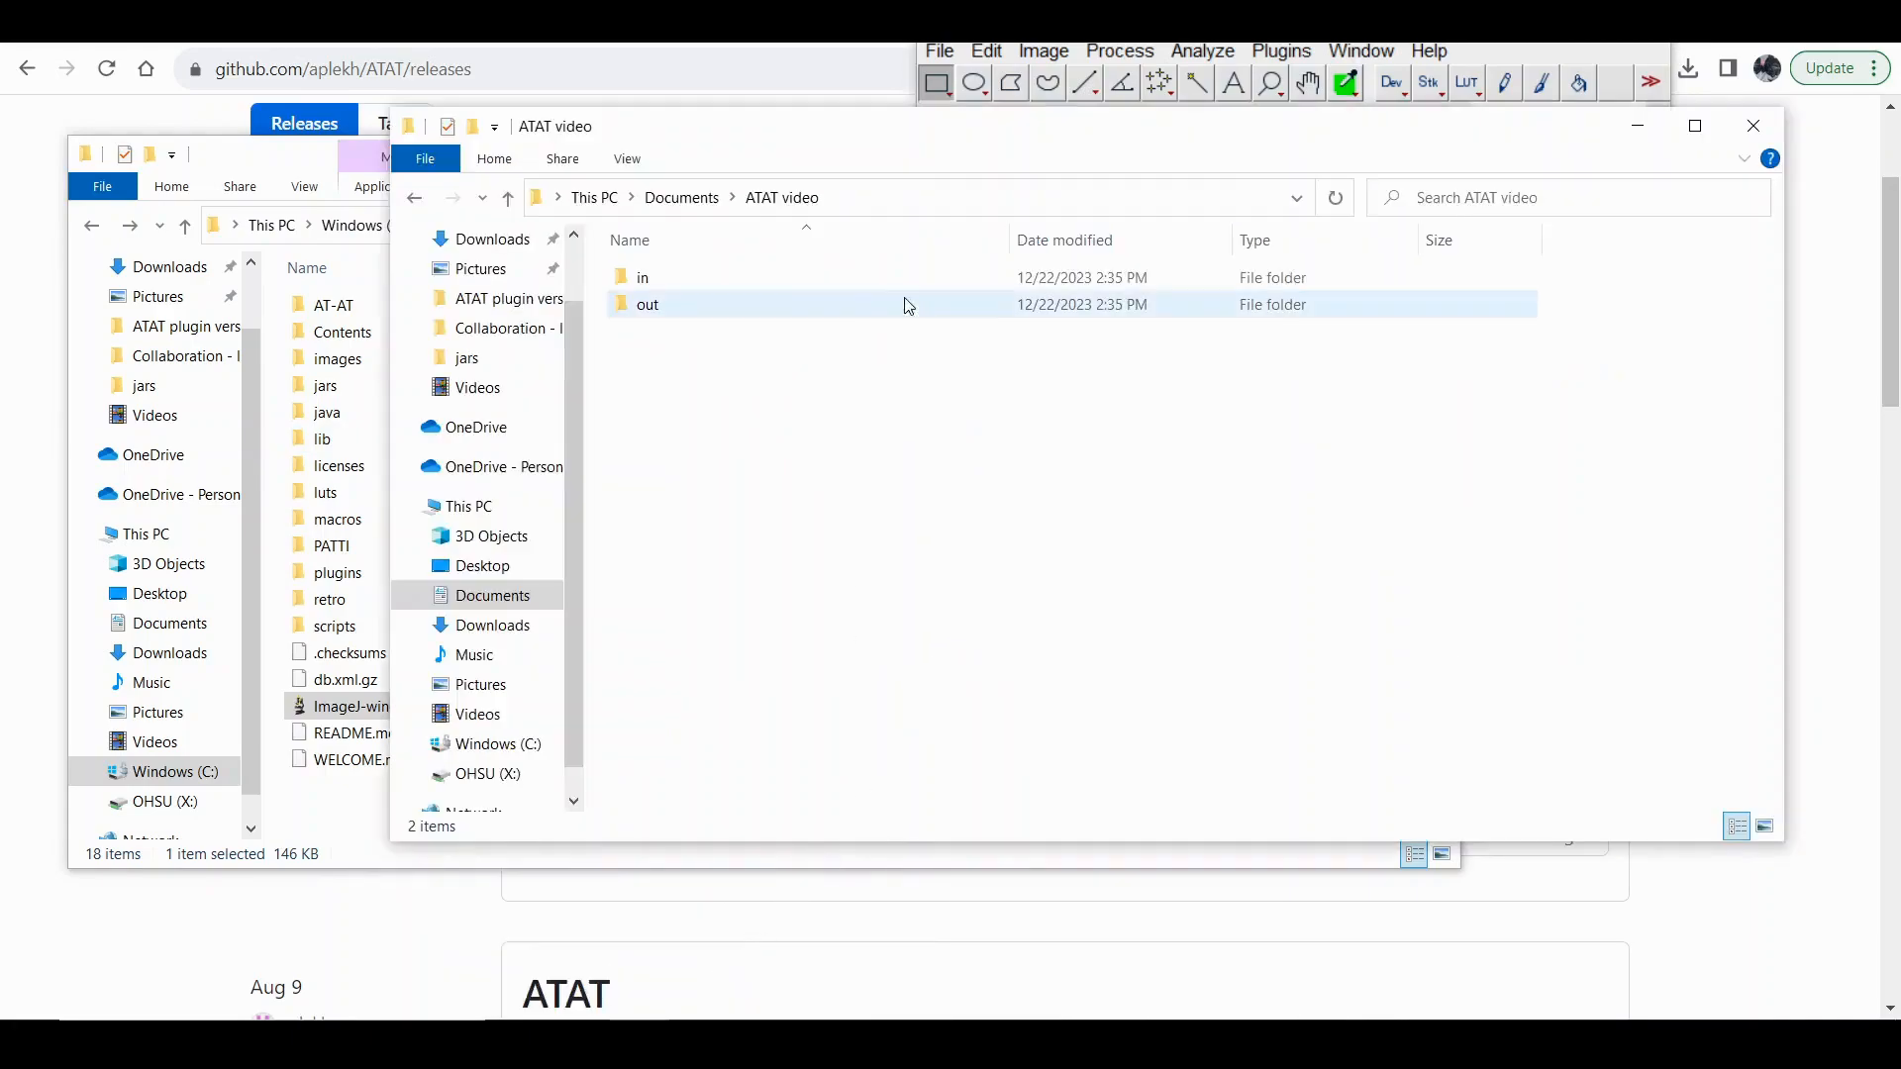
{"action": "double_click", "coordinate": [796, 277]}
{"action": "left_click_drag", "start_coordinate": [1116, 323], "coordinate": [1164, 344]}
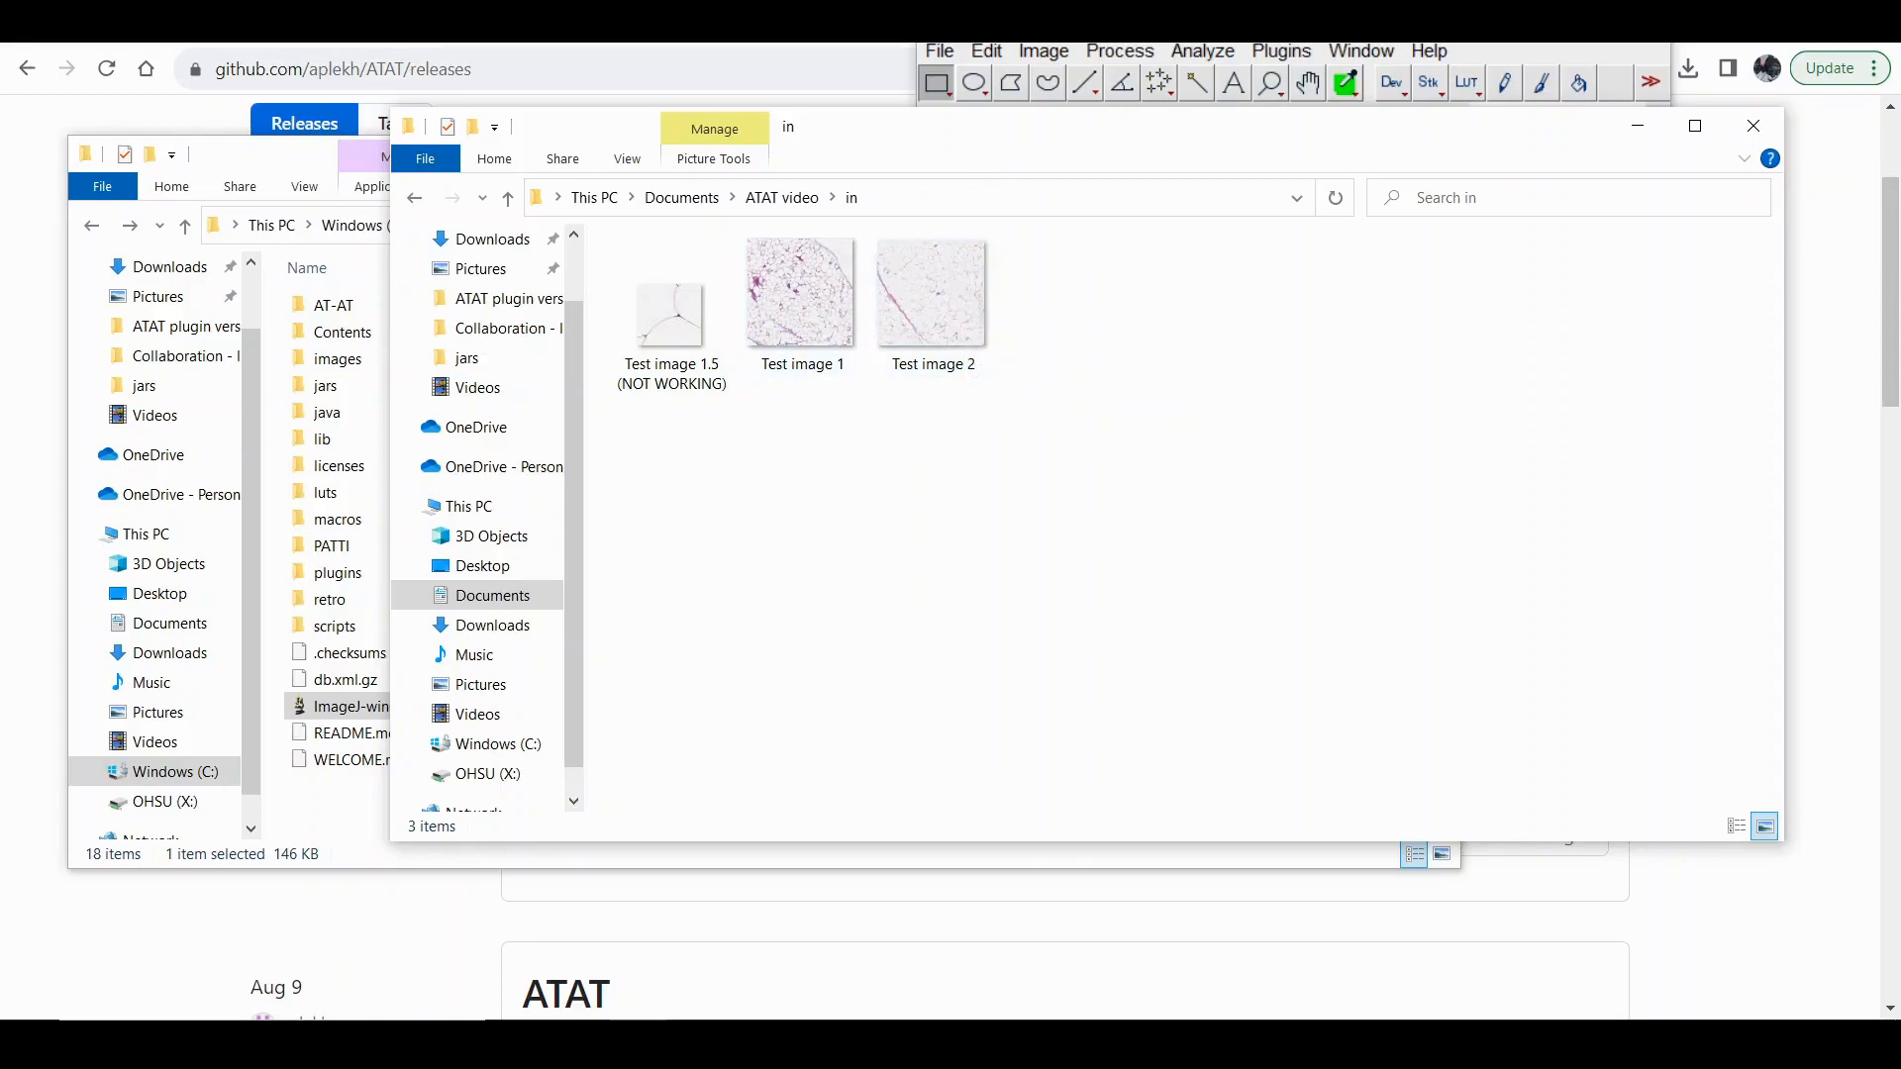
Check ImageJ's Binary Options and accept them with Black background disabled.
{"action": "left_click", "coordinate": [1203, 32]}
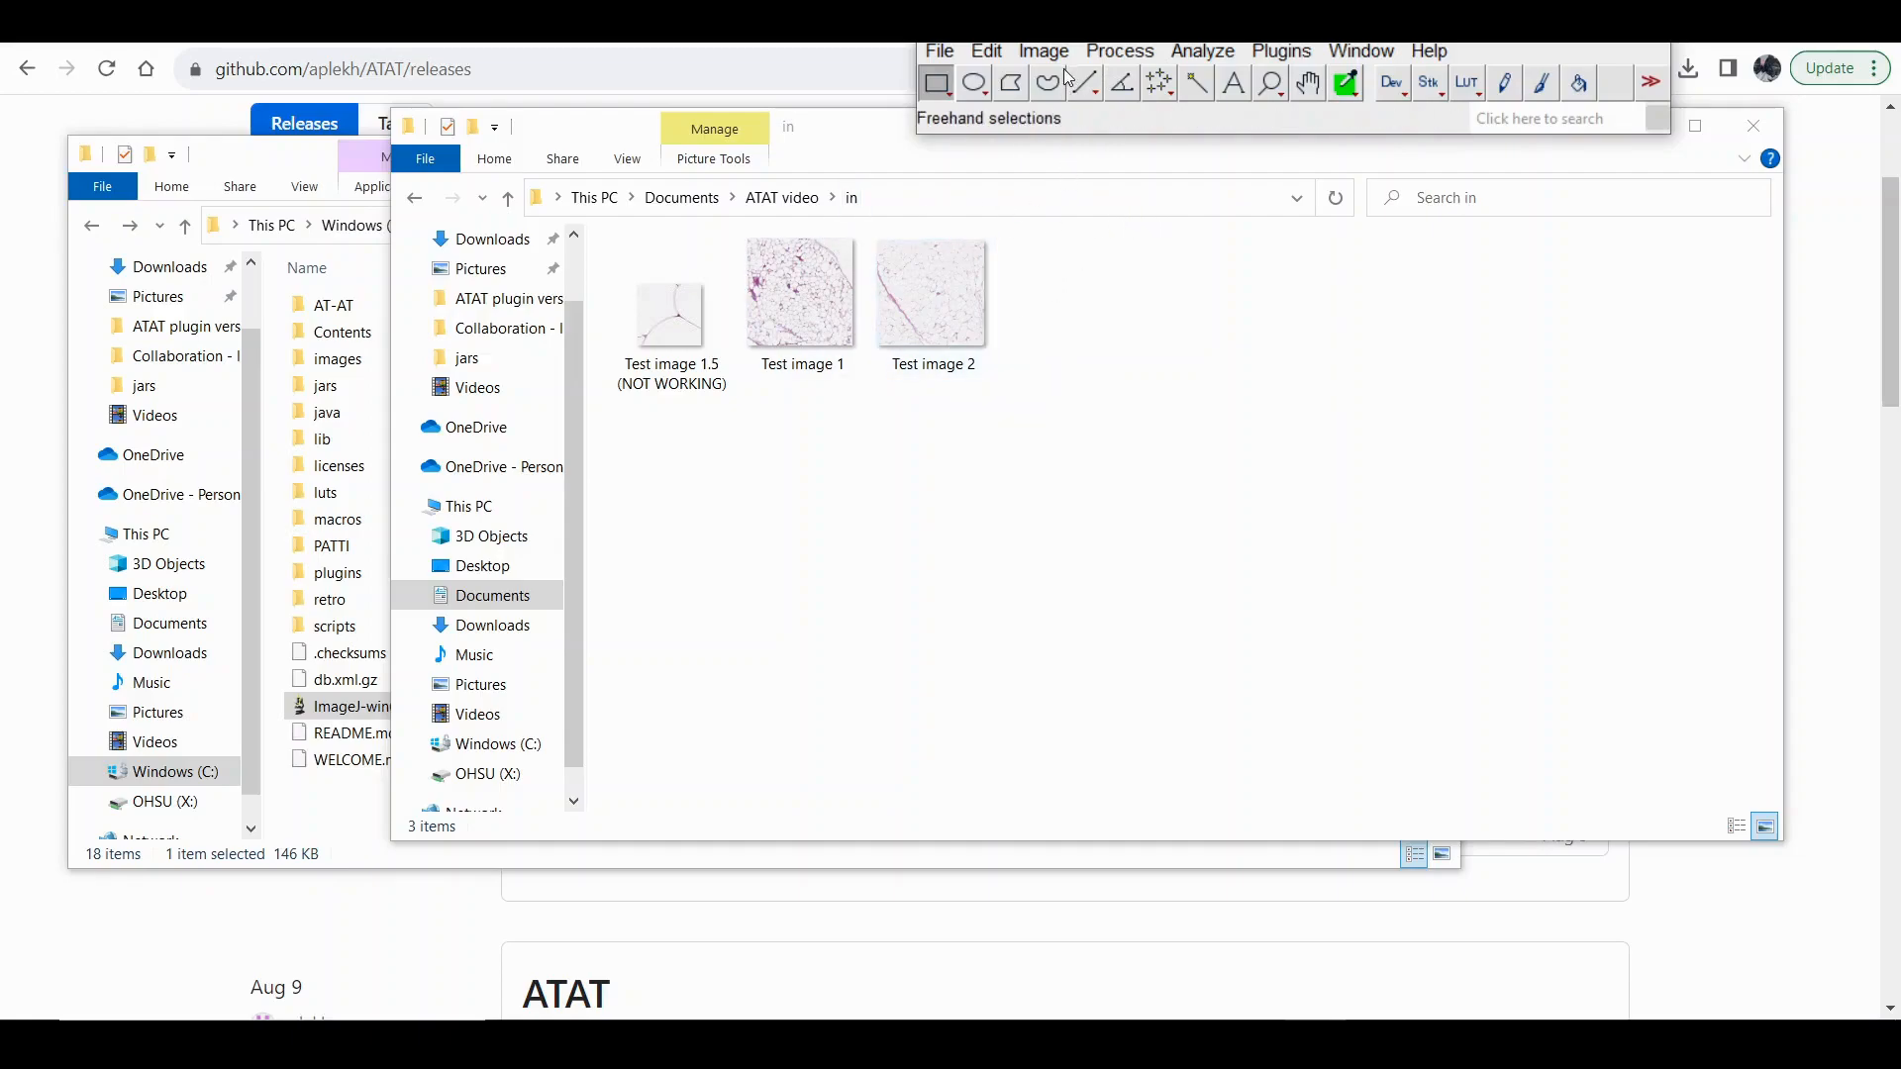
{"action": "left_click", "coordinate": [1102, 52]}
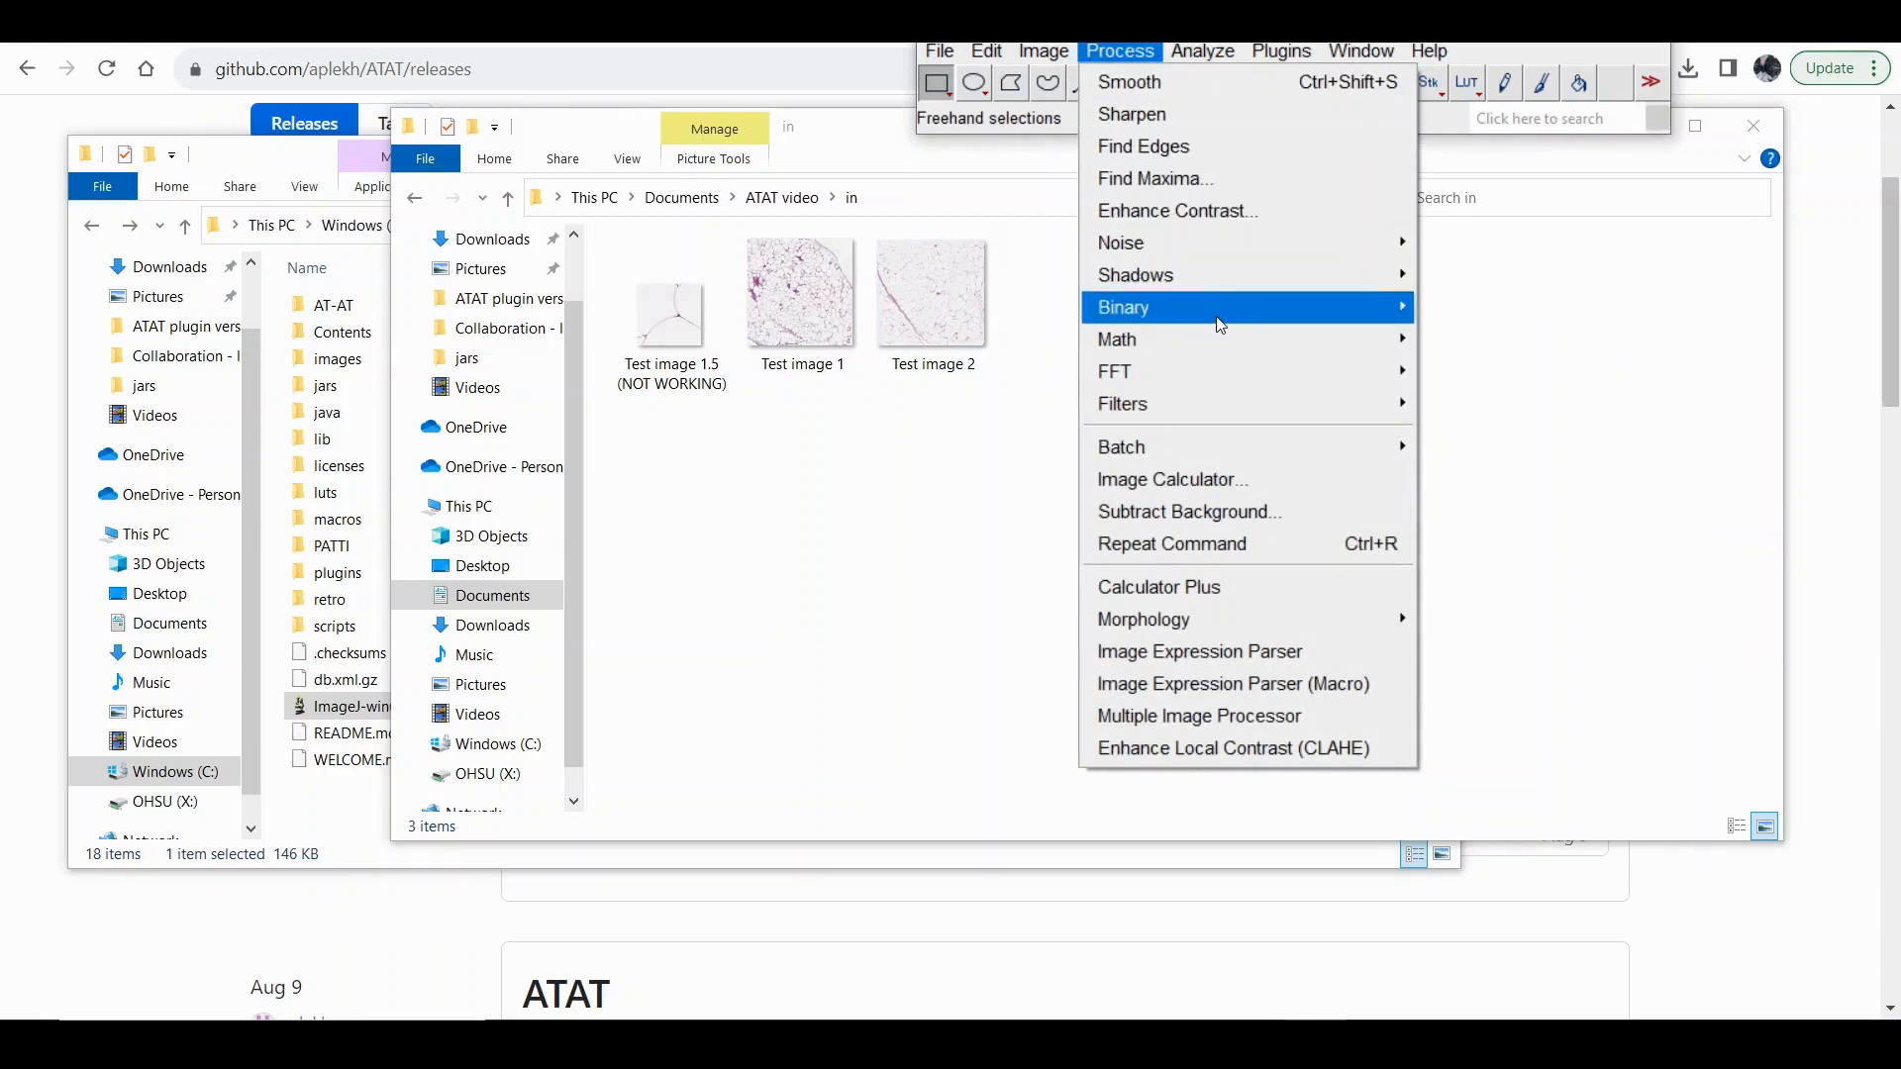
{"action": "mouse_move", "coordinate": [1362, 322]}
{"action": "left_click", "coordinate": [1491, 804]}
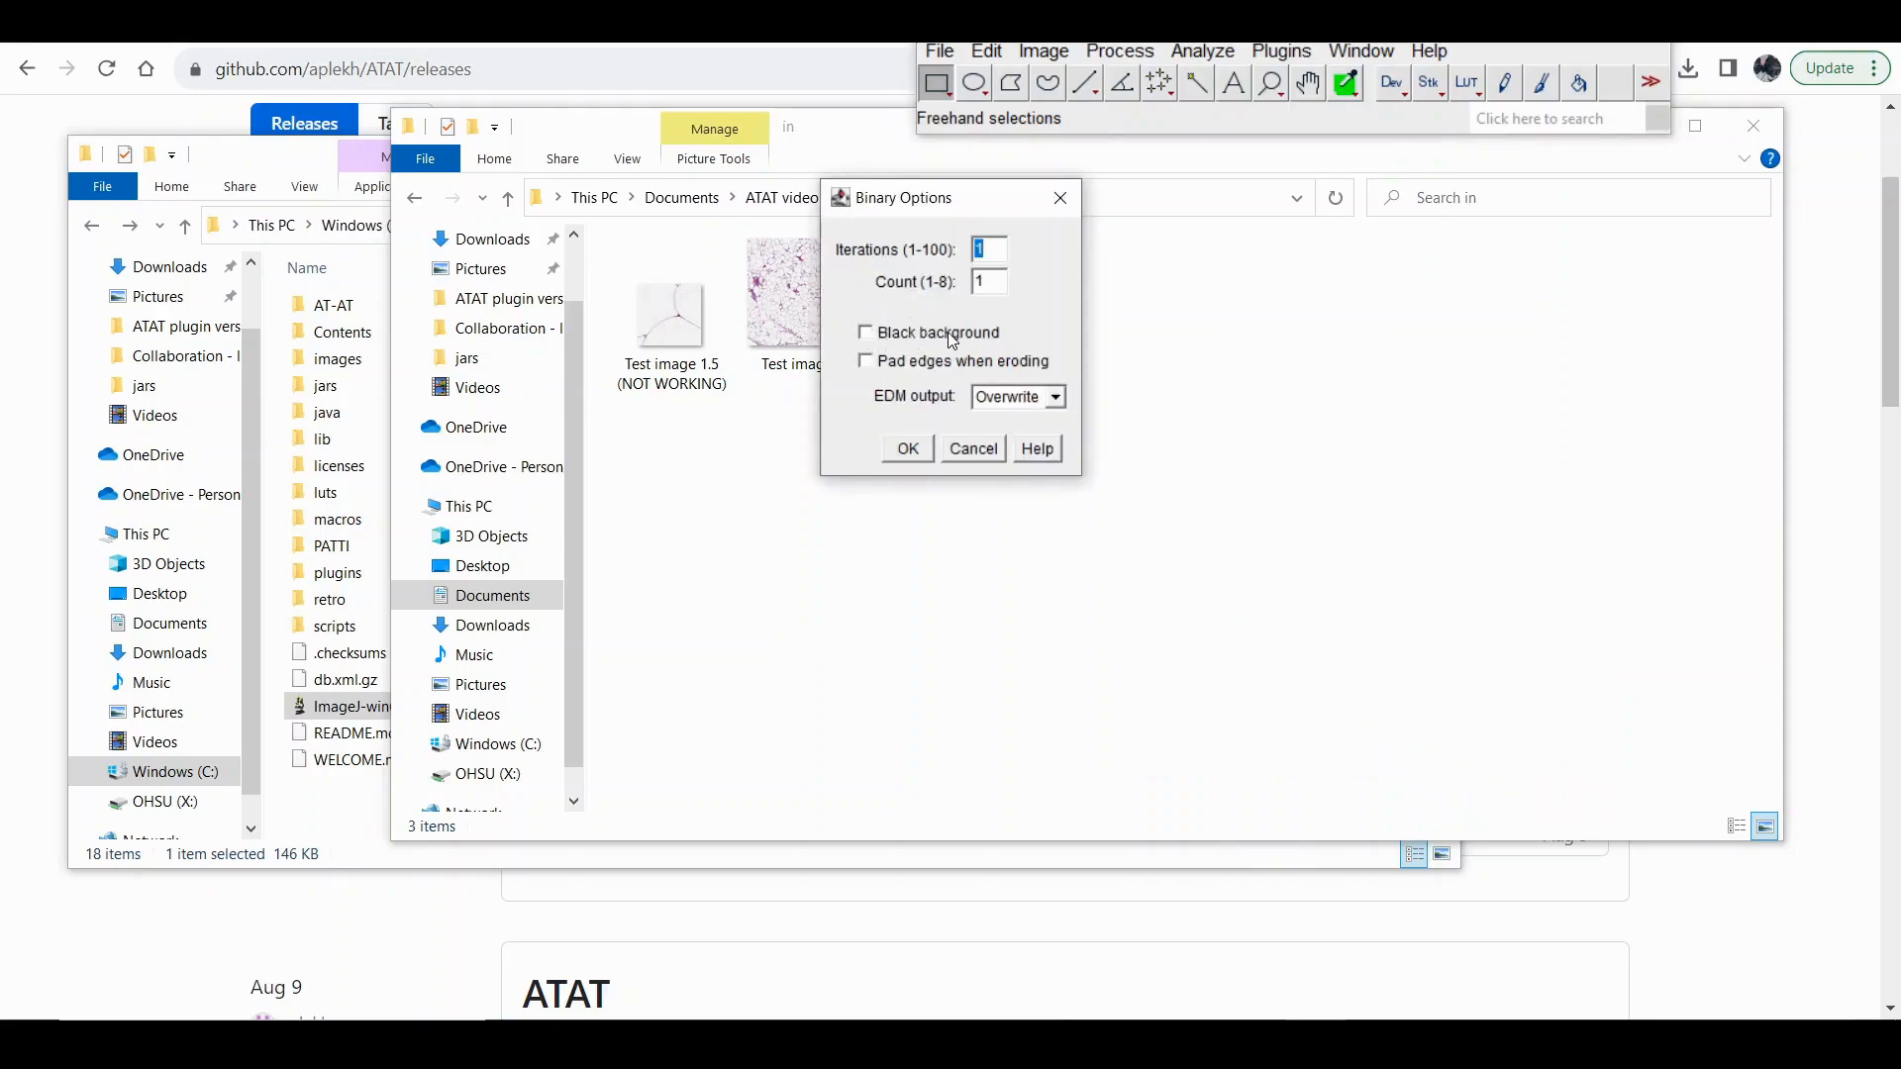
{"action": "left_click", "coordinate": [908, 448]}
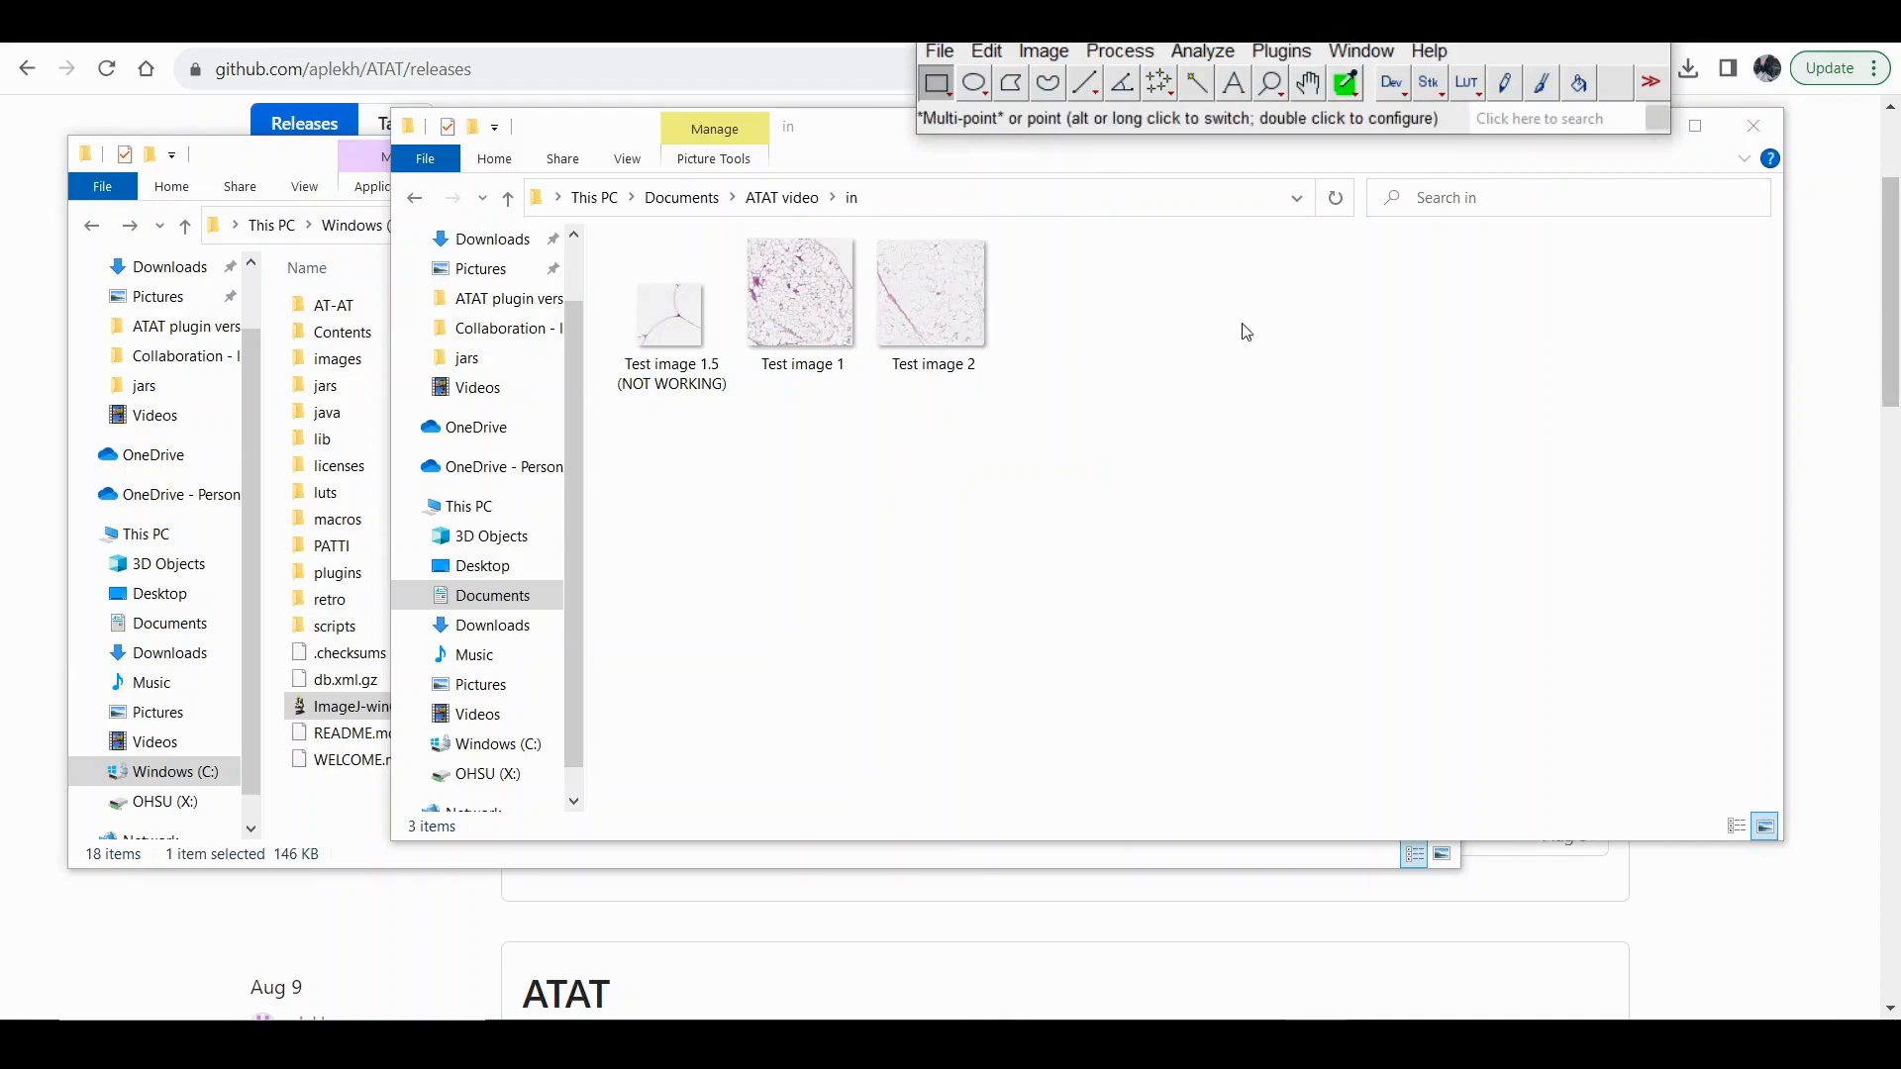
Start the AT-AT 1.1 Analyze command and choose the in folder of ATAT video as the source directory.
{"action": "left_click", "coordinate": [1281, 50]}
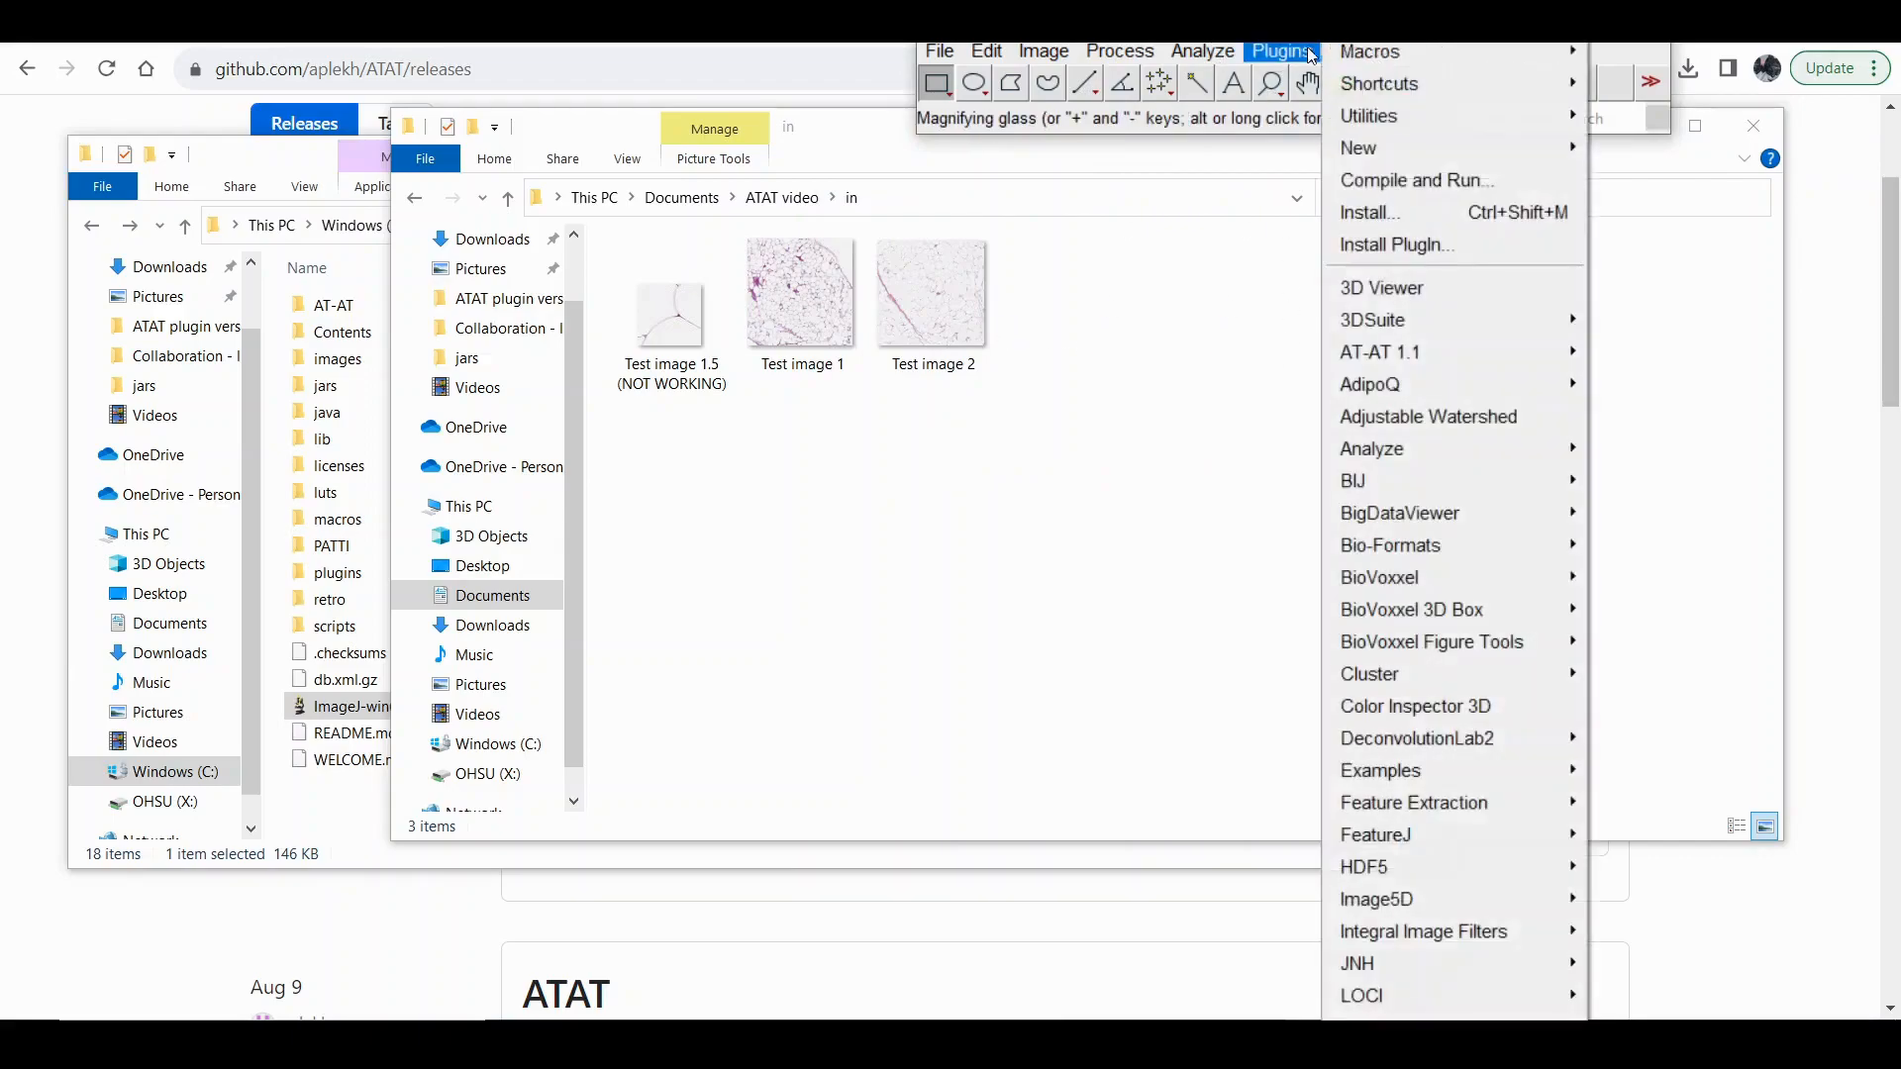
{"action": "mouse_move", "coordinate": [1454, 352]}
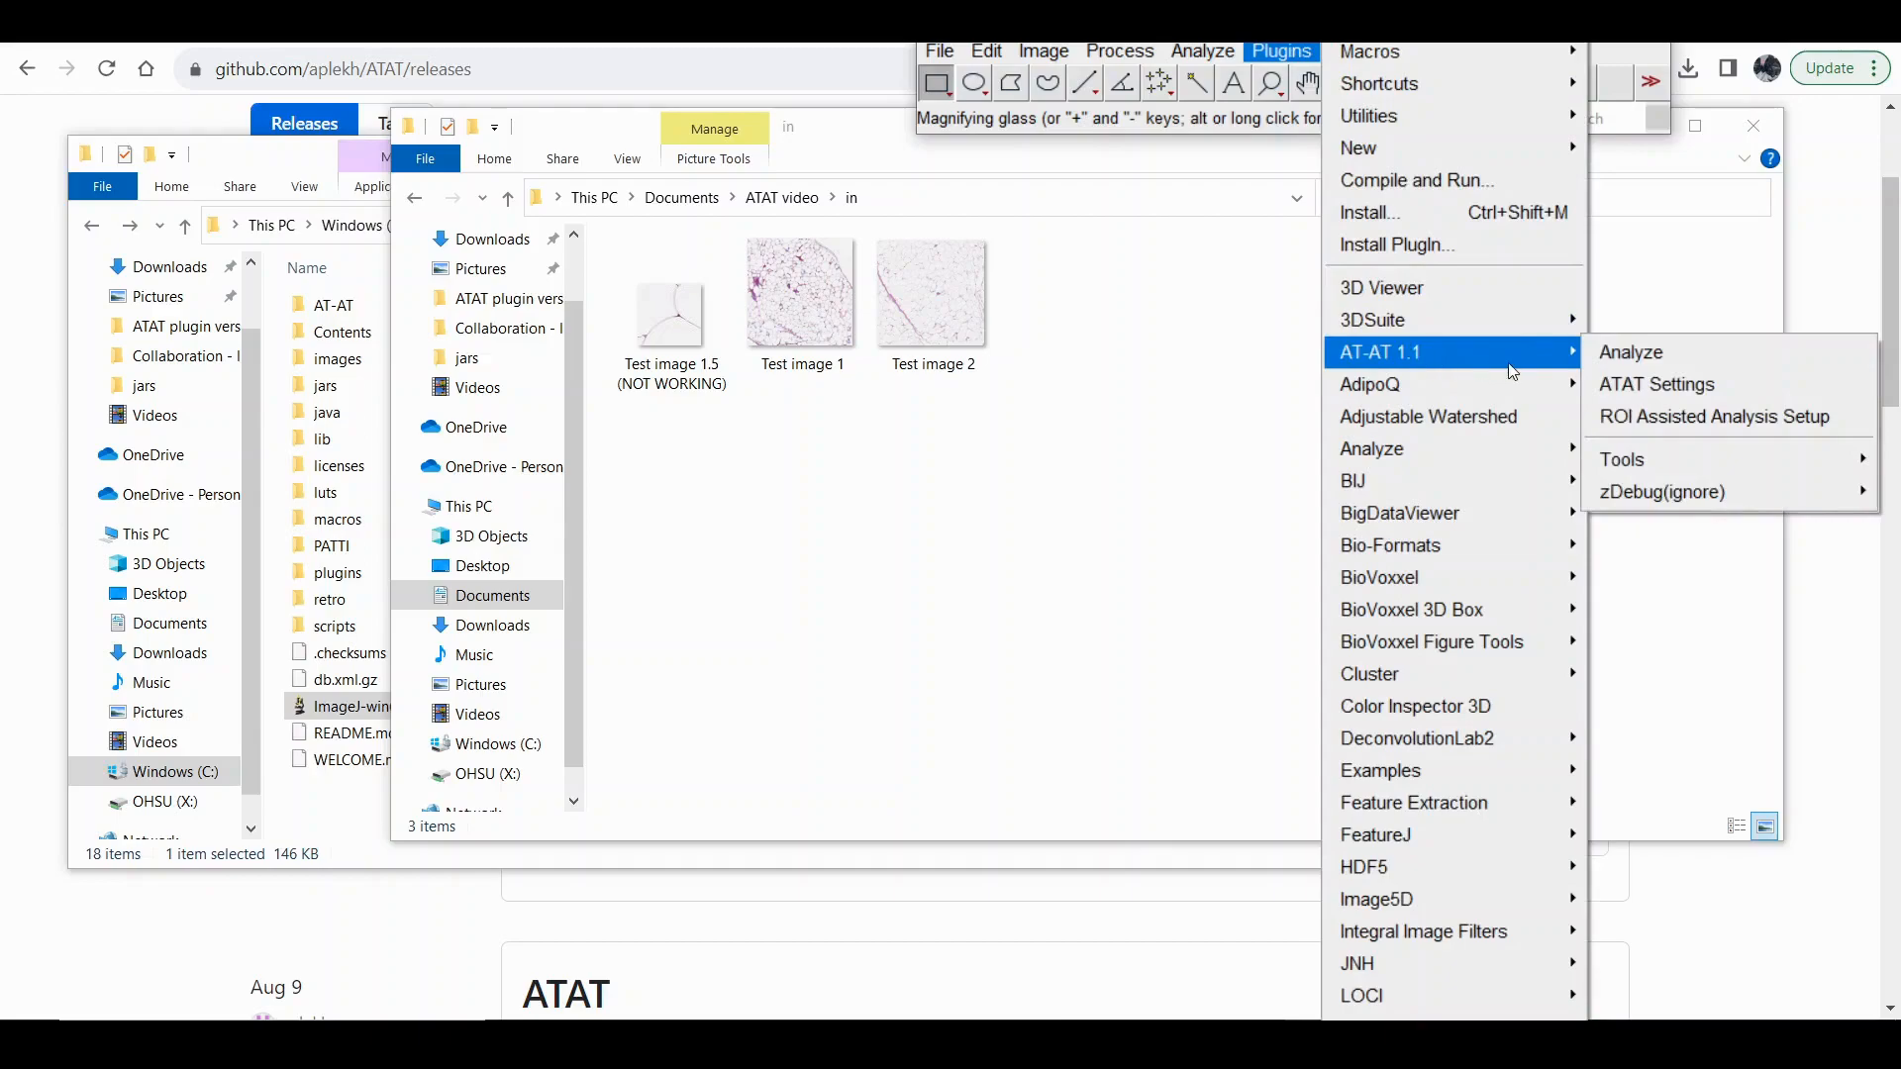
{"action": "left_click", "coordinate": [1606, 357]}
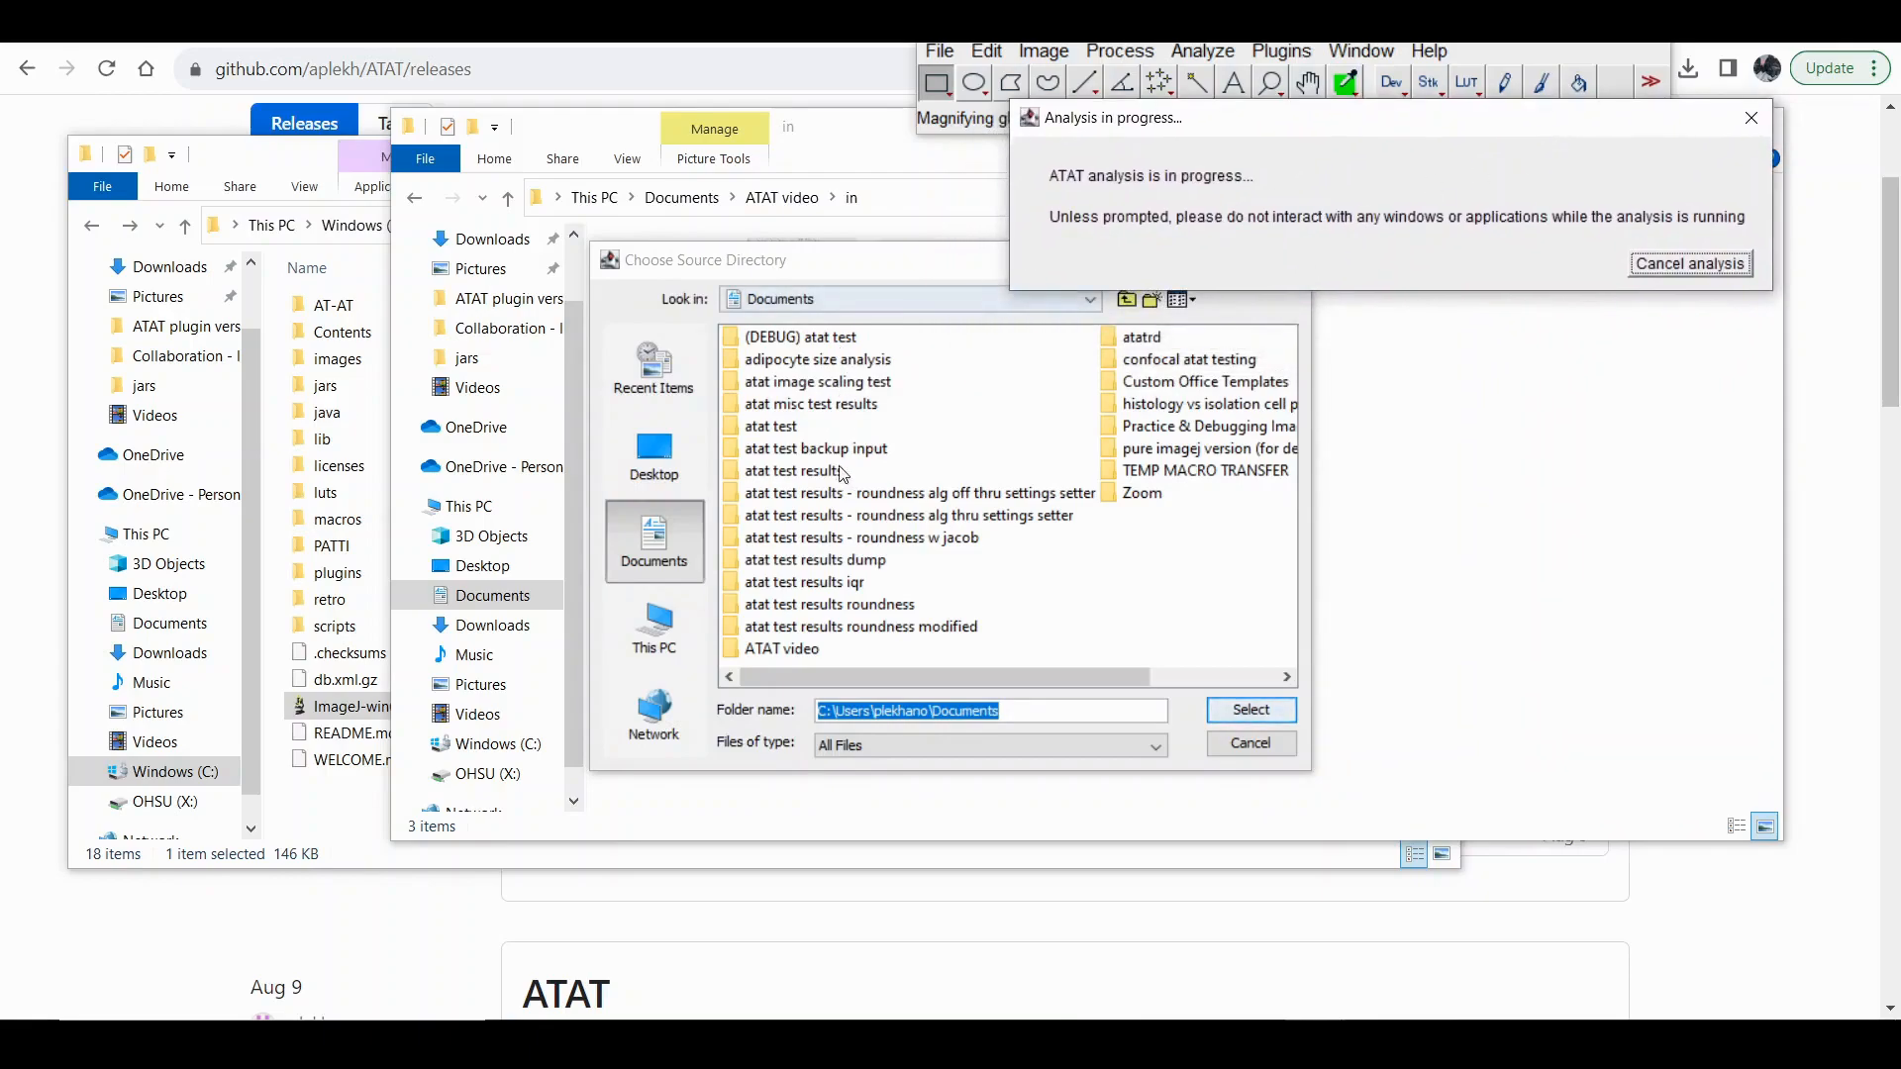
{"action": "left_click", "coordinate": [784, 651]}
{"action": "left_click", "coordinate": [790, 650]}
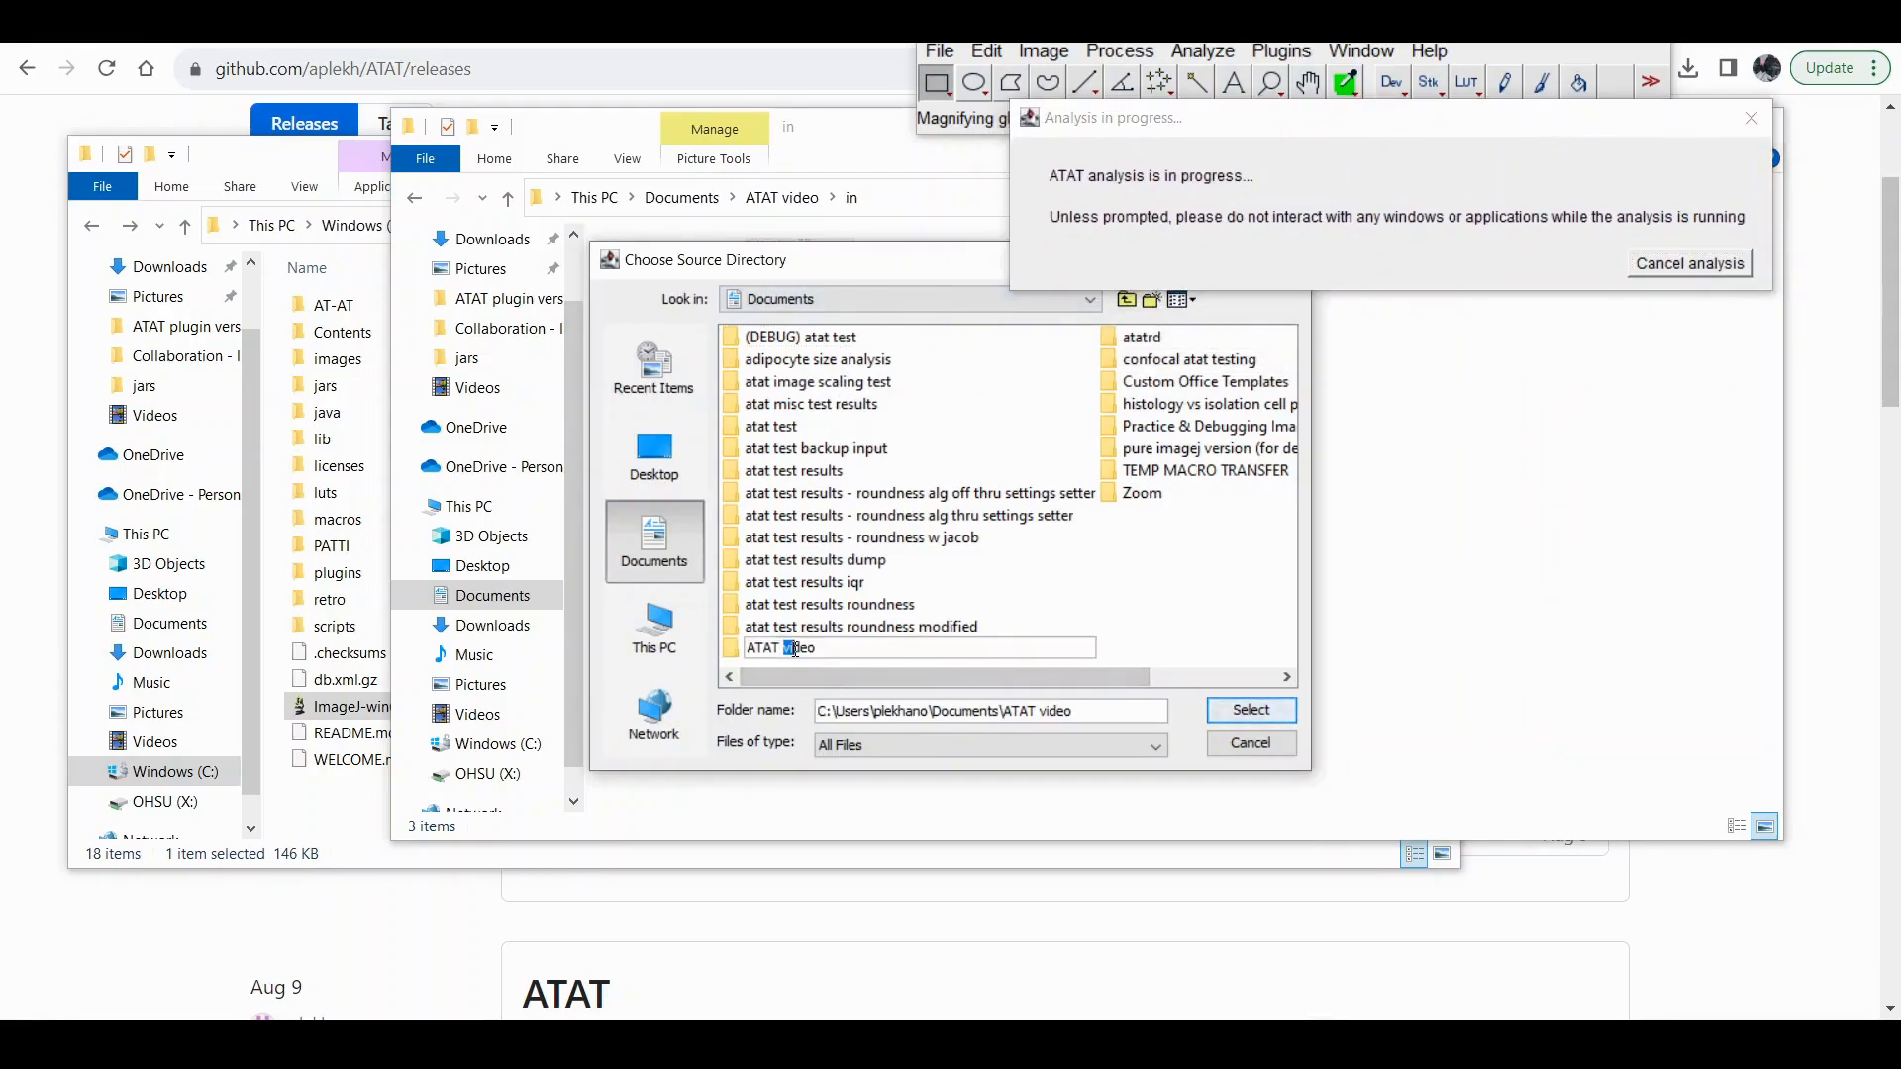
{"action": "left_click", "coordinate": [839, 645]}
{"action": "double_click", "coordinate": [732, 651]}
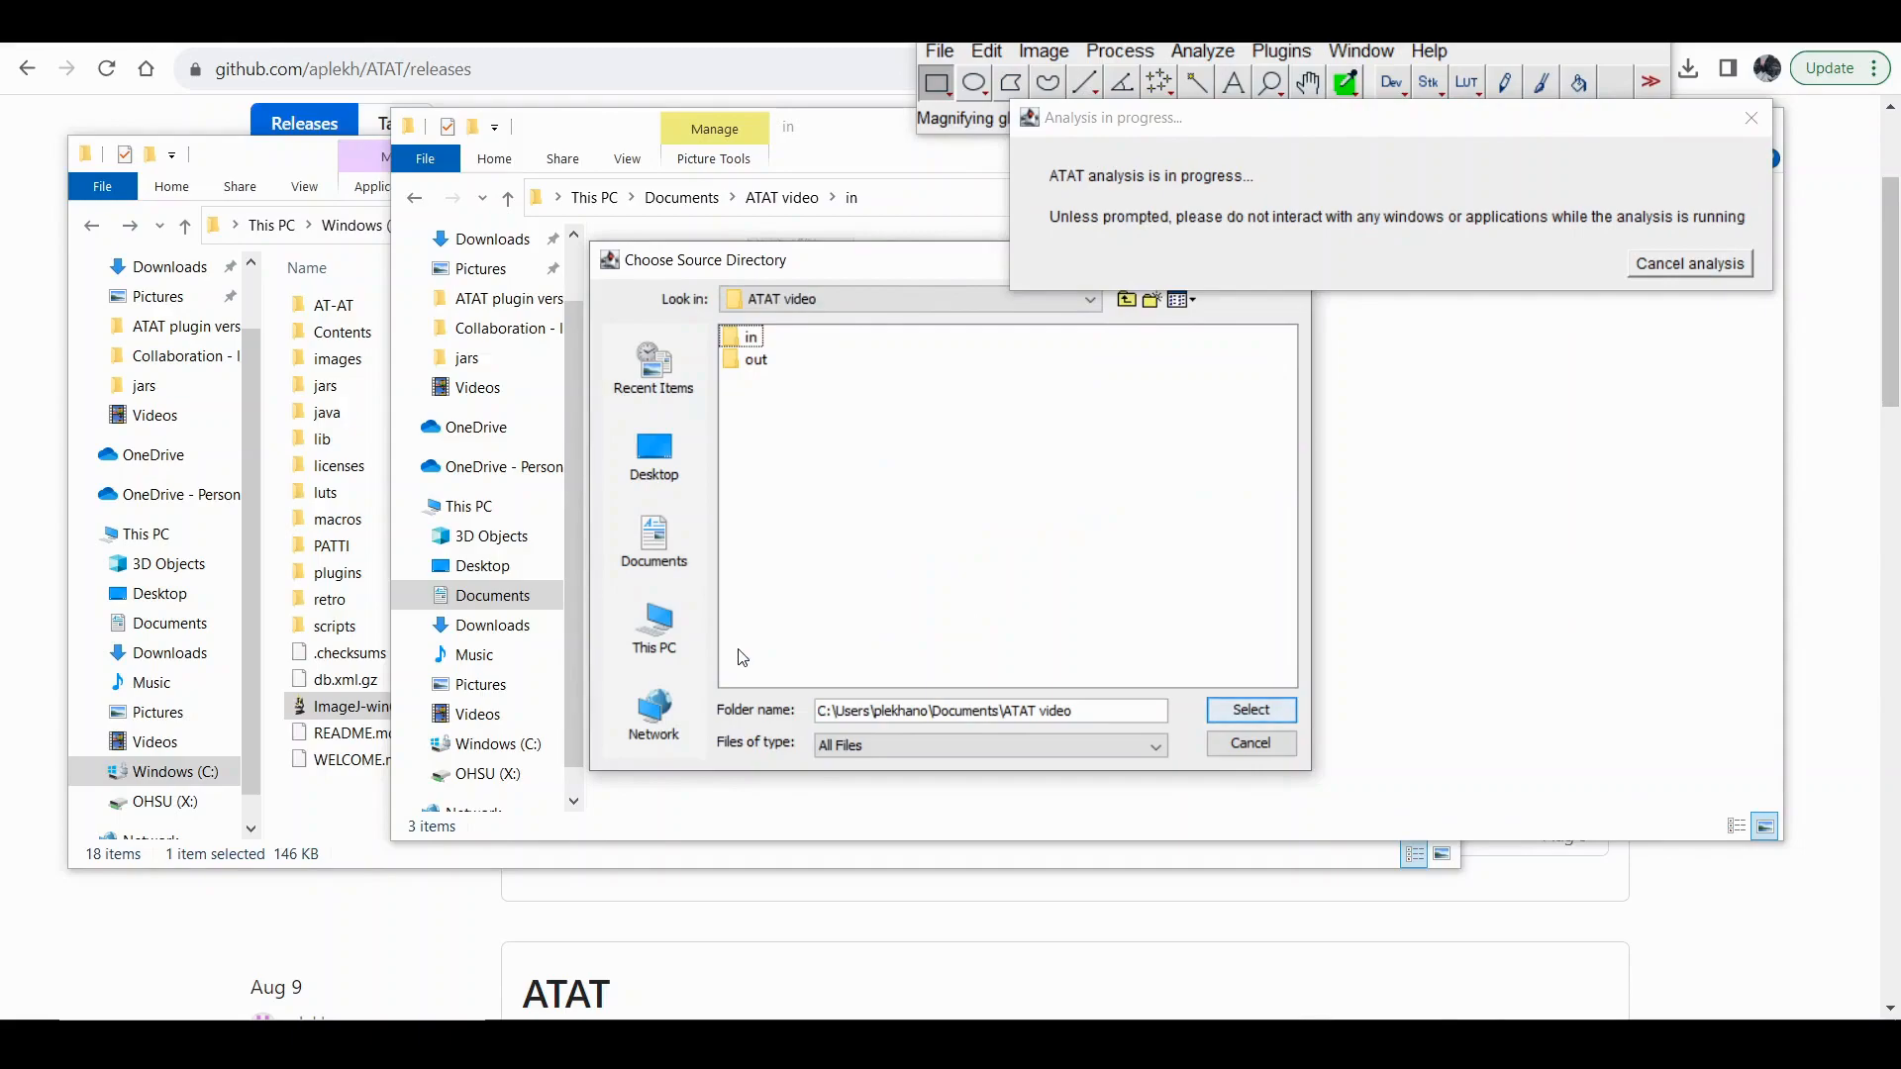
{"action": "left_click", "coordinate": [750, 341]}
{"action": "left_click", "coordinate": [1273, 717]}
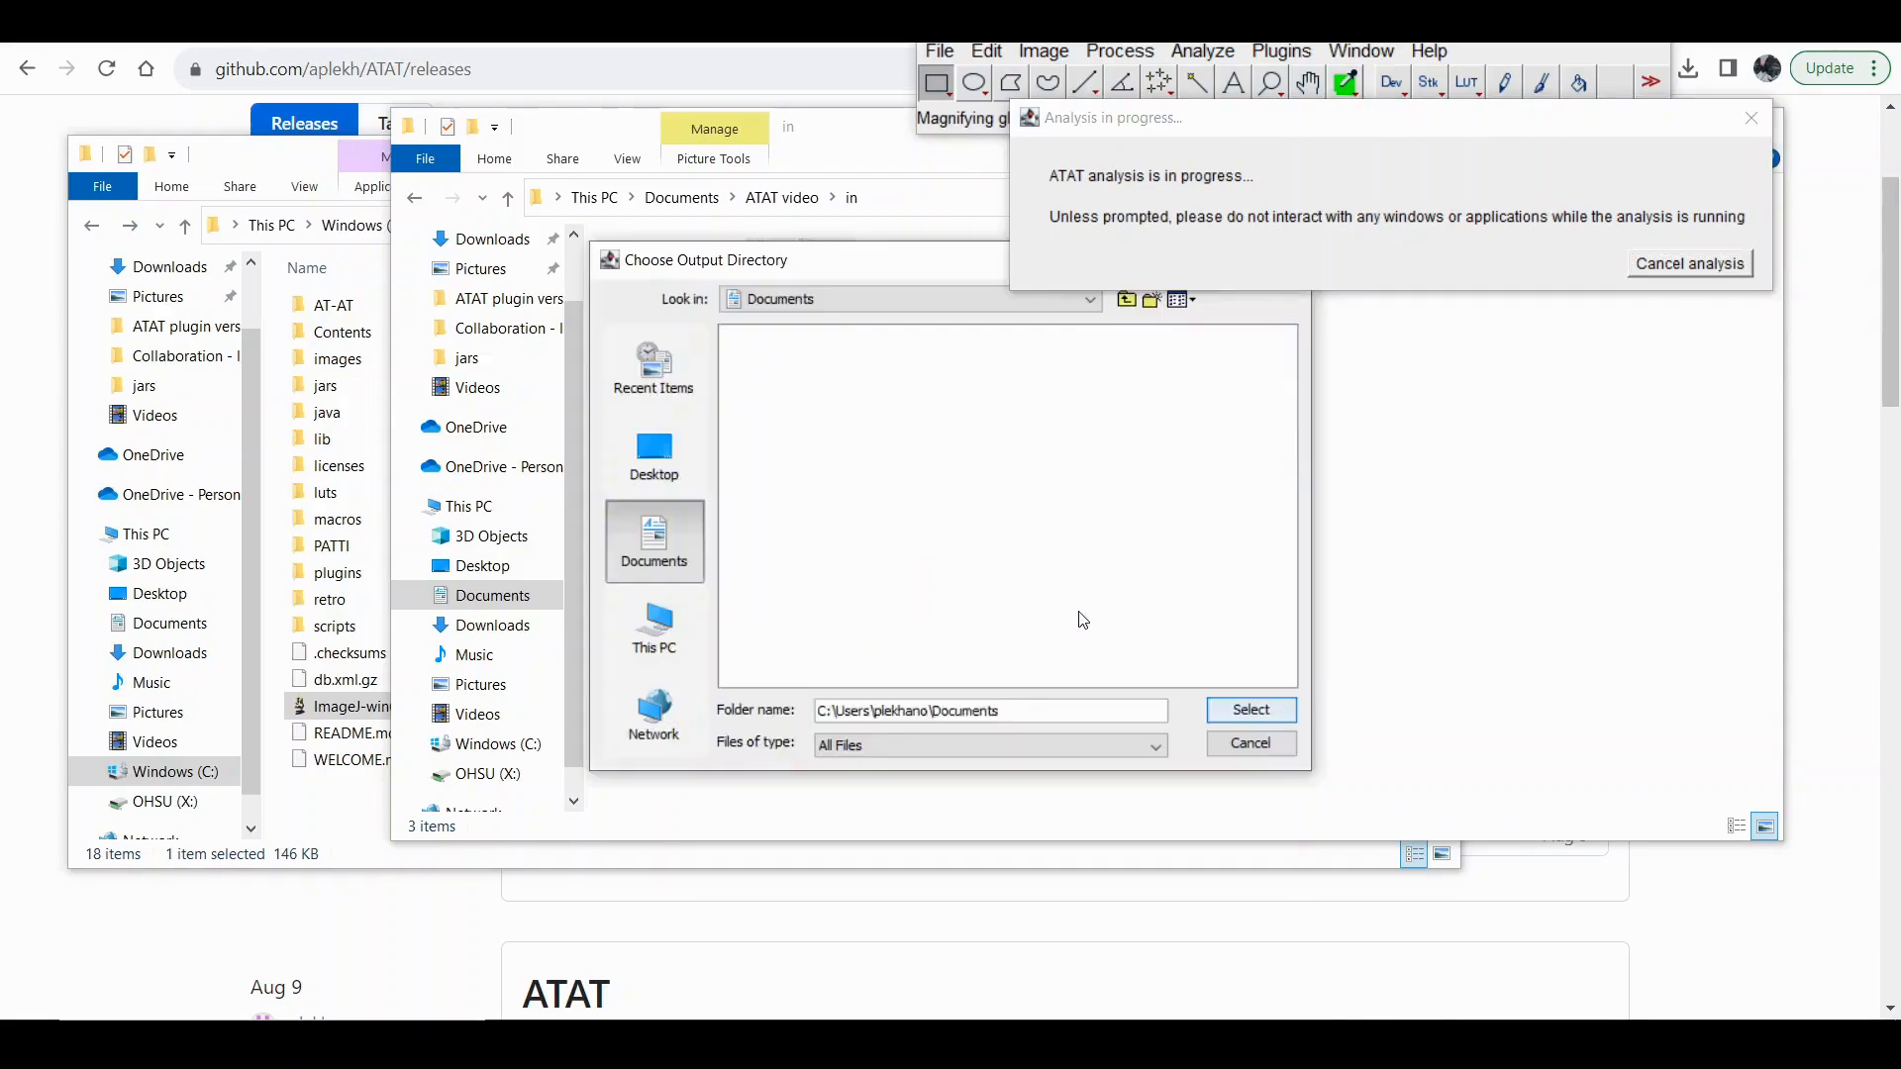
Choose the out folder of ATAT video as the output directory and run the analysis.
{"action": "left_click", "coordinate": [778, 652]}
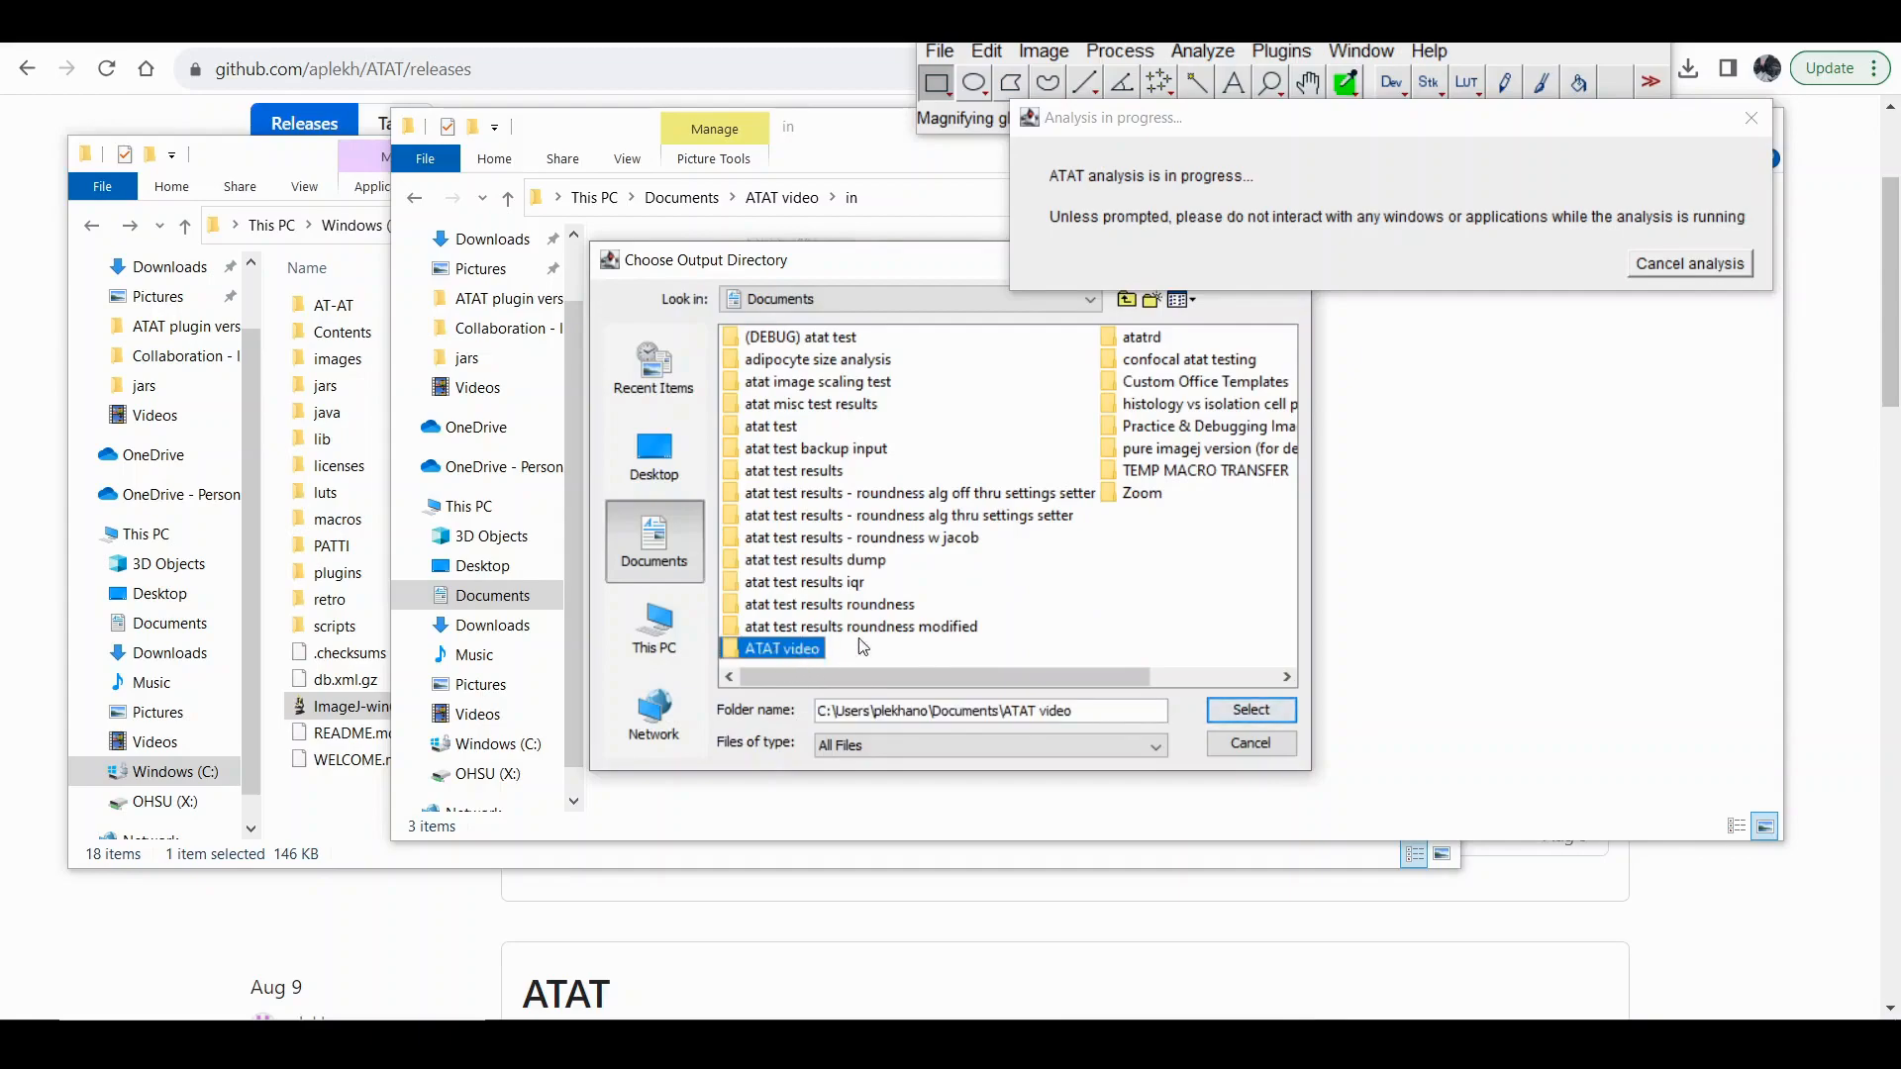
{"action": "double_click", "coordinate": [778, 652]}
{"action": "left_click", "coordinate": [756, 360]}
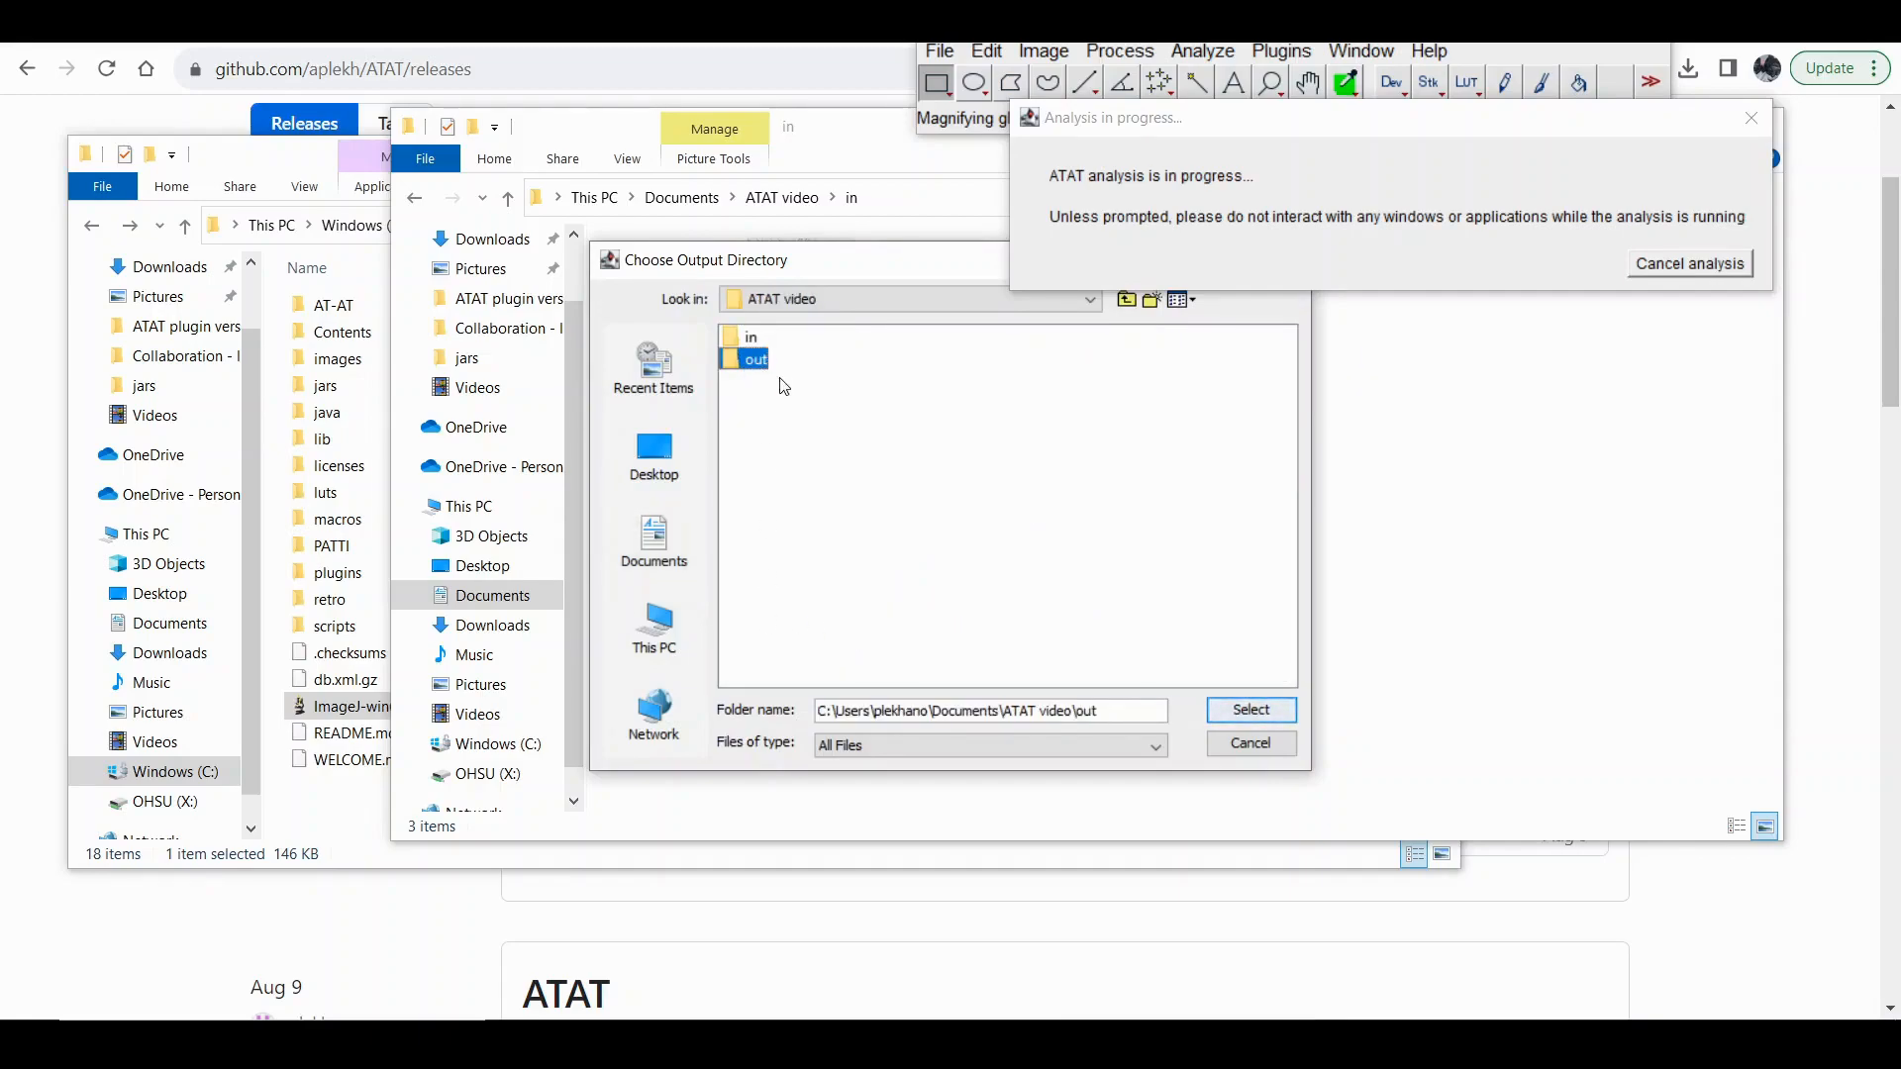
{"action": "left_click", "coordinate": [1251, 711]}
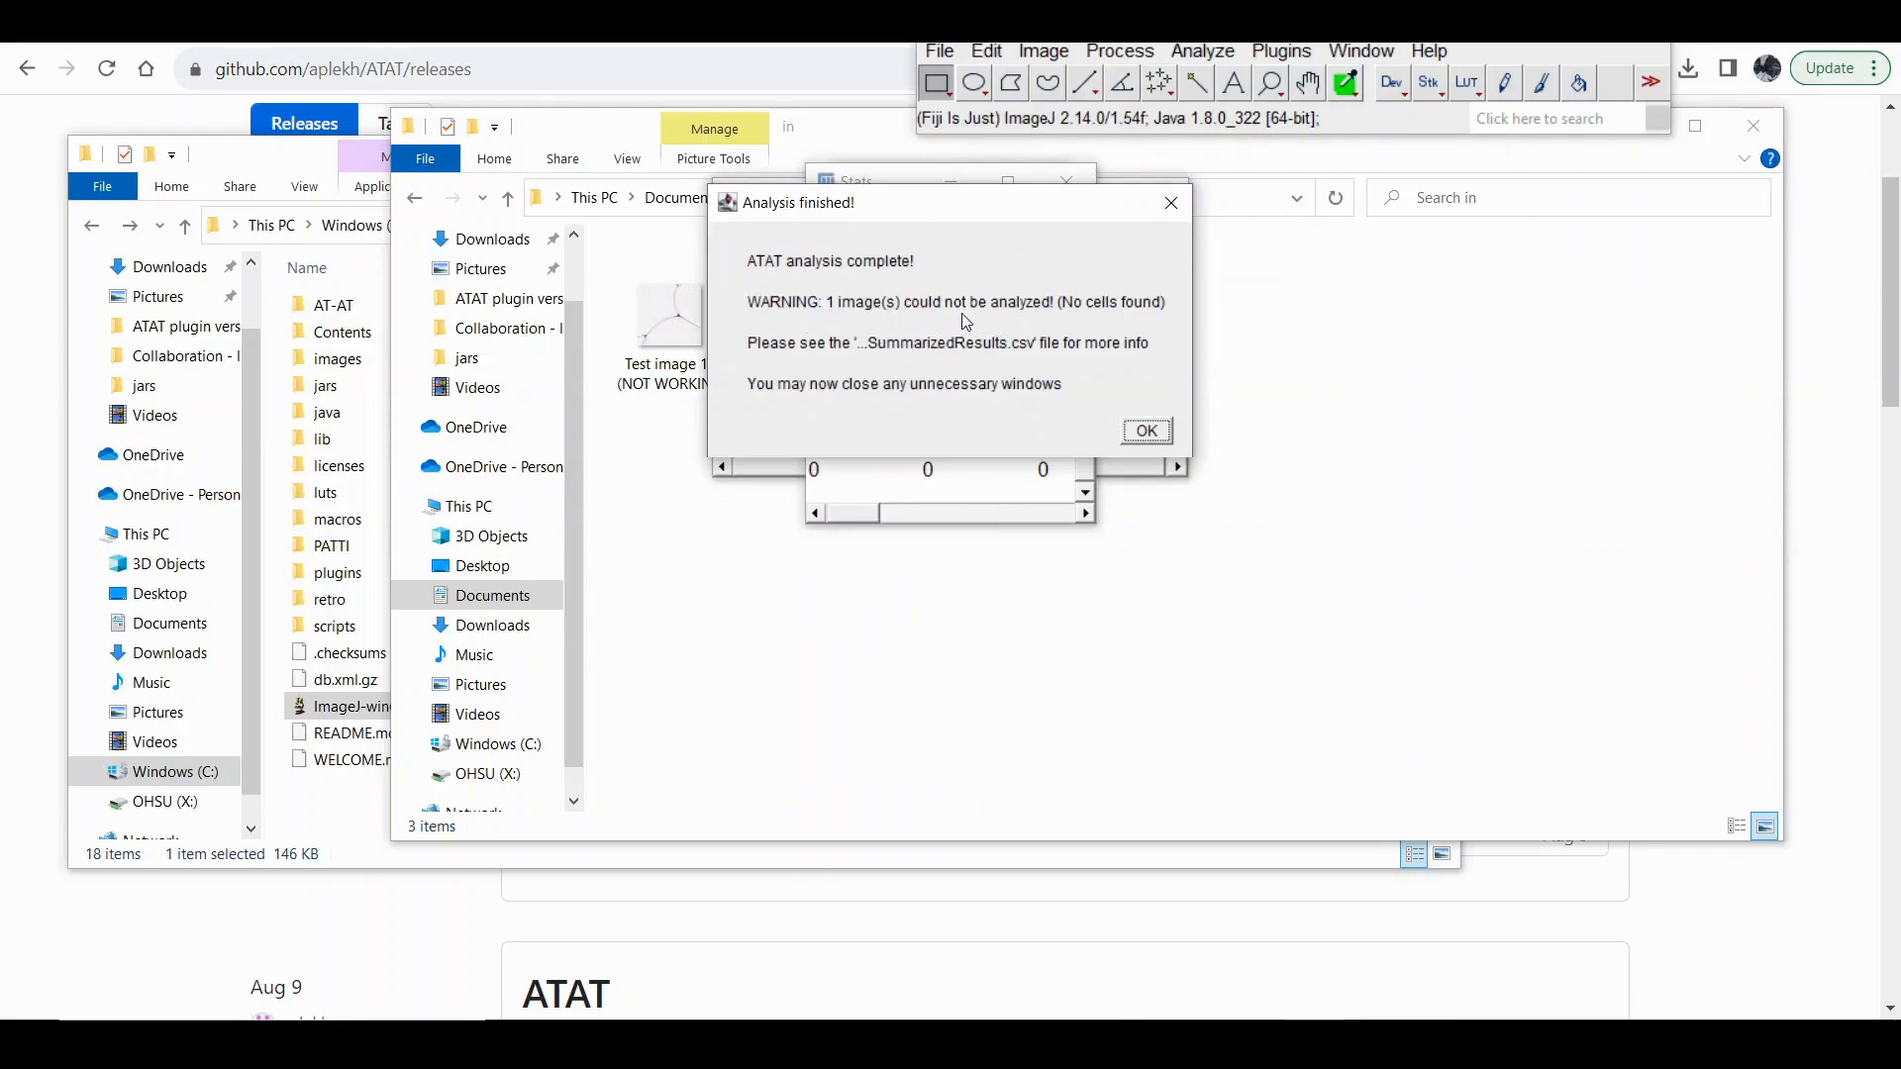
Bring the in folder window forward and move it down to uncover the analysis summary beside the test images.
{"action": "left_click", "coordinate": [690, 313]}
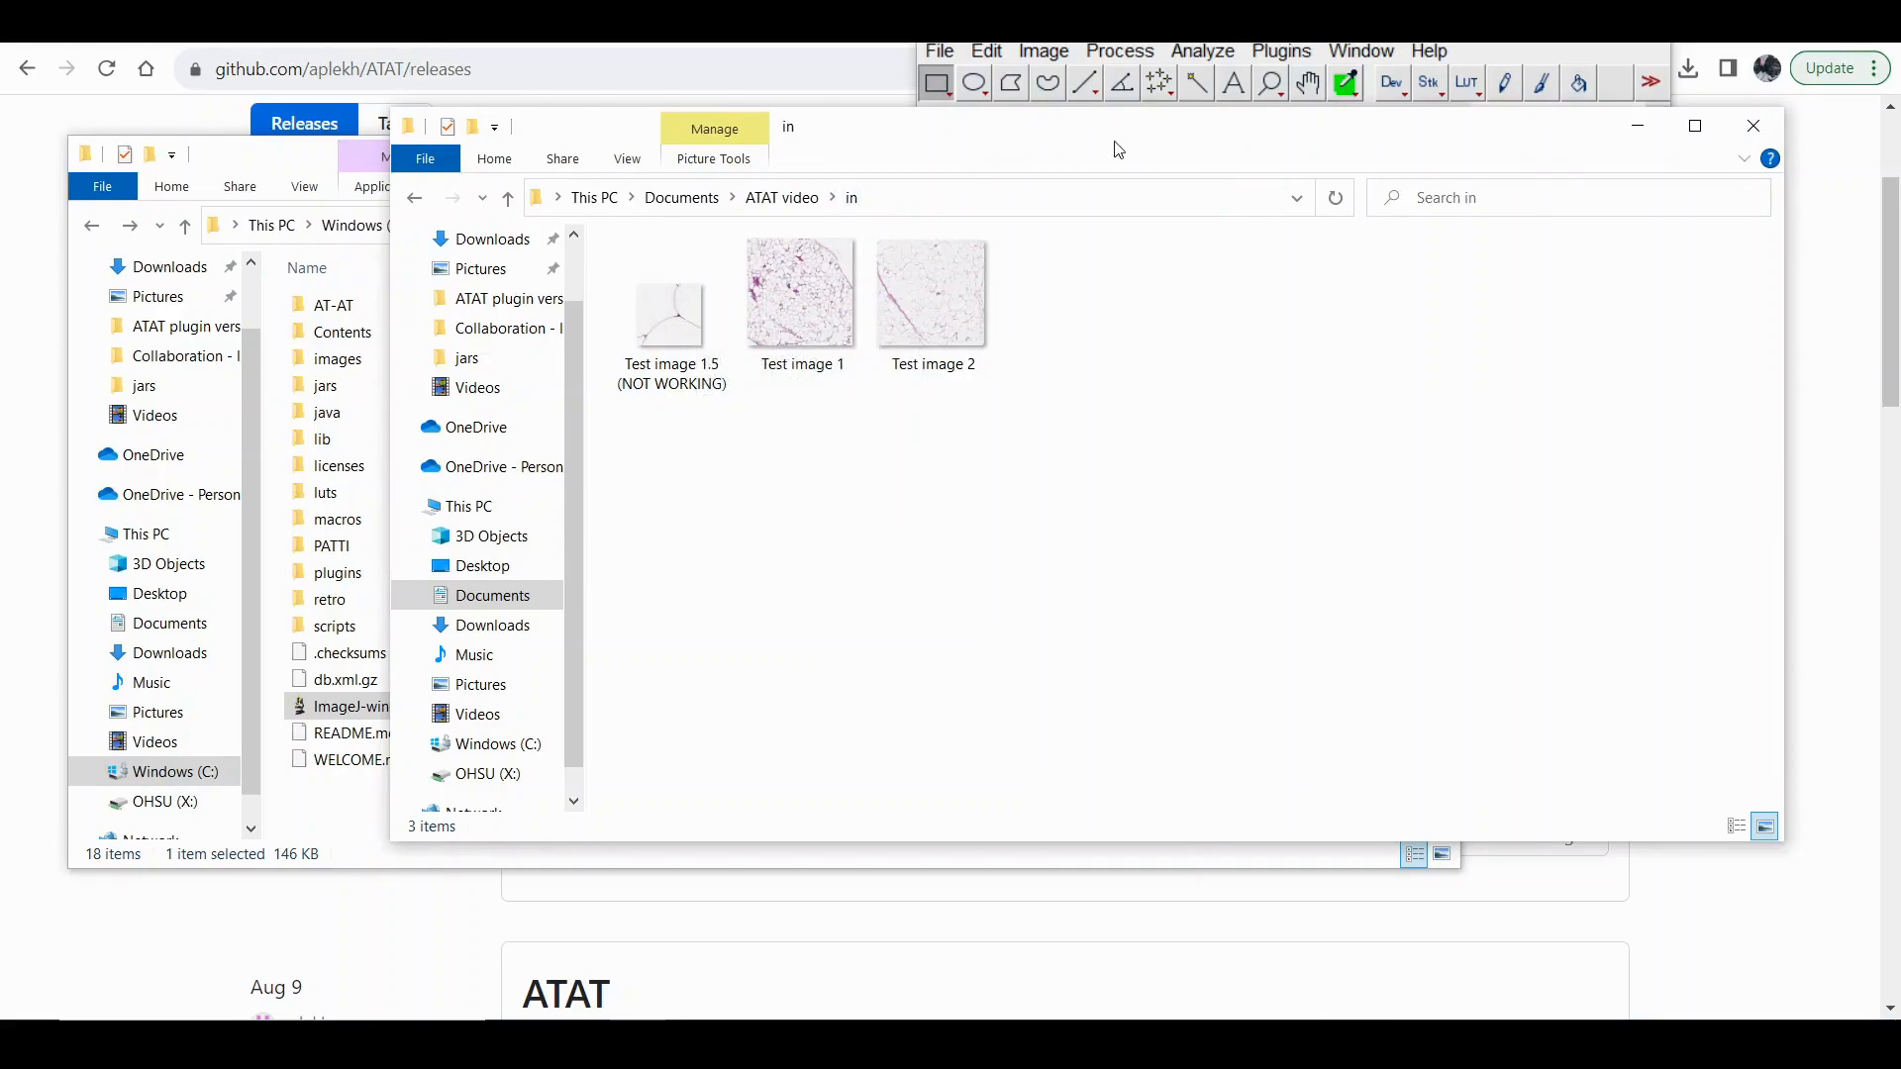
{"action": "left_click_drag", "start_coordinate": [1563, 137], "coordinate": [1430, 382]}
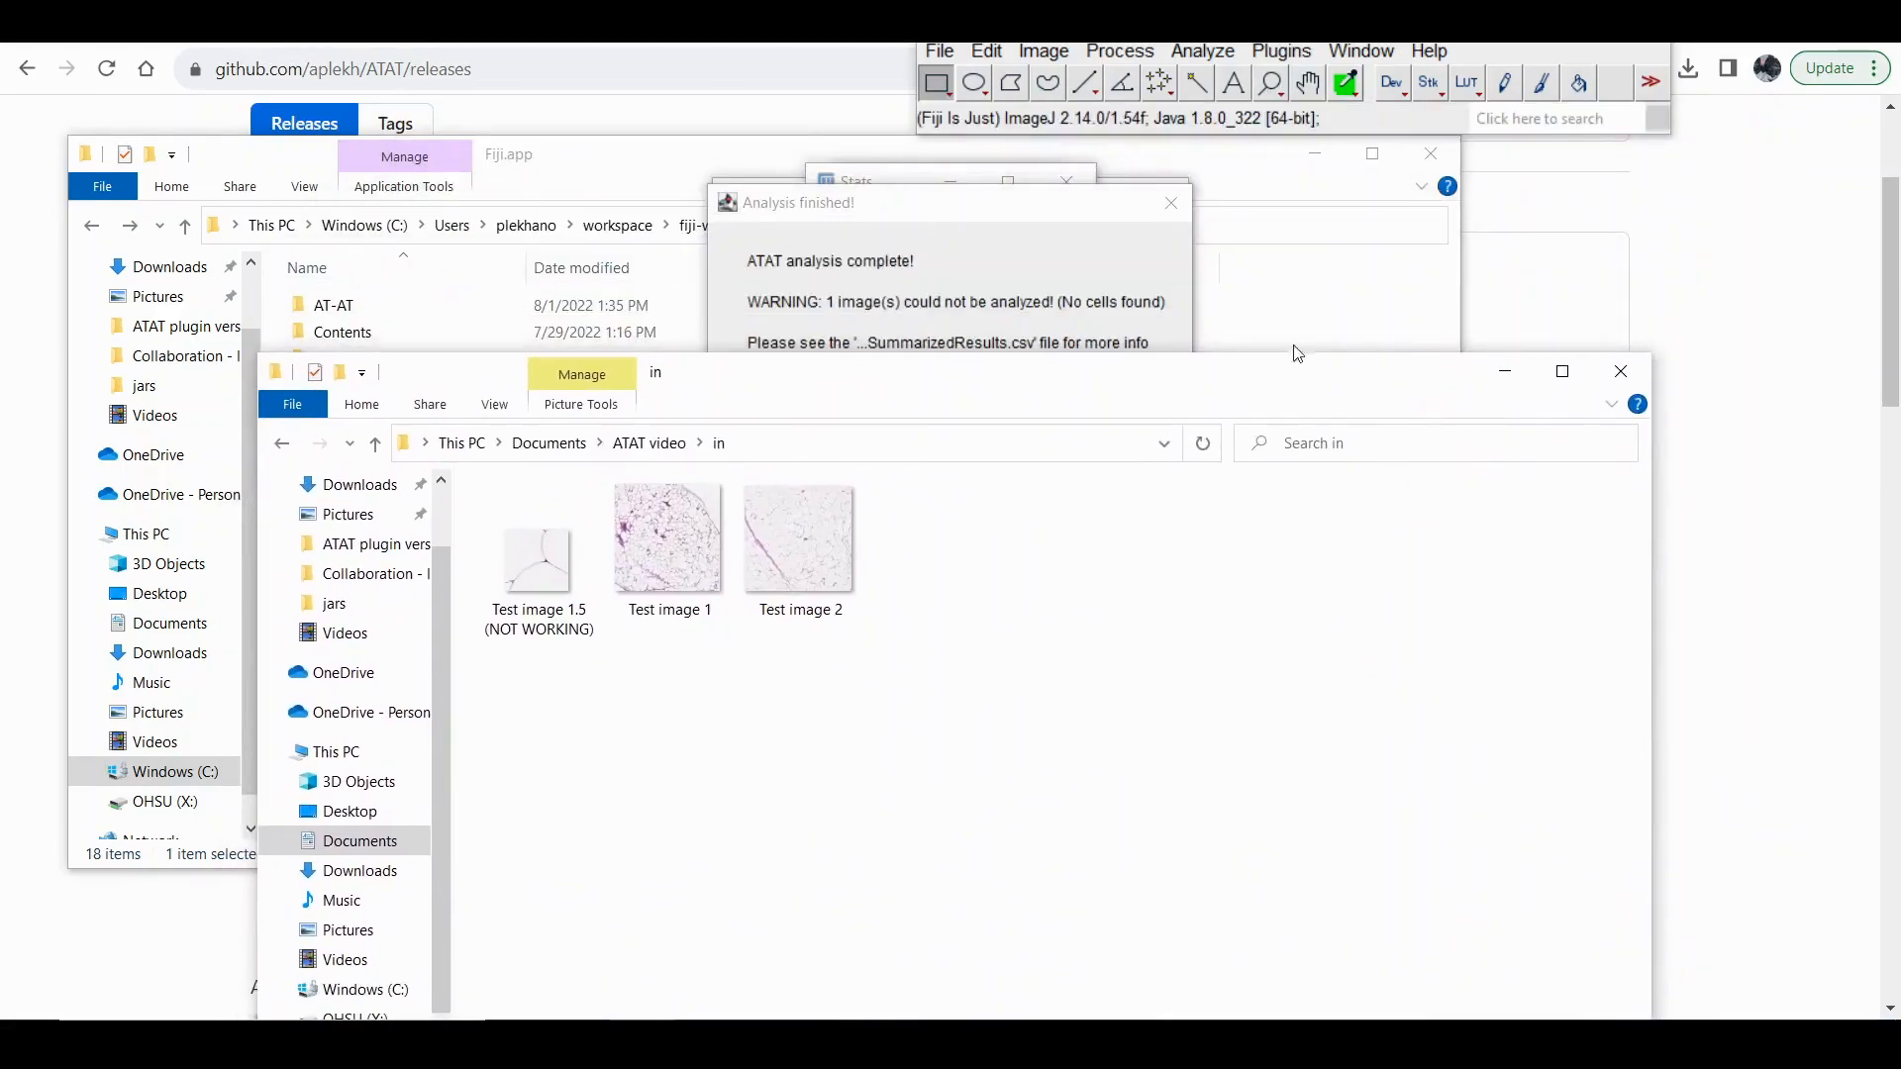
Dismiss the analysis summary message and close the Stats, Log and ROI Manager windows.
{"action": "left_click", "coordinate": [903, 226]}
{"action": "left_click", "coordinate": [1147, 432]}
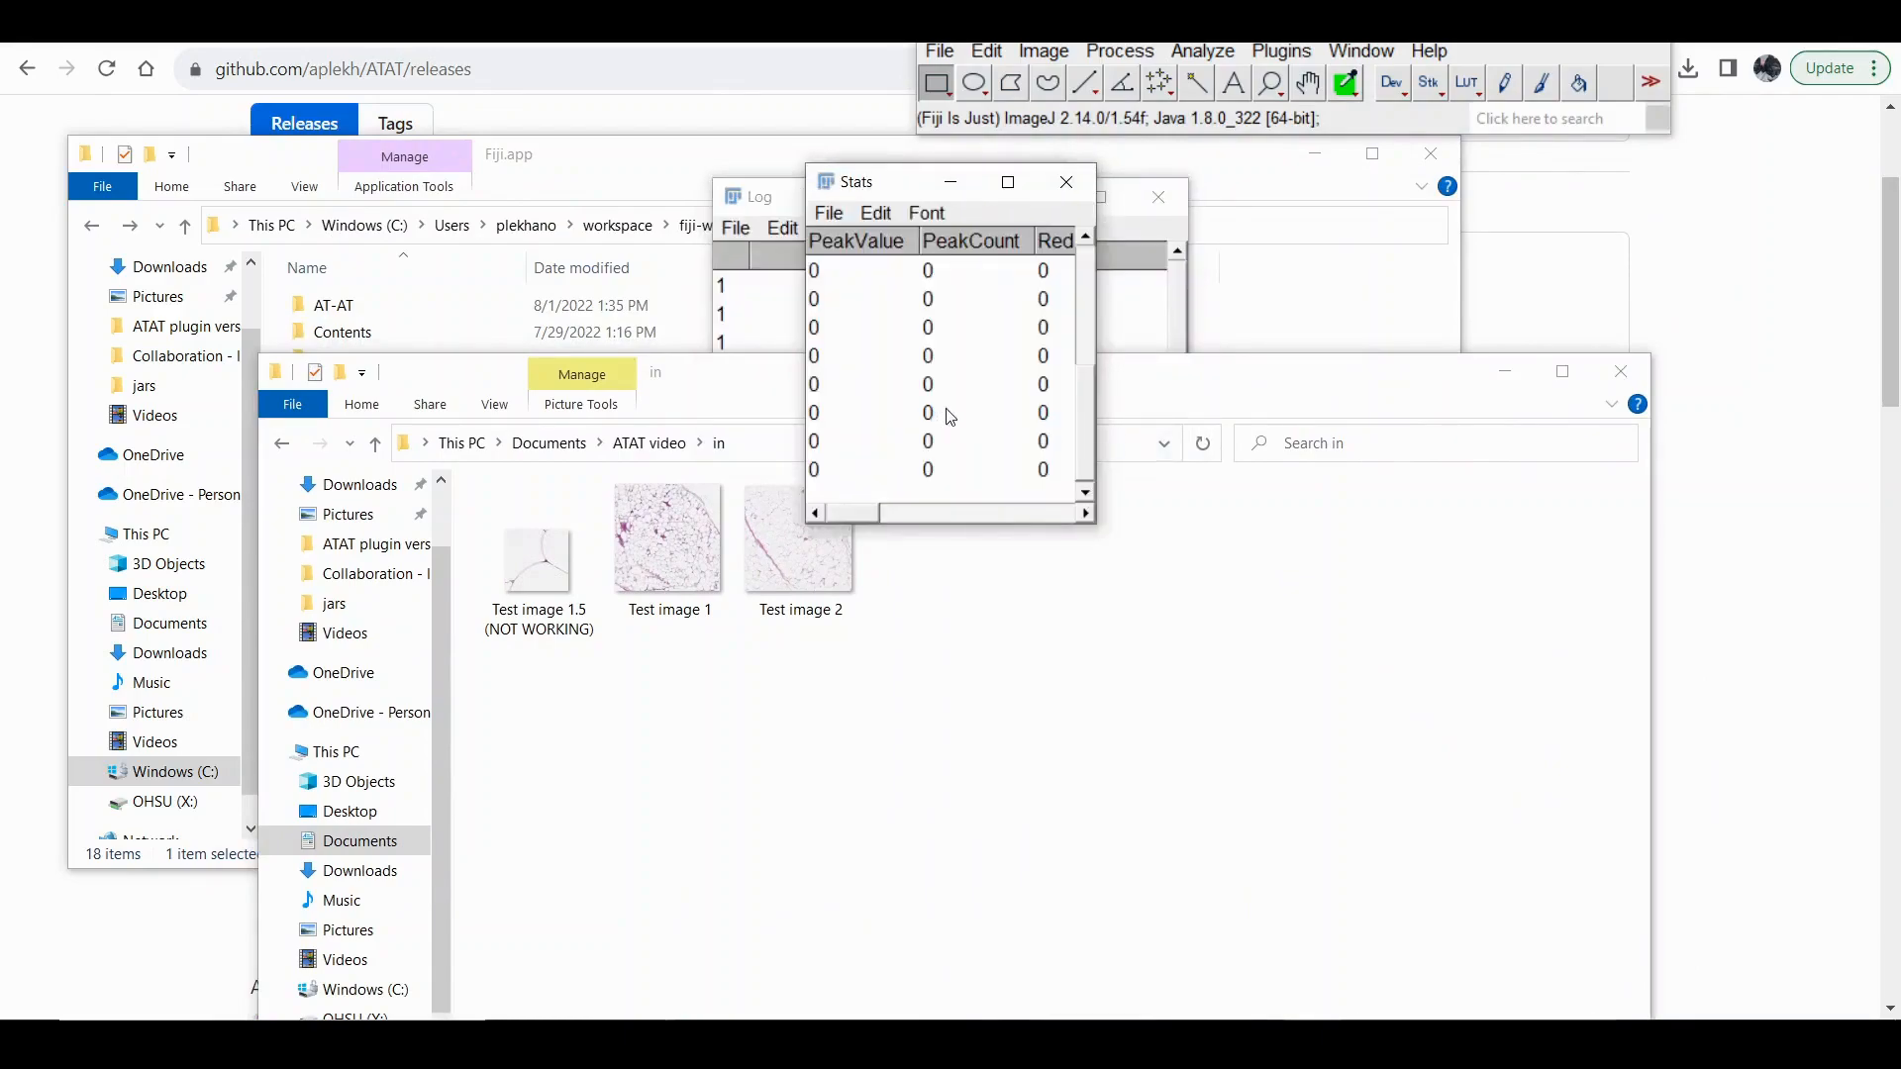
{"action": "left_click", "coordinate": [1066, 182]}
{"action": "left_click", "coordinate": [1158, 197]}
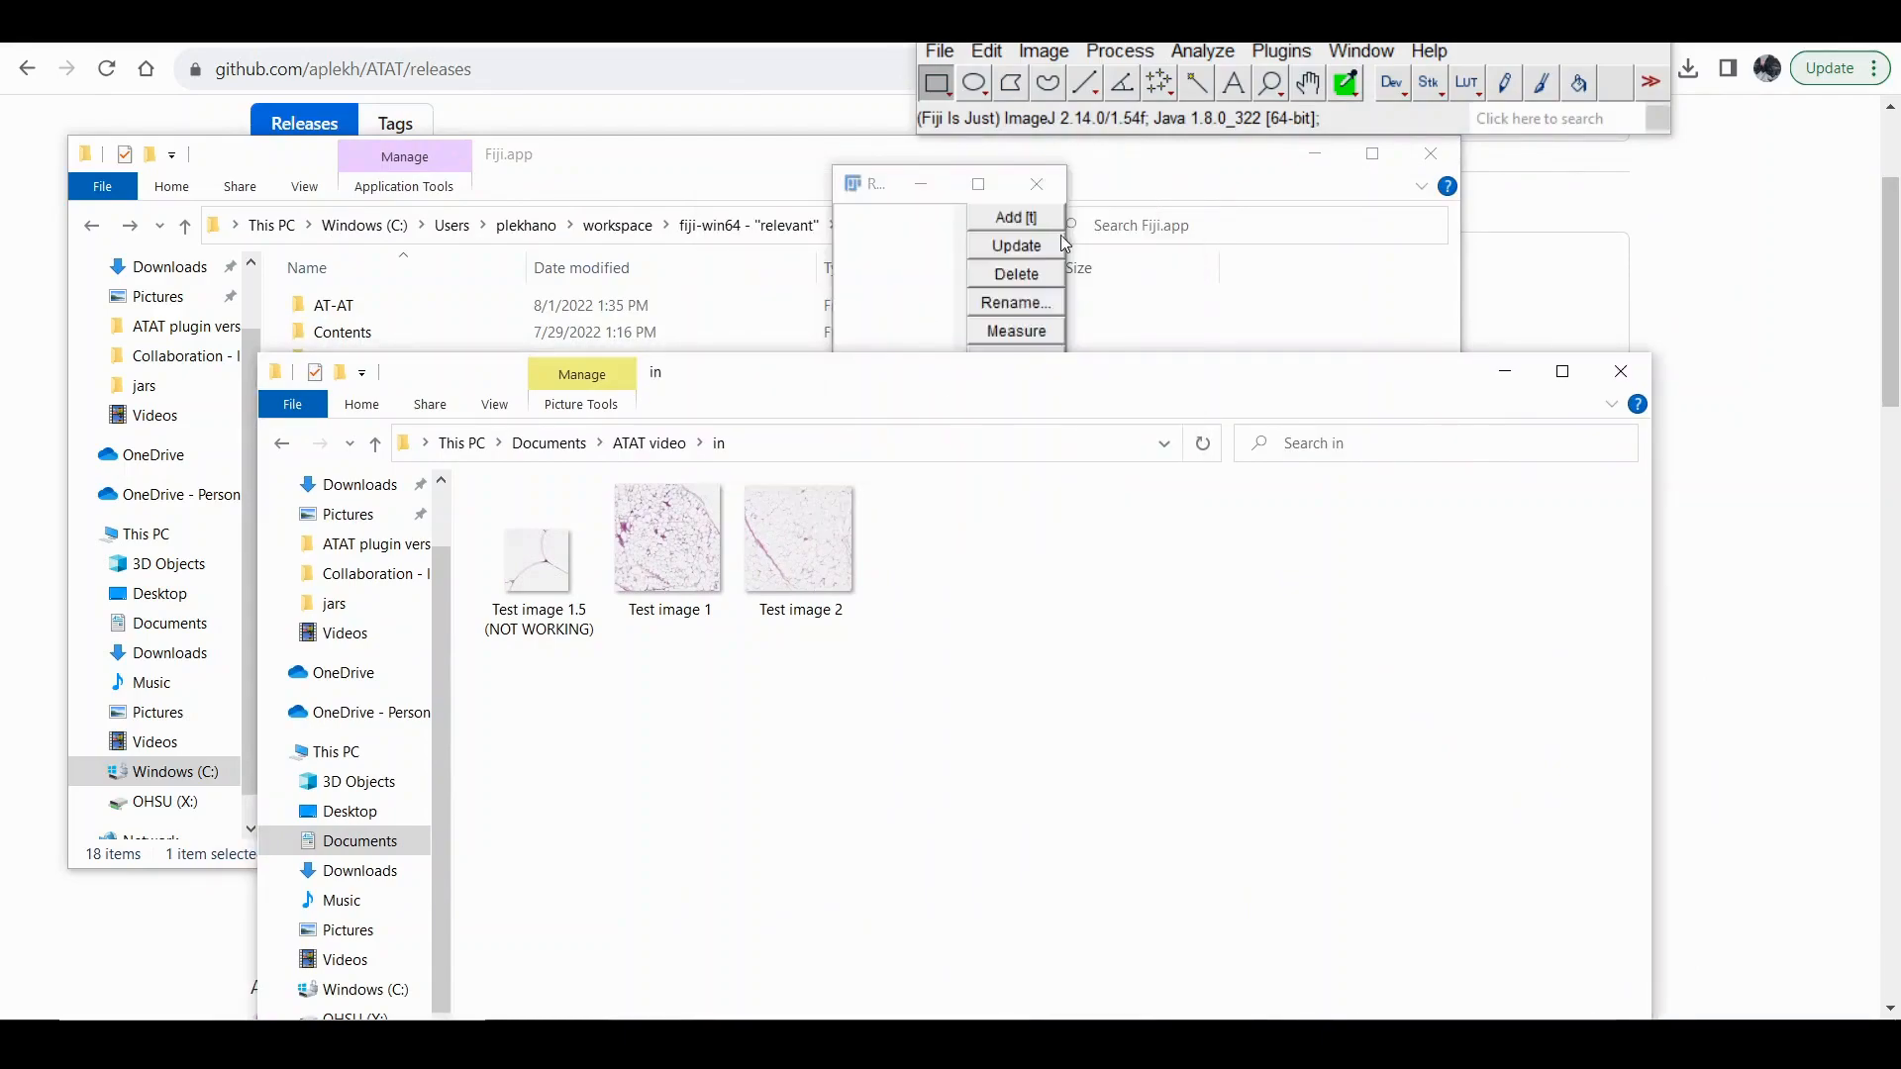
{"action": "left_click", "coordinate": [1037, 184]}
Move the in folder window up, then open the AdipoROIs folder inside ATAT video's out folder to examine its files and return to out.
{"action": "left_click_drag", "start_coordinate": [967, 359], "coordinate": [1047, 91]}
{"action": "left_click", "coordinate": [729, 171]}
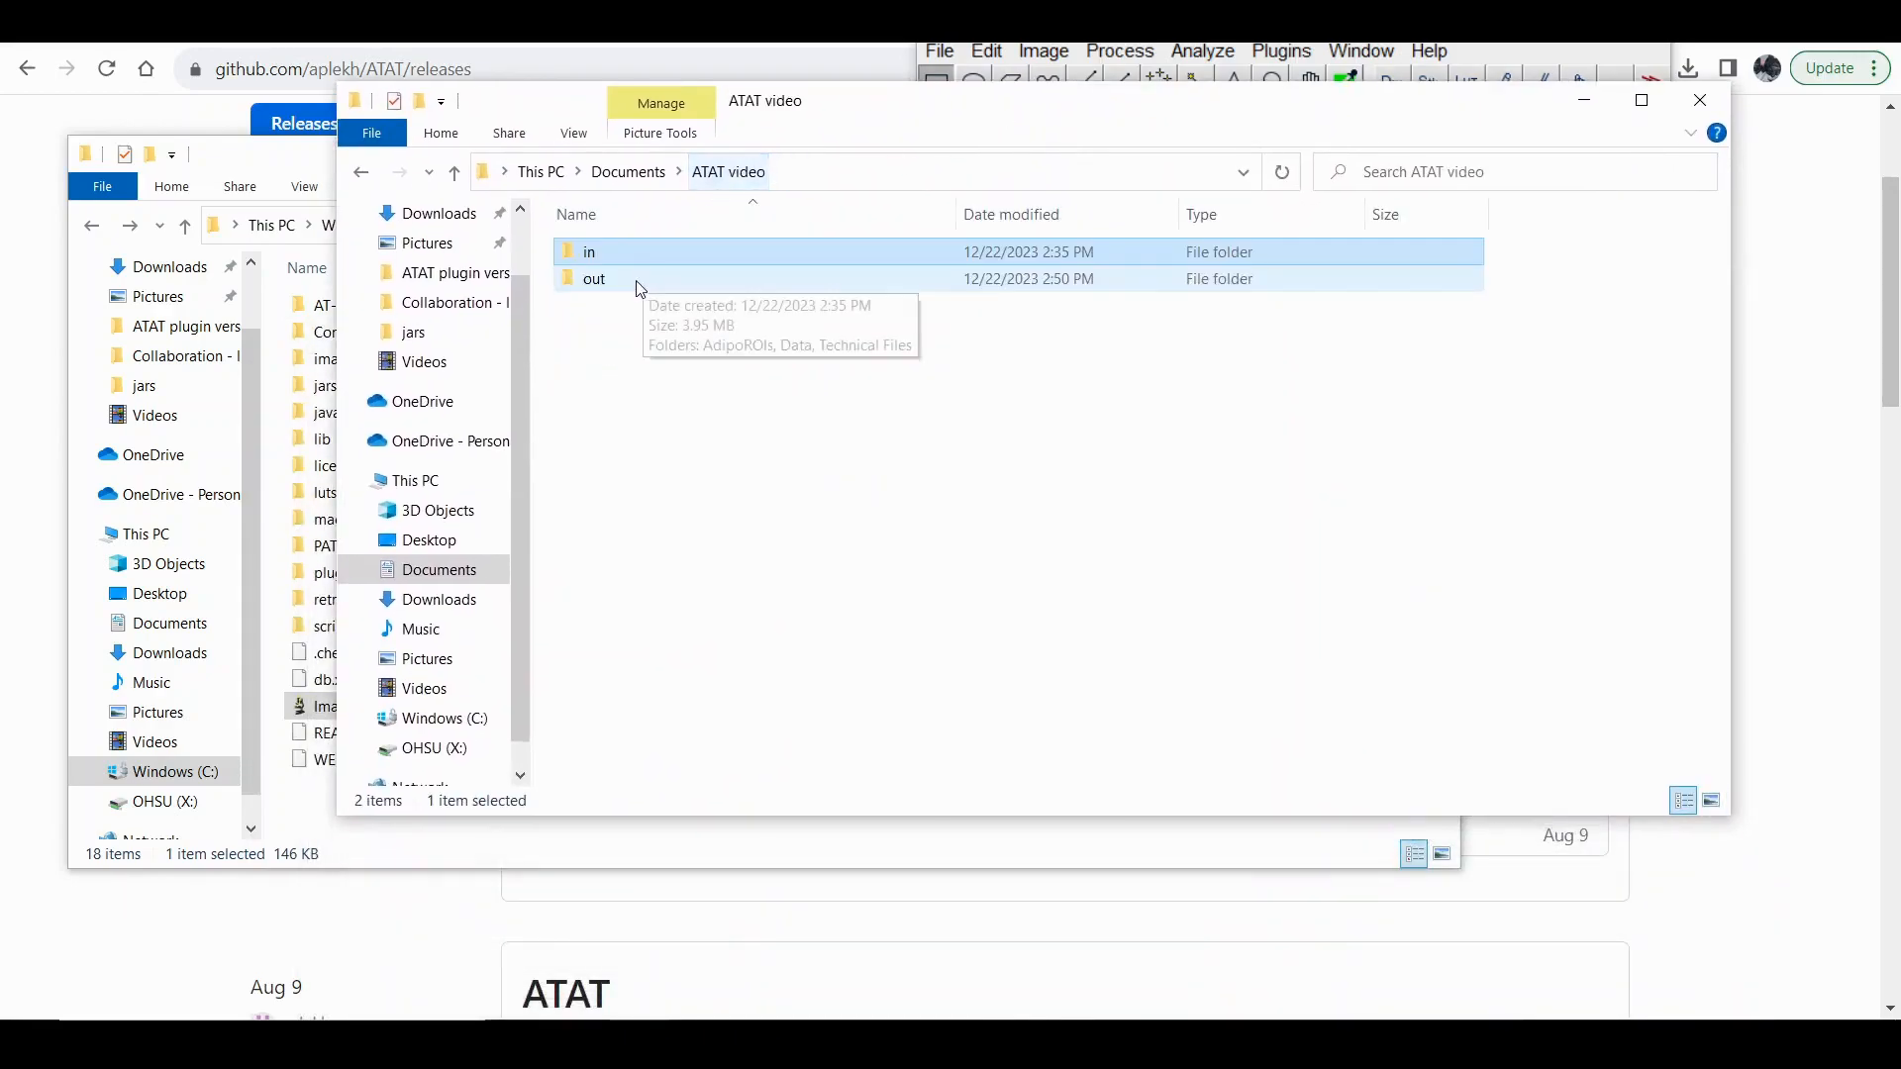
{"action": "double_click", "coordinate": [634, 279]}
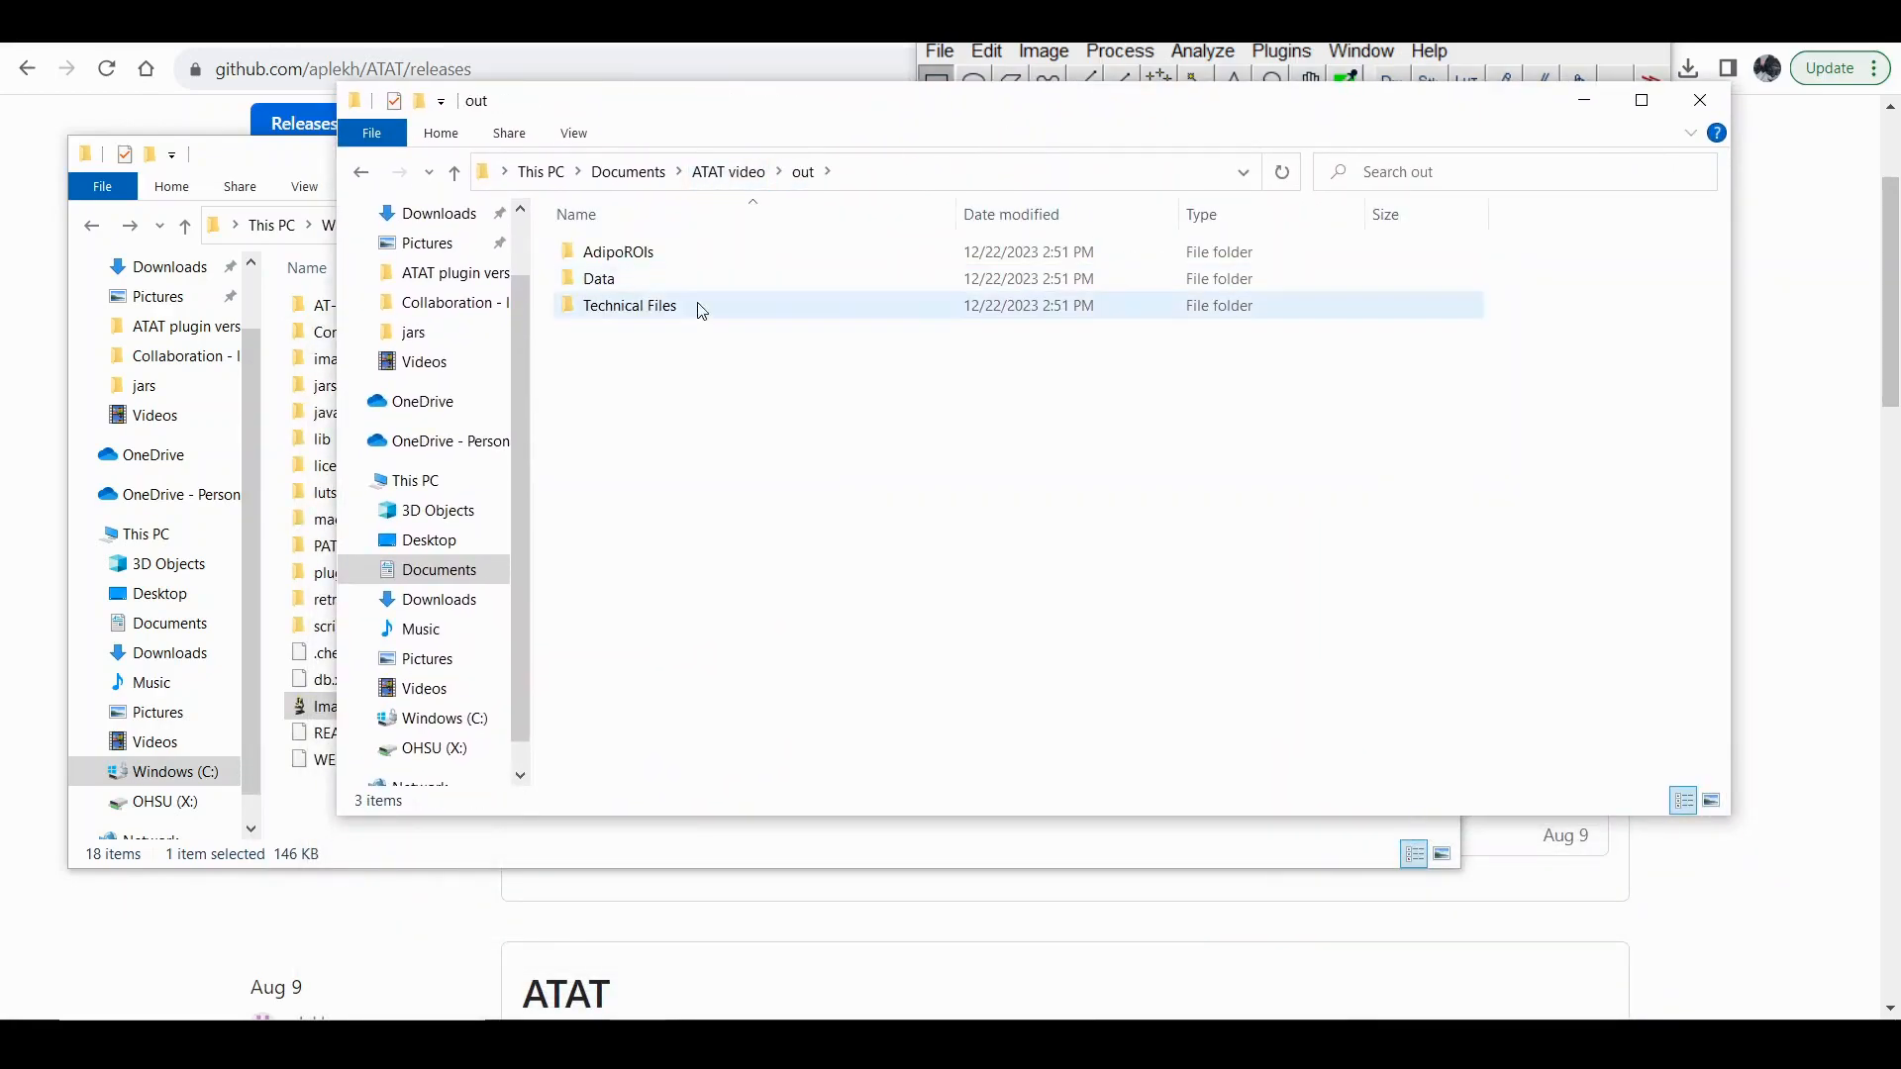
{"action": "double_click", "coordinate": [618, 252]}
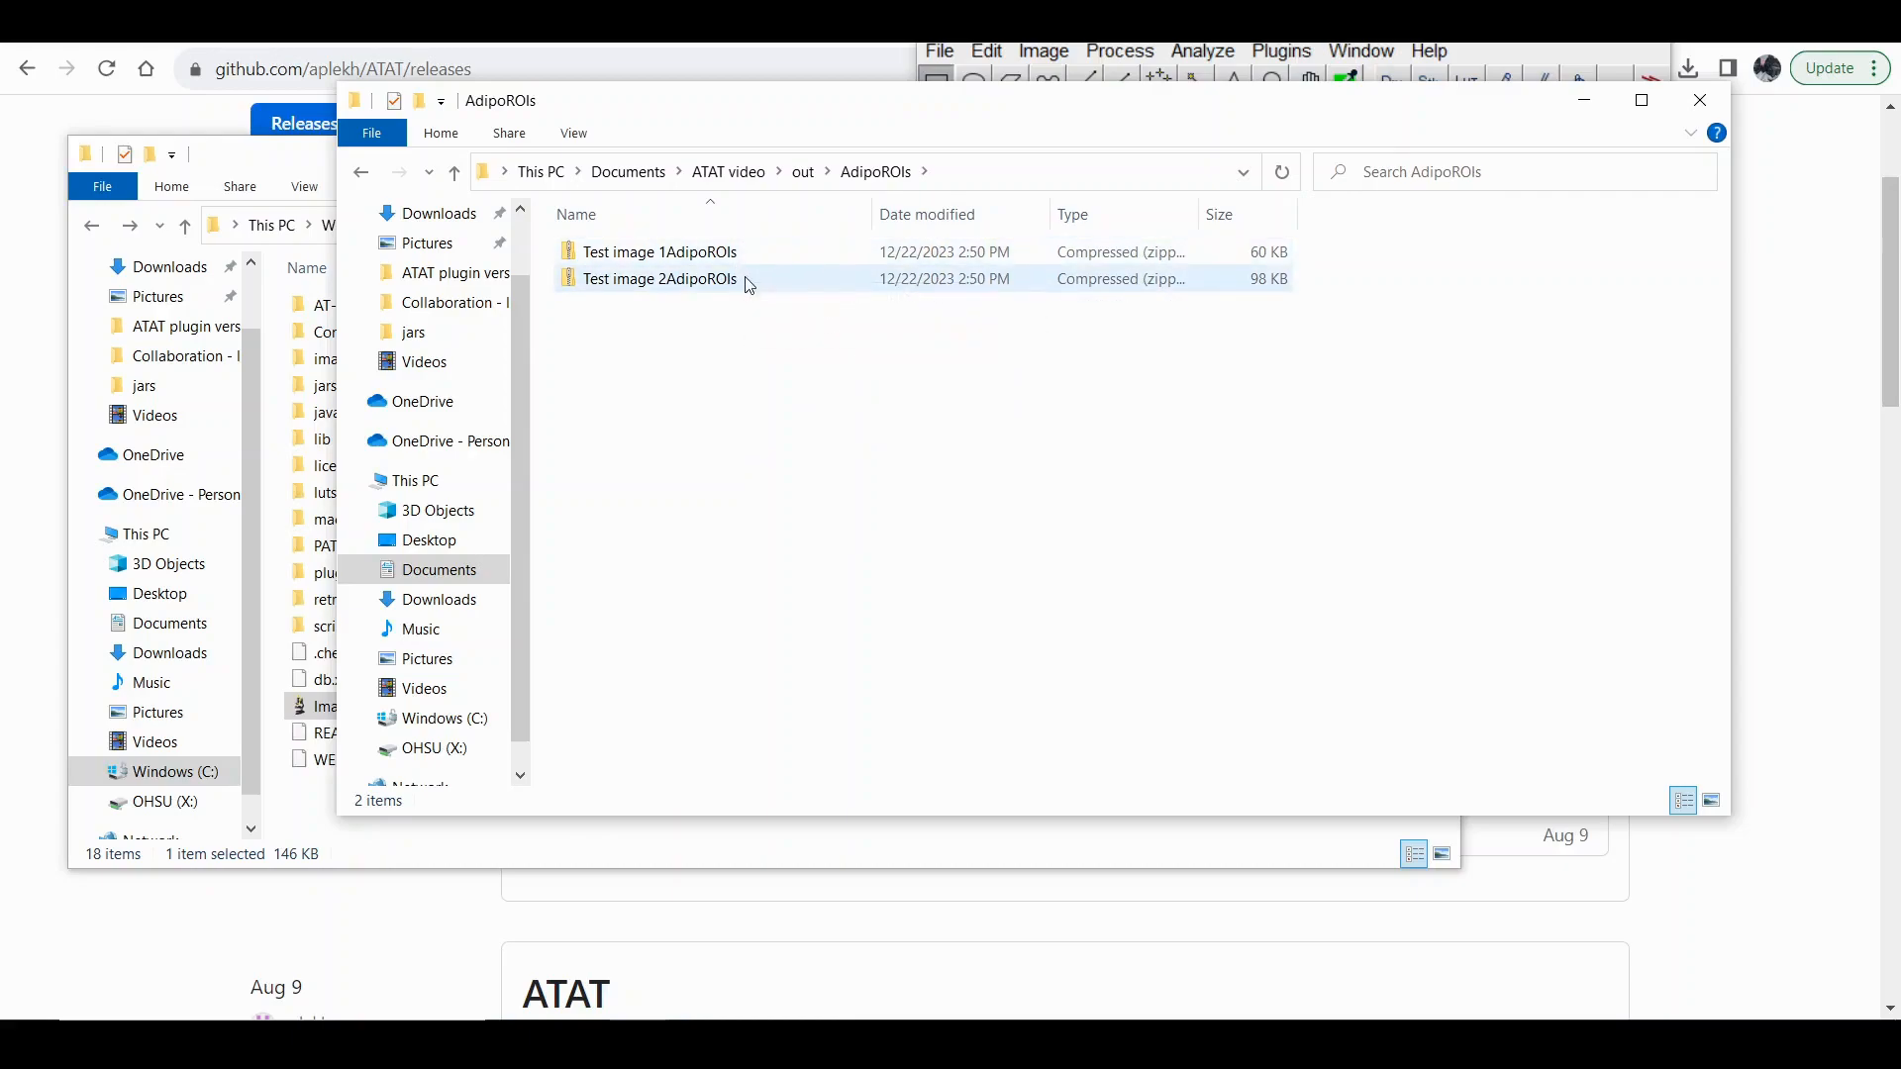
{"action": "left_click", "coordinate": [359, 174]}
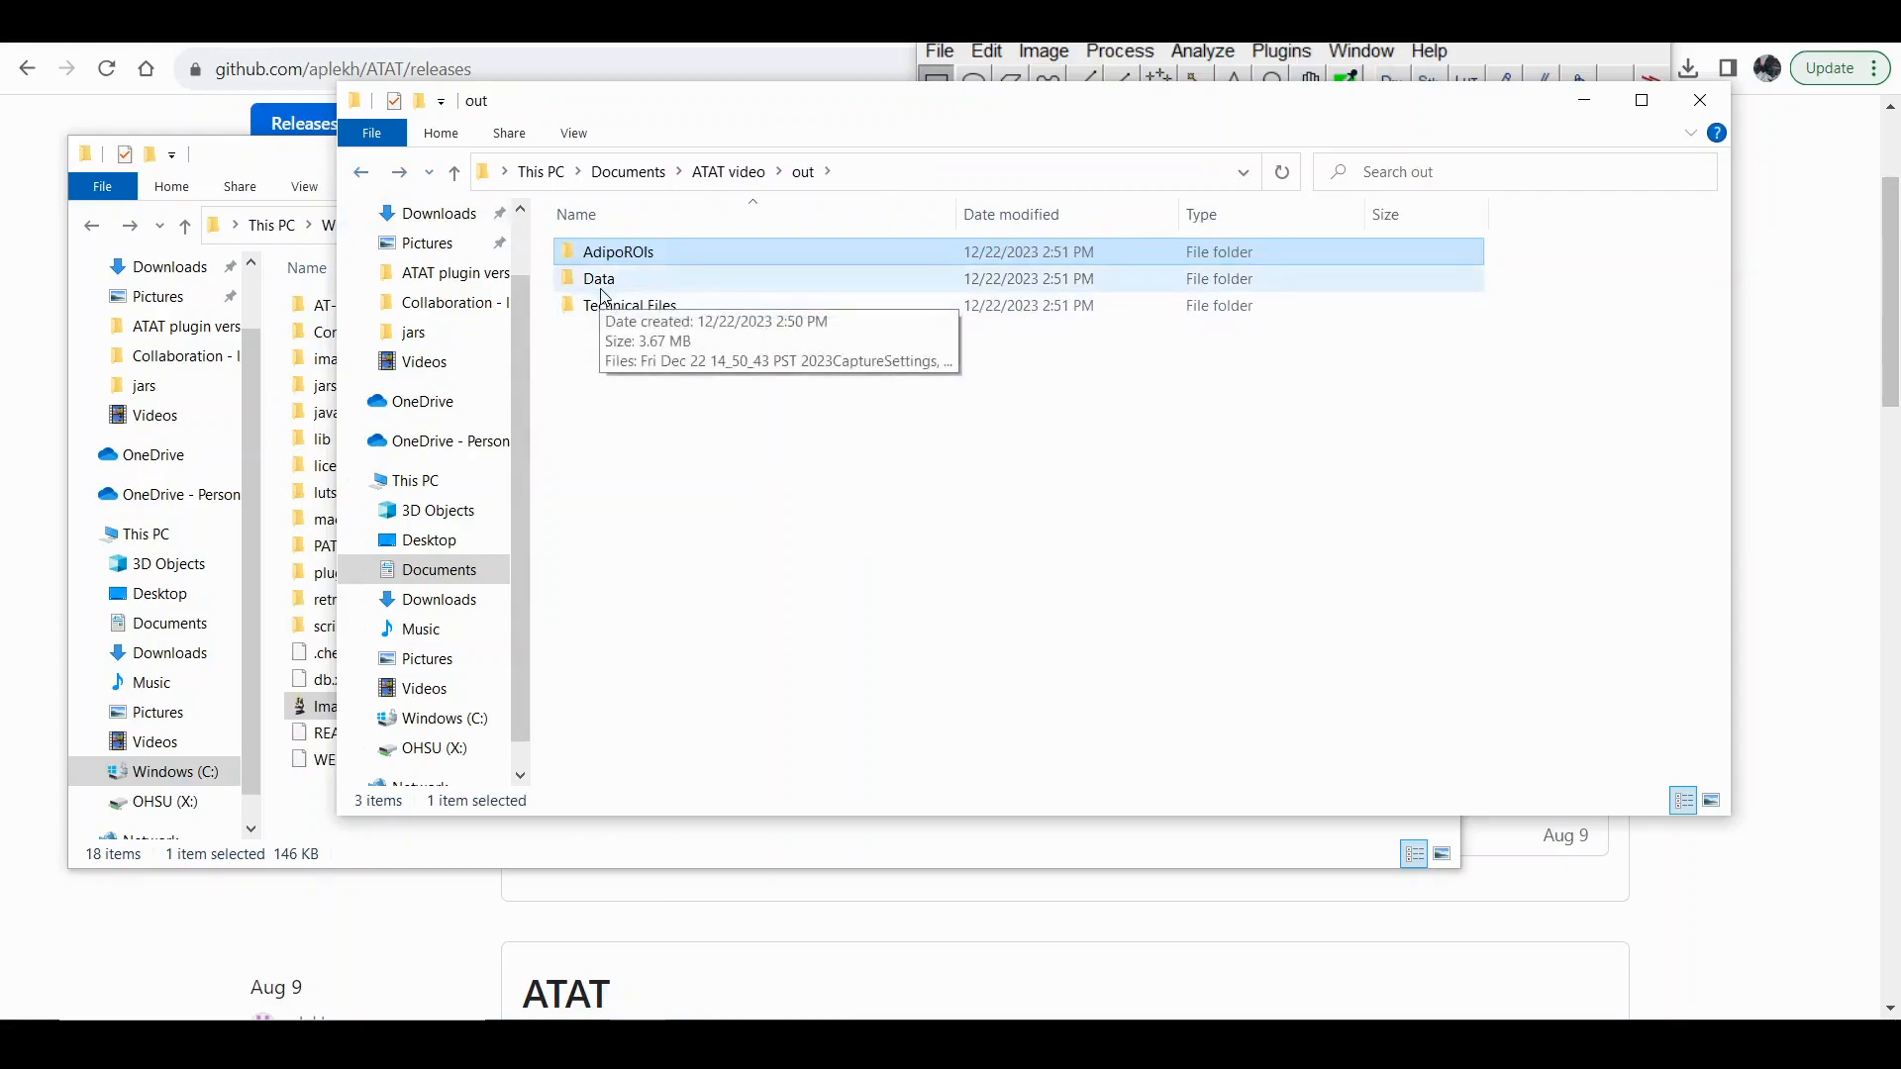
Open the SummarizedResults file from the Data folder and examine the row for Test image 1.5 (NOT WORKING).
{"action": "double_click", "coordinate": [598, 280]}
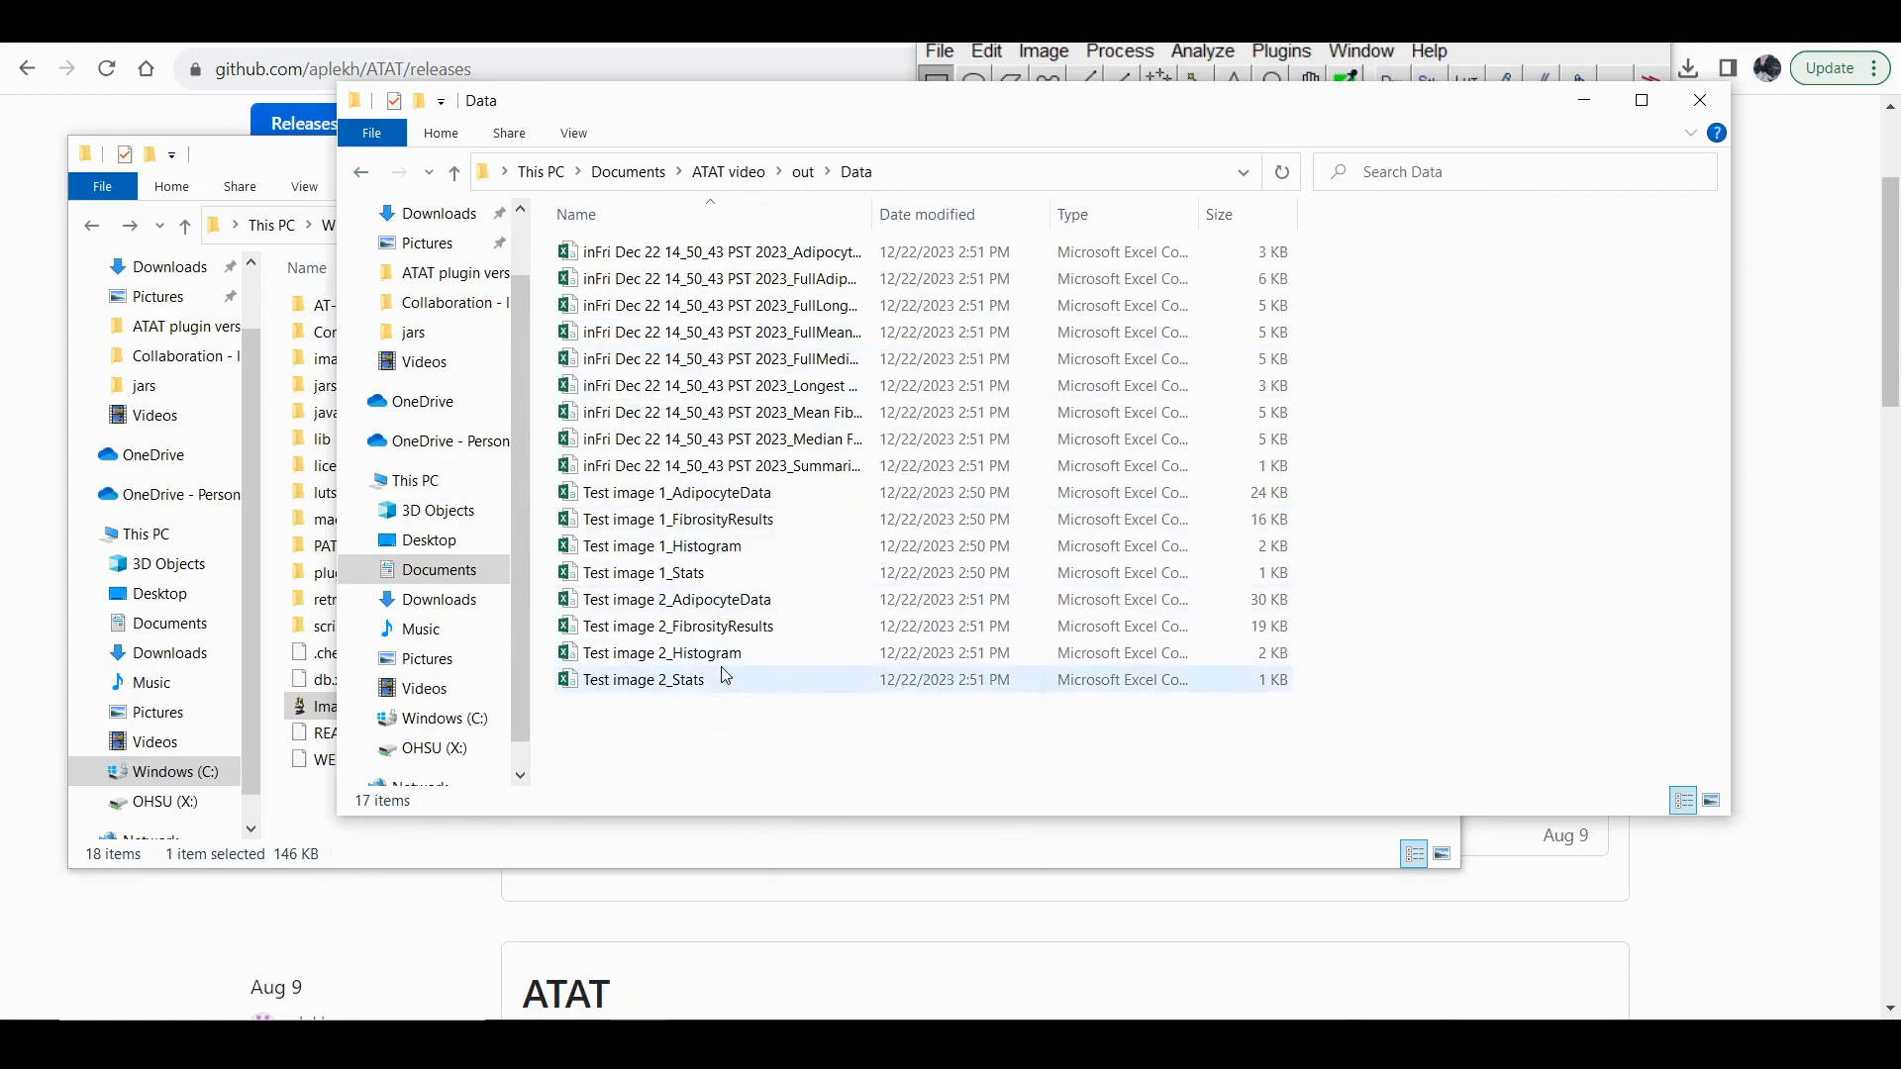
{"action": "left_click", "coordinate": [879, 471]}
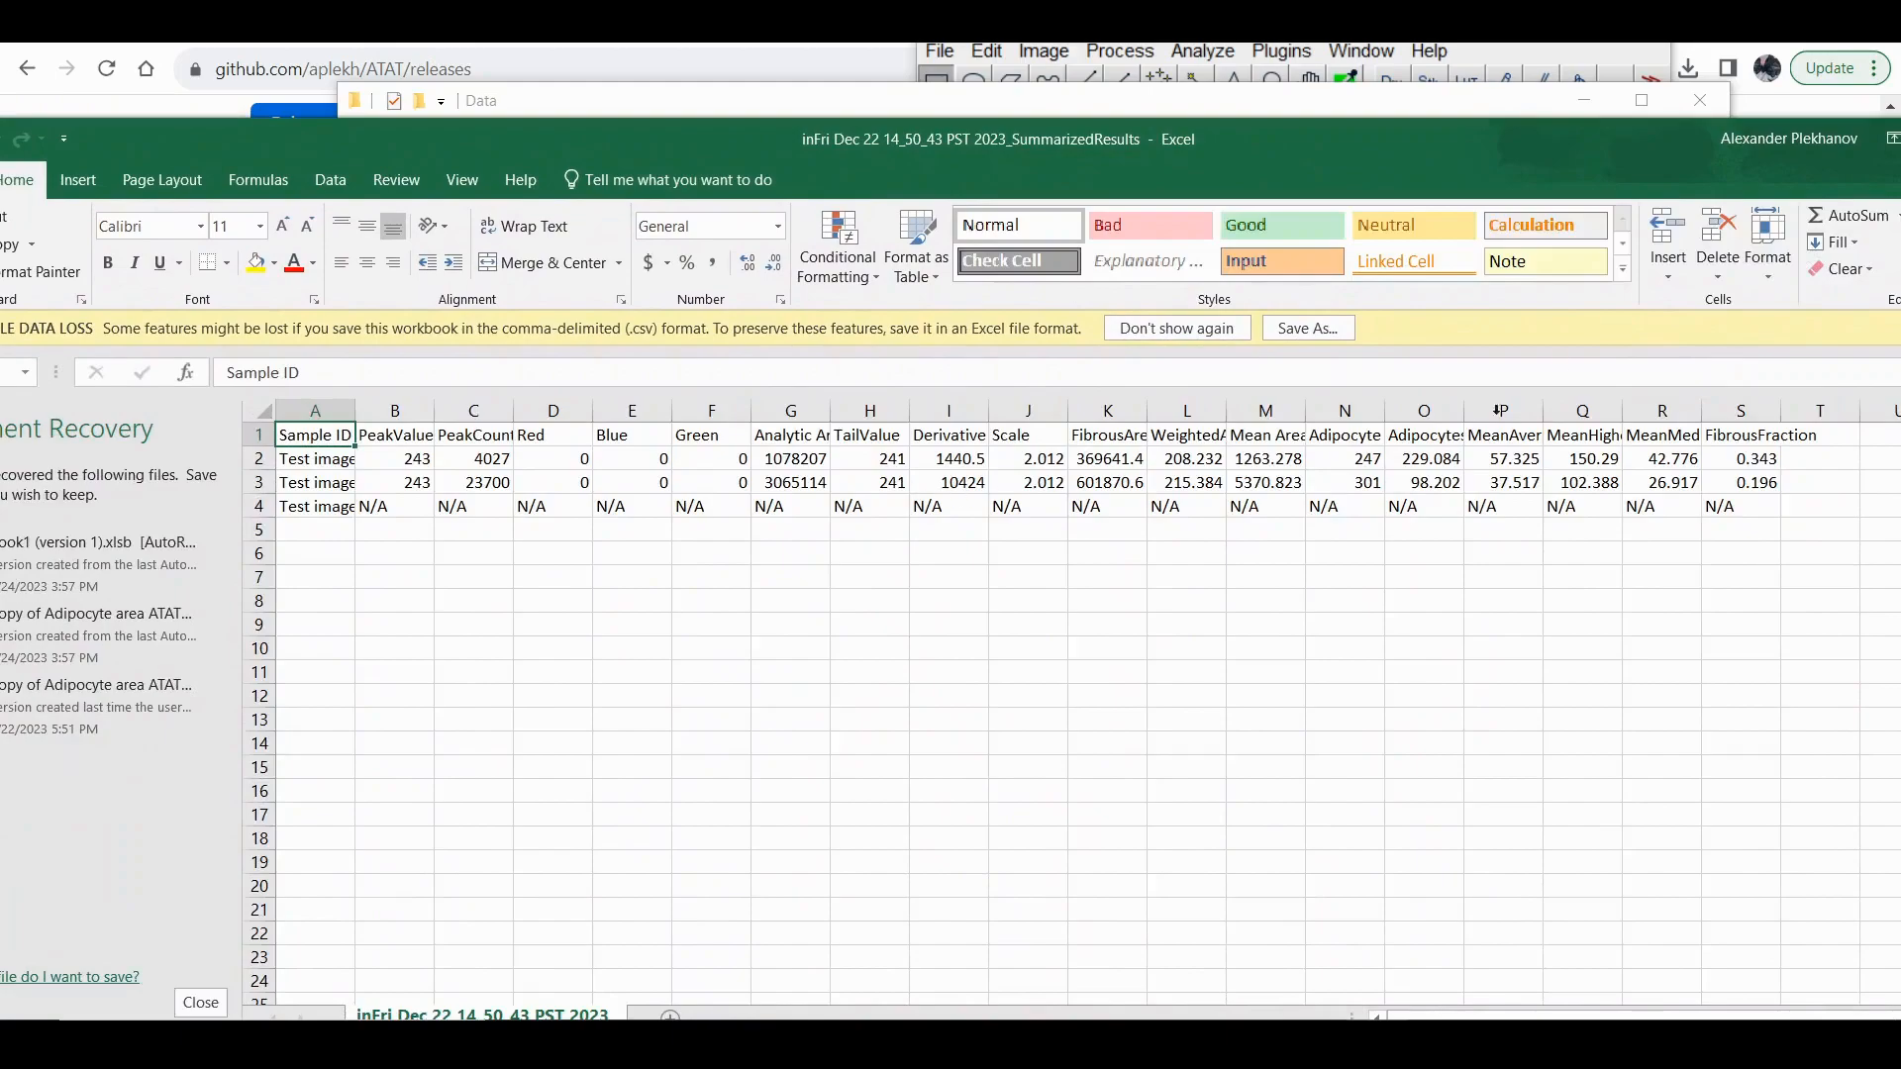
{"action": "left_click_drag", "start_coordinate": [1475, 145], "coordinate": [1285, 137]}
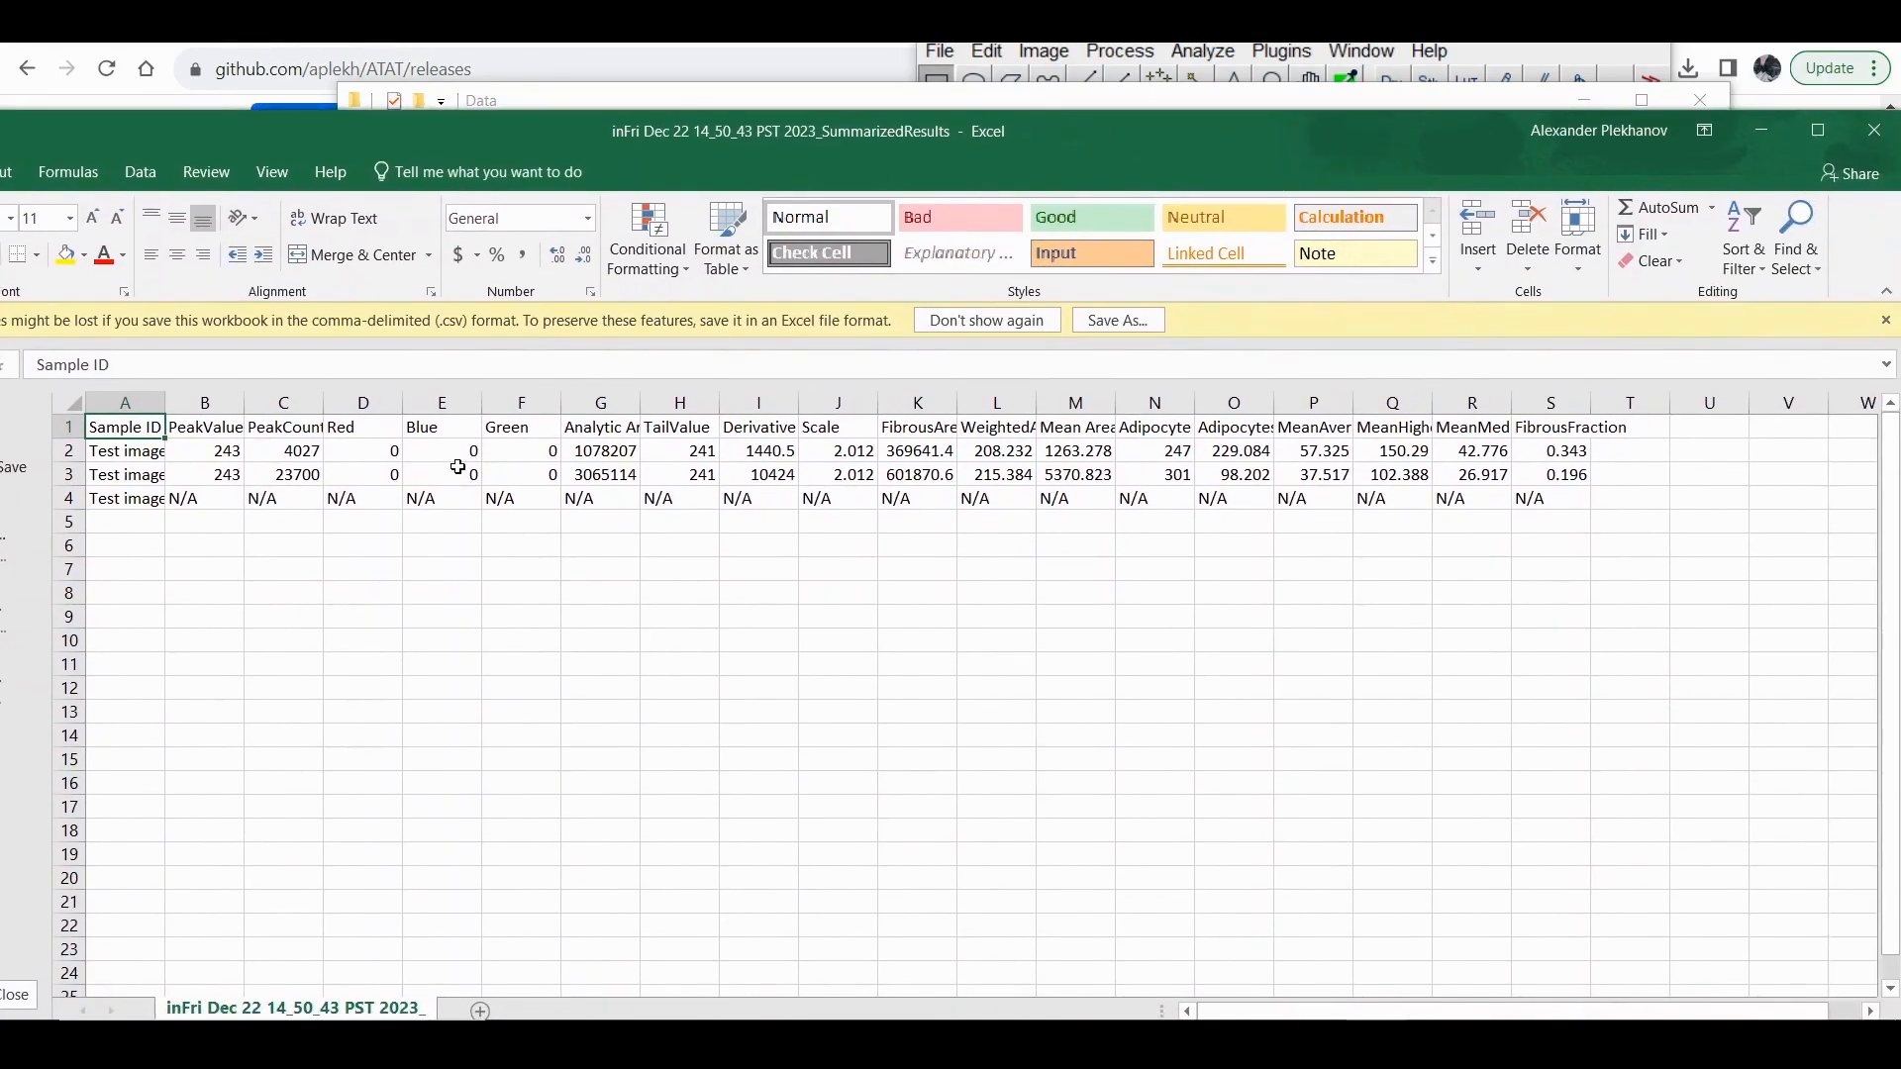
{"action": "left_click_drag", "start_coordinate": [117, 504], "coordinate": [1553, 504]}
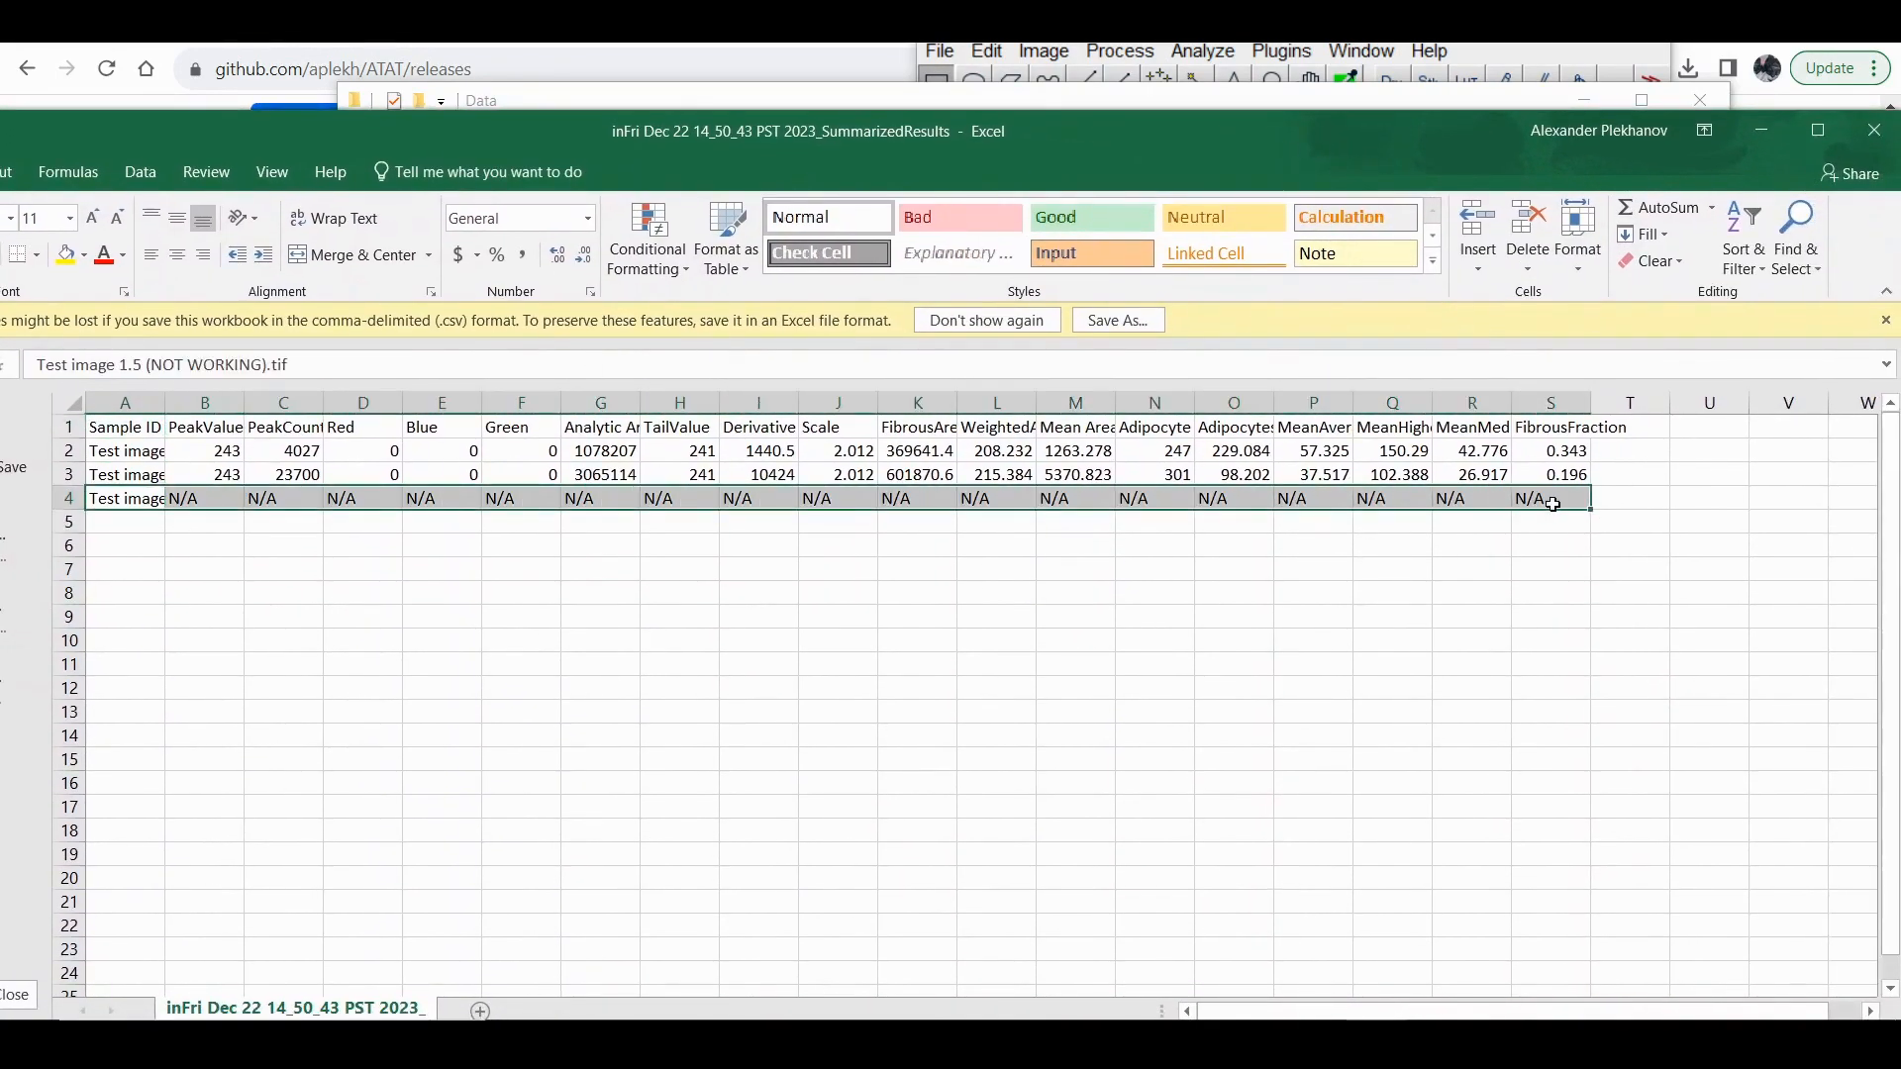
{"action": "left_click", "coordinate": [1167, 507]}
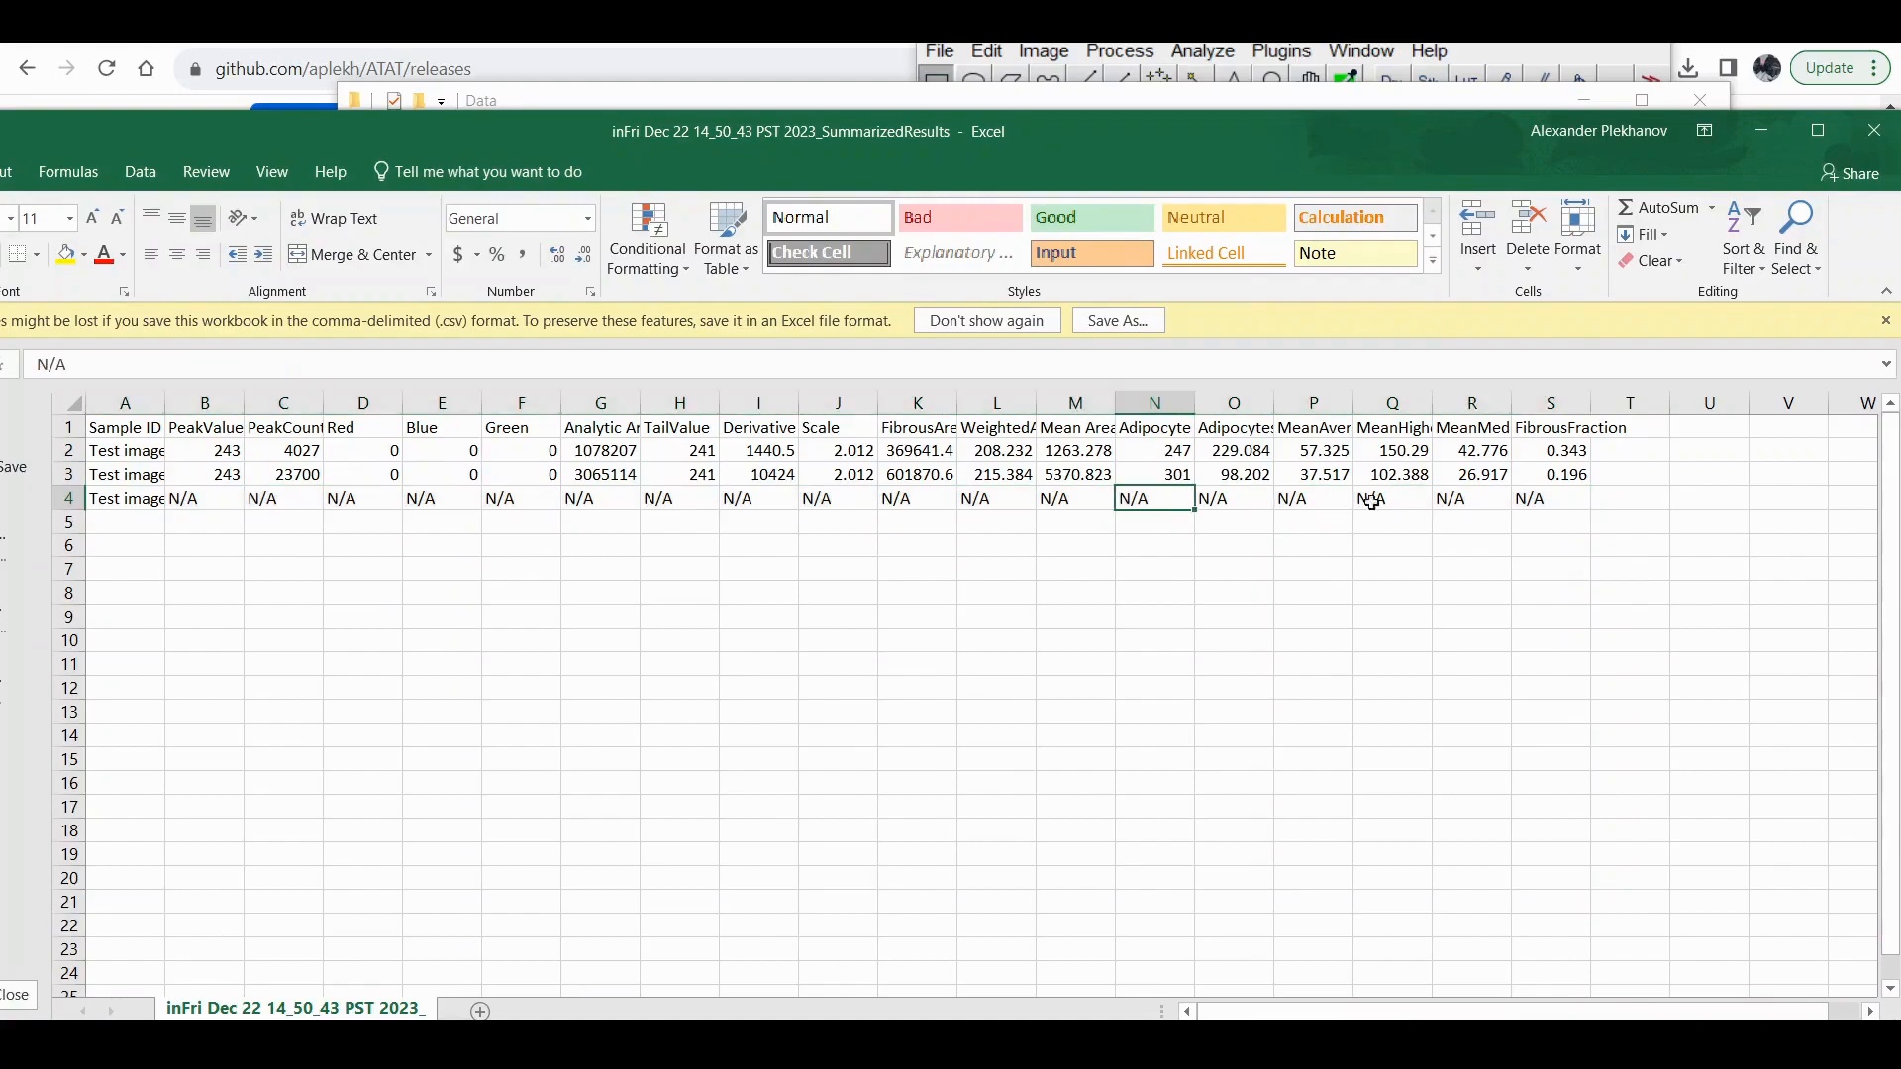
Close the SummarizedResults workbook, choosing to view the recovered files later.
{"action": "left_click", "coordinate": [1874, 130]}
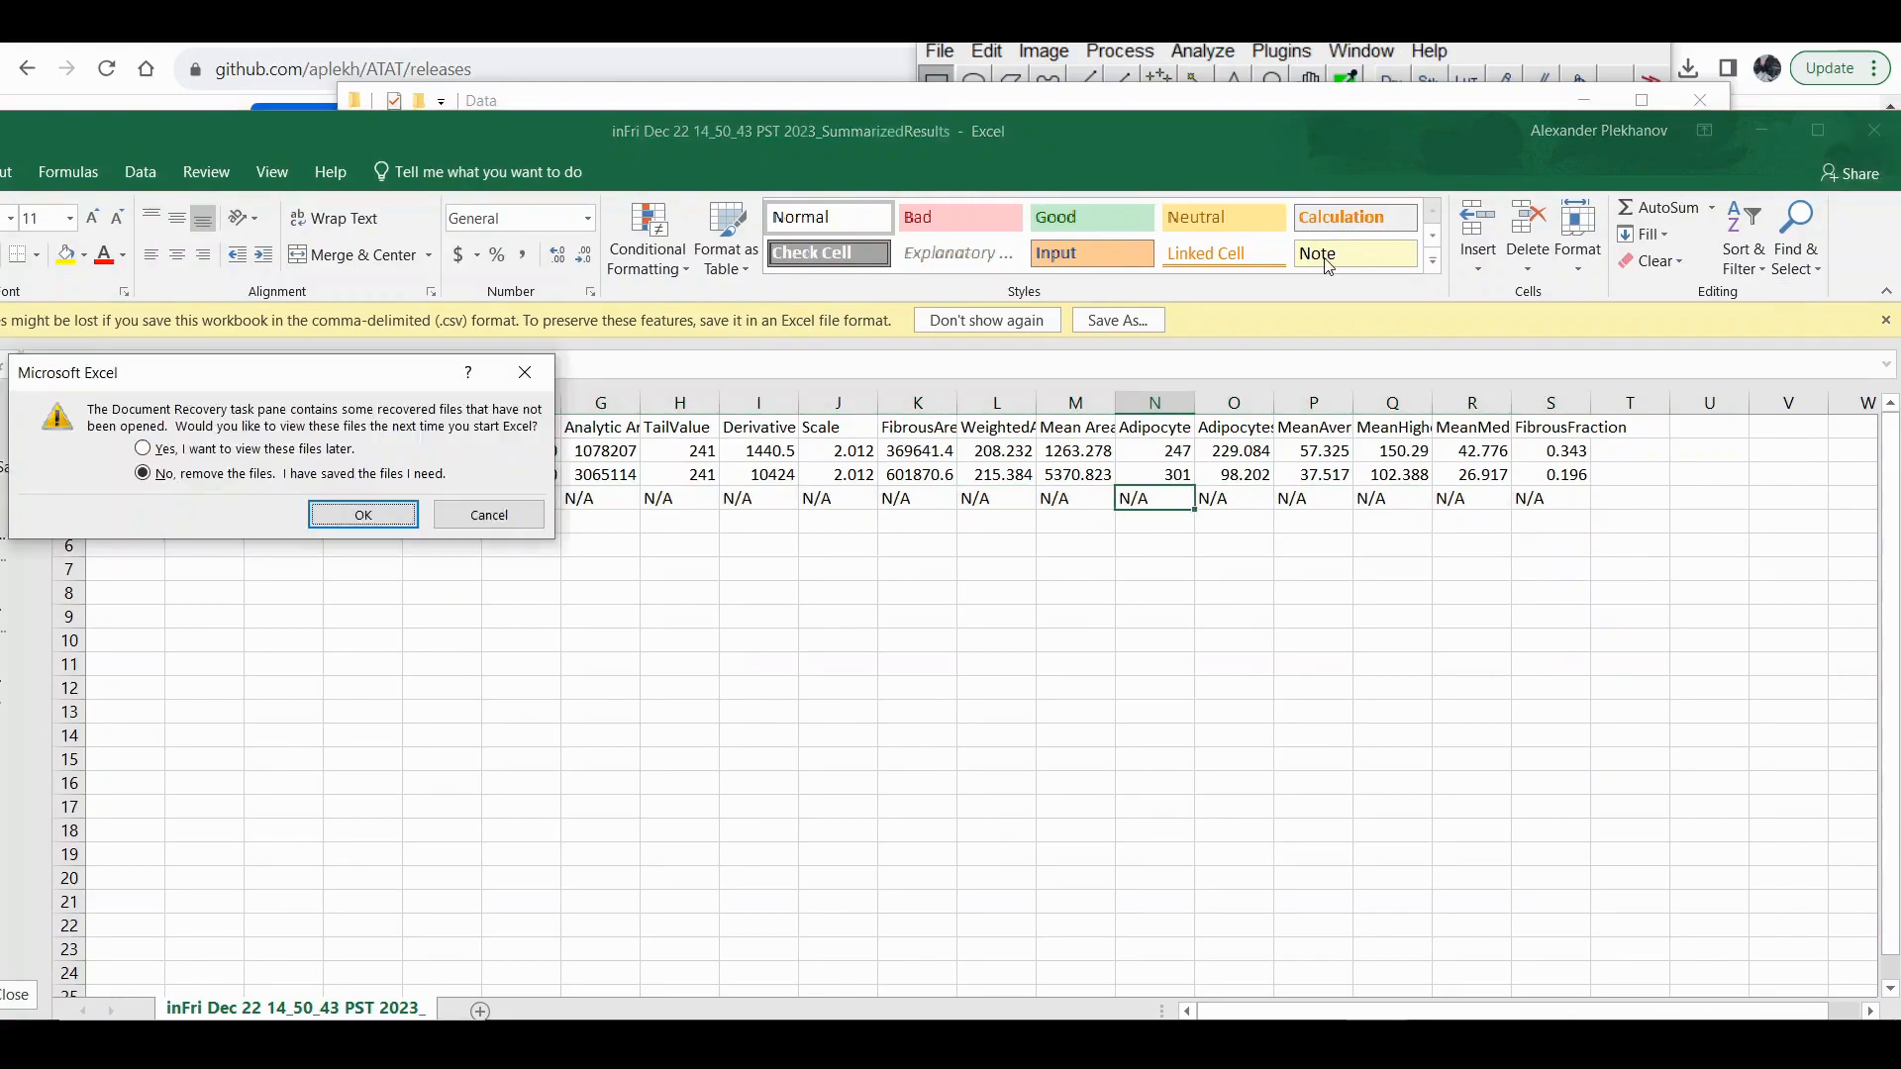
{"action": "left_click", "coordinate": [277, 450]}
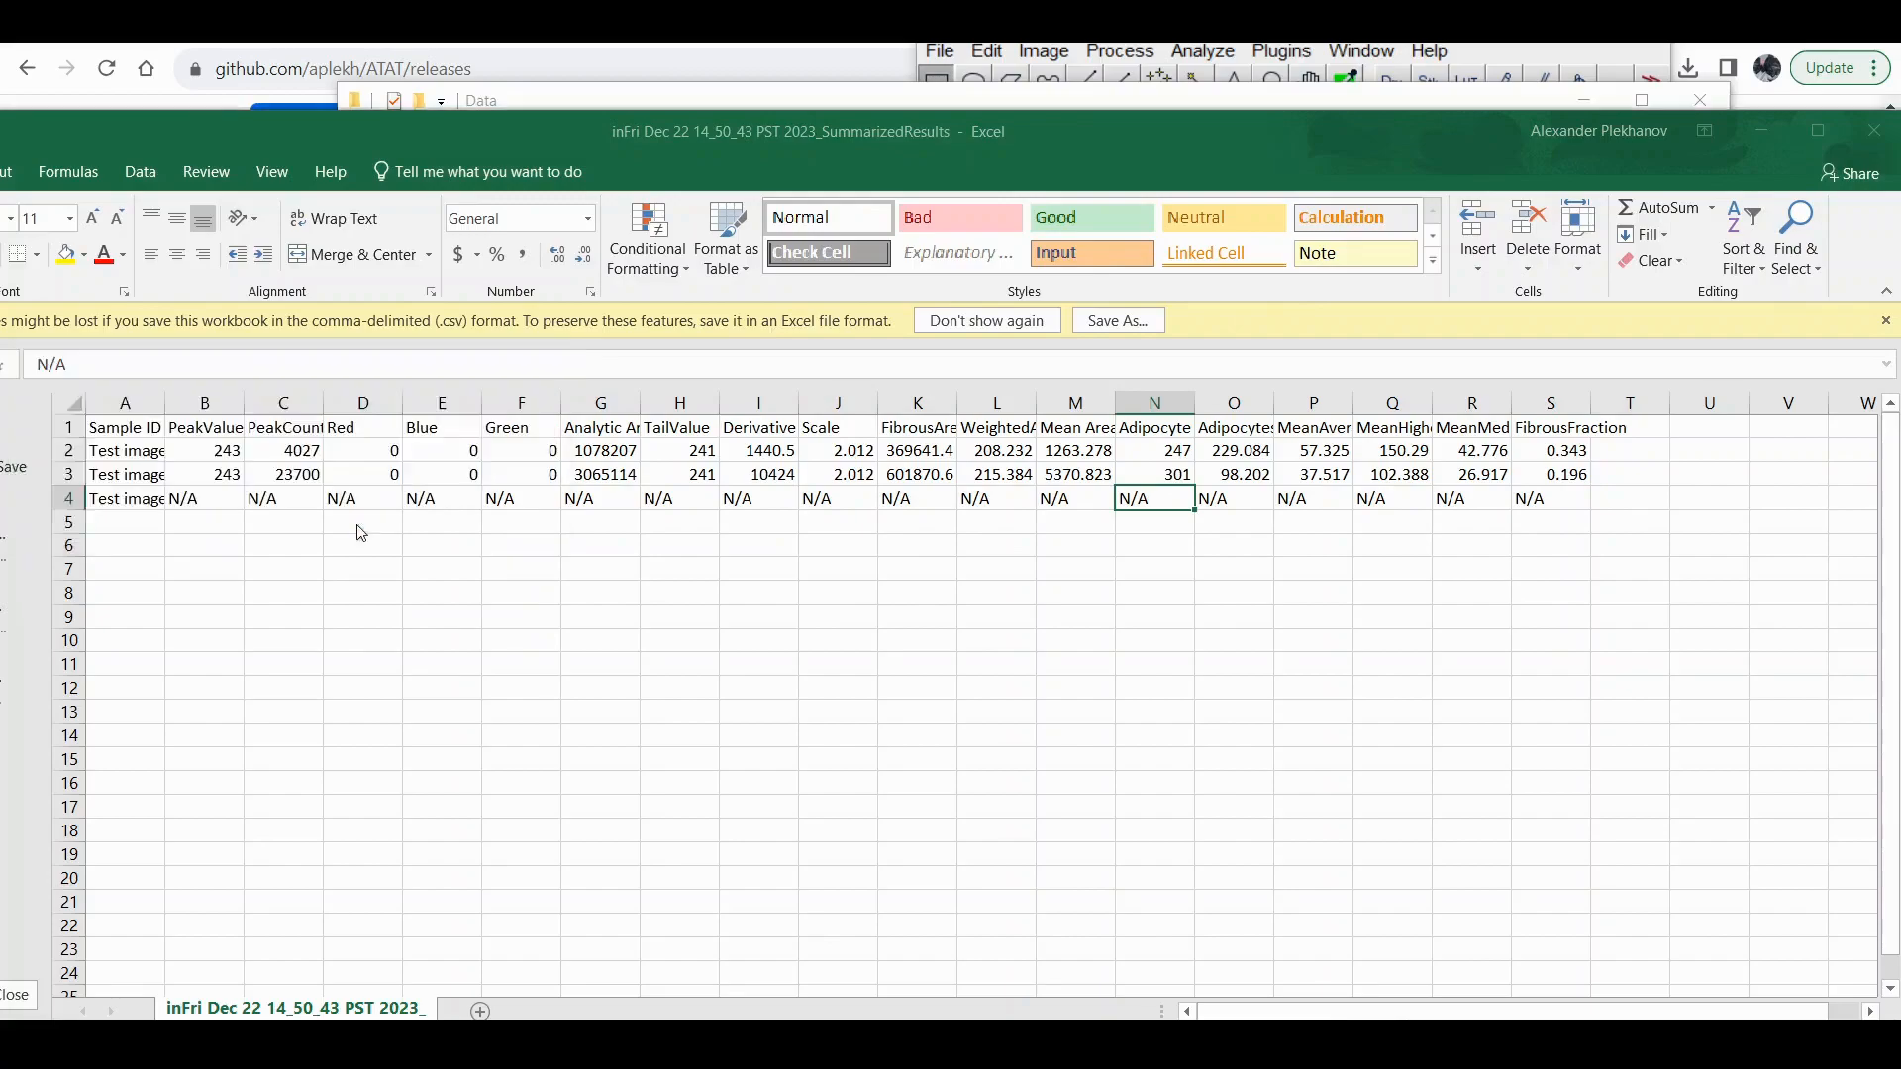
{"action": "left_click", "coordinate": [363, 514]}
Open the Technical Files folder in out, view Test image 1_Mask in ImageJ, and close the image.
{"action": "left_click", "coordinate": [803, 172]}
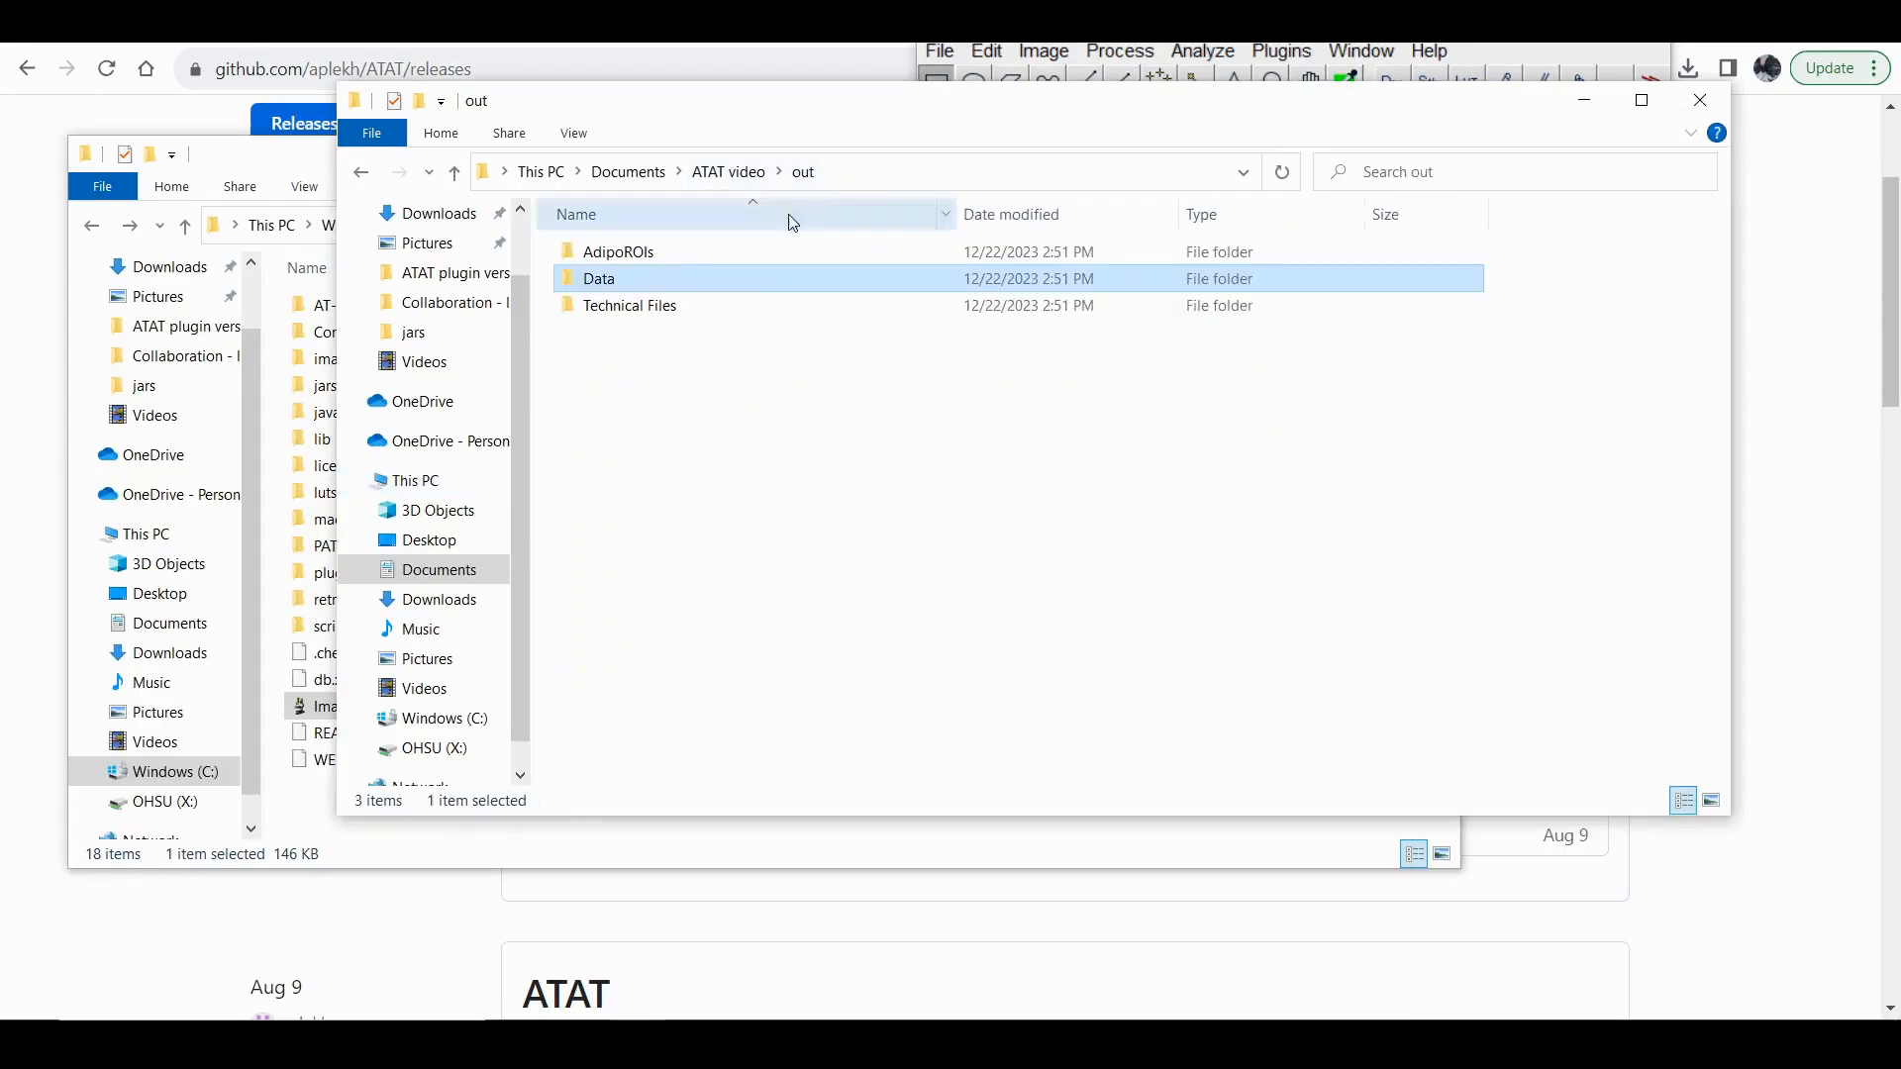
{"action": "double_click", "coordinate": [659, 307]}
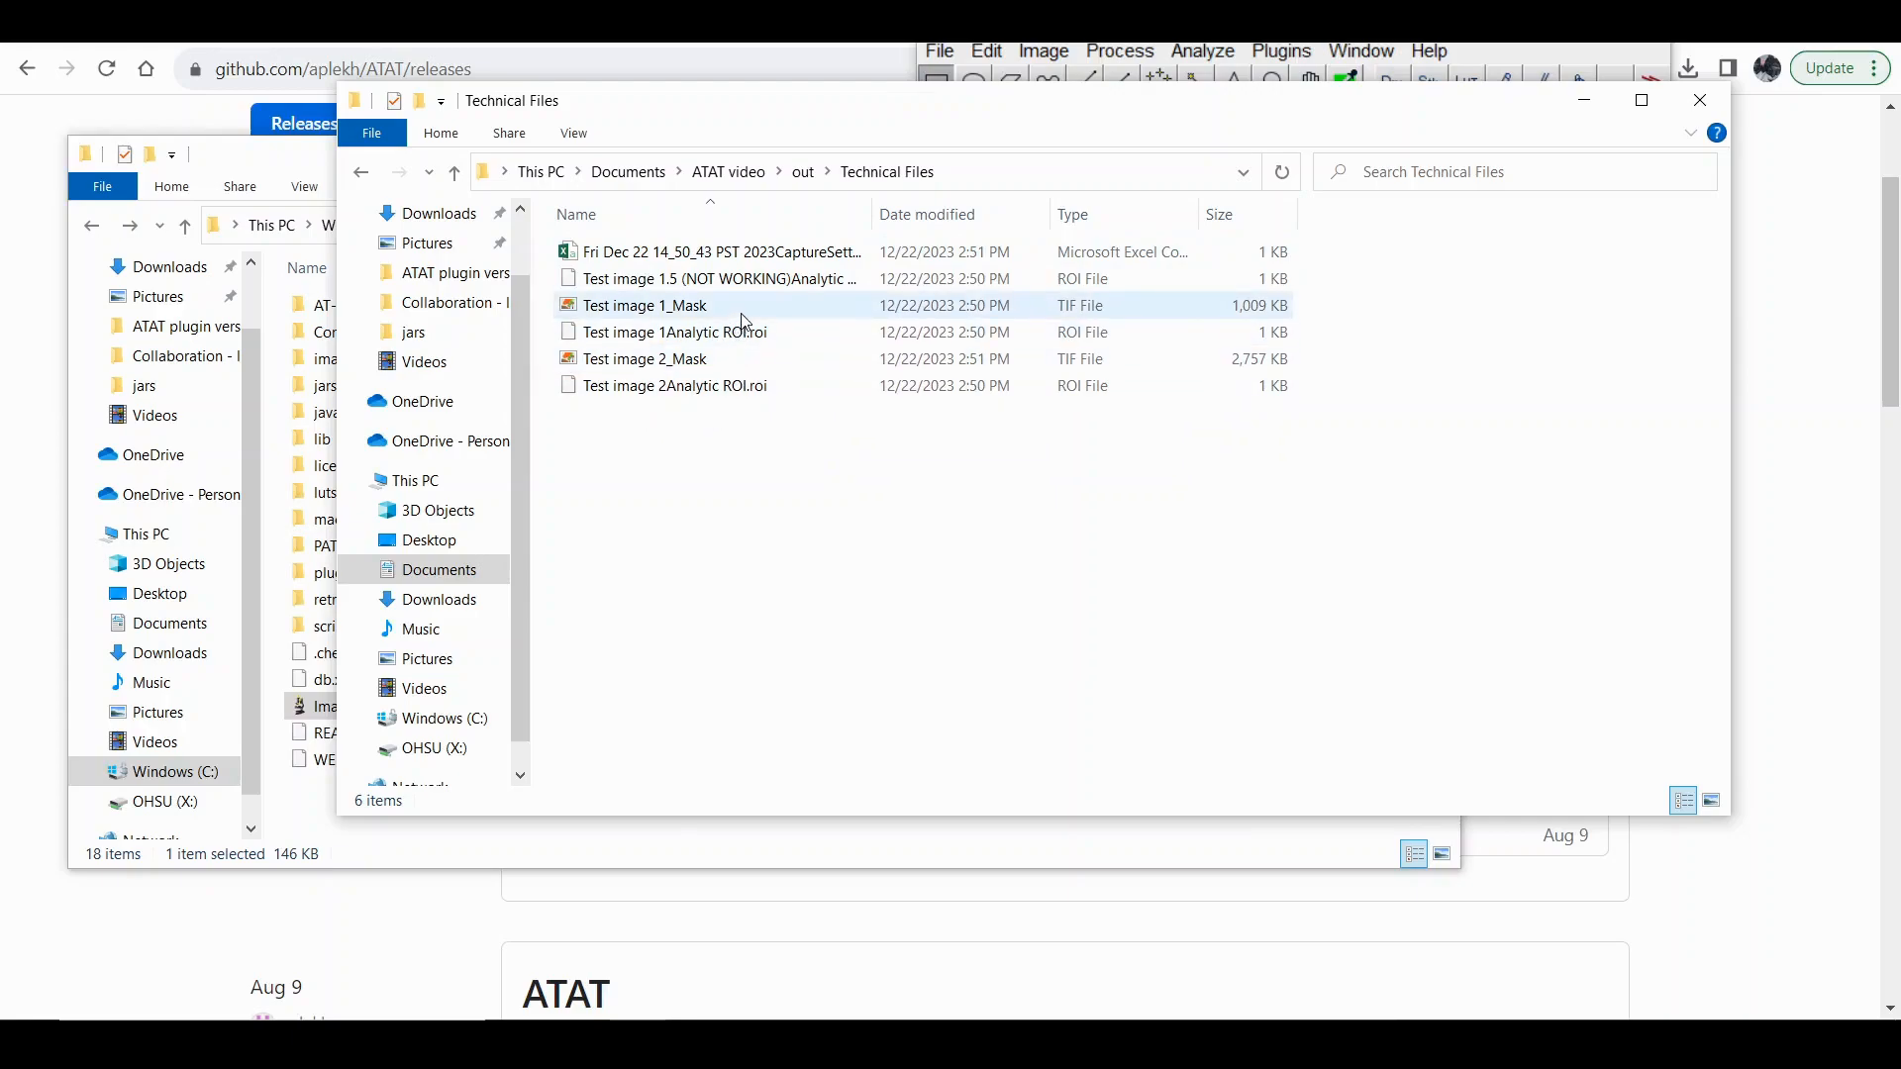
{"action": "left_click", "coordinate": [838, 320]}
{"action": "left_click_drag", "start_coordinate": [779, 315], "coordinate": [1067, 49]}
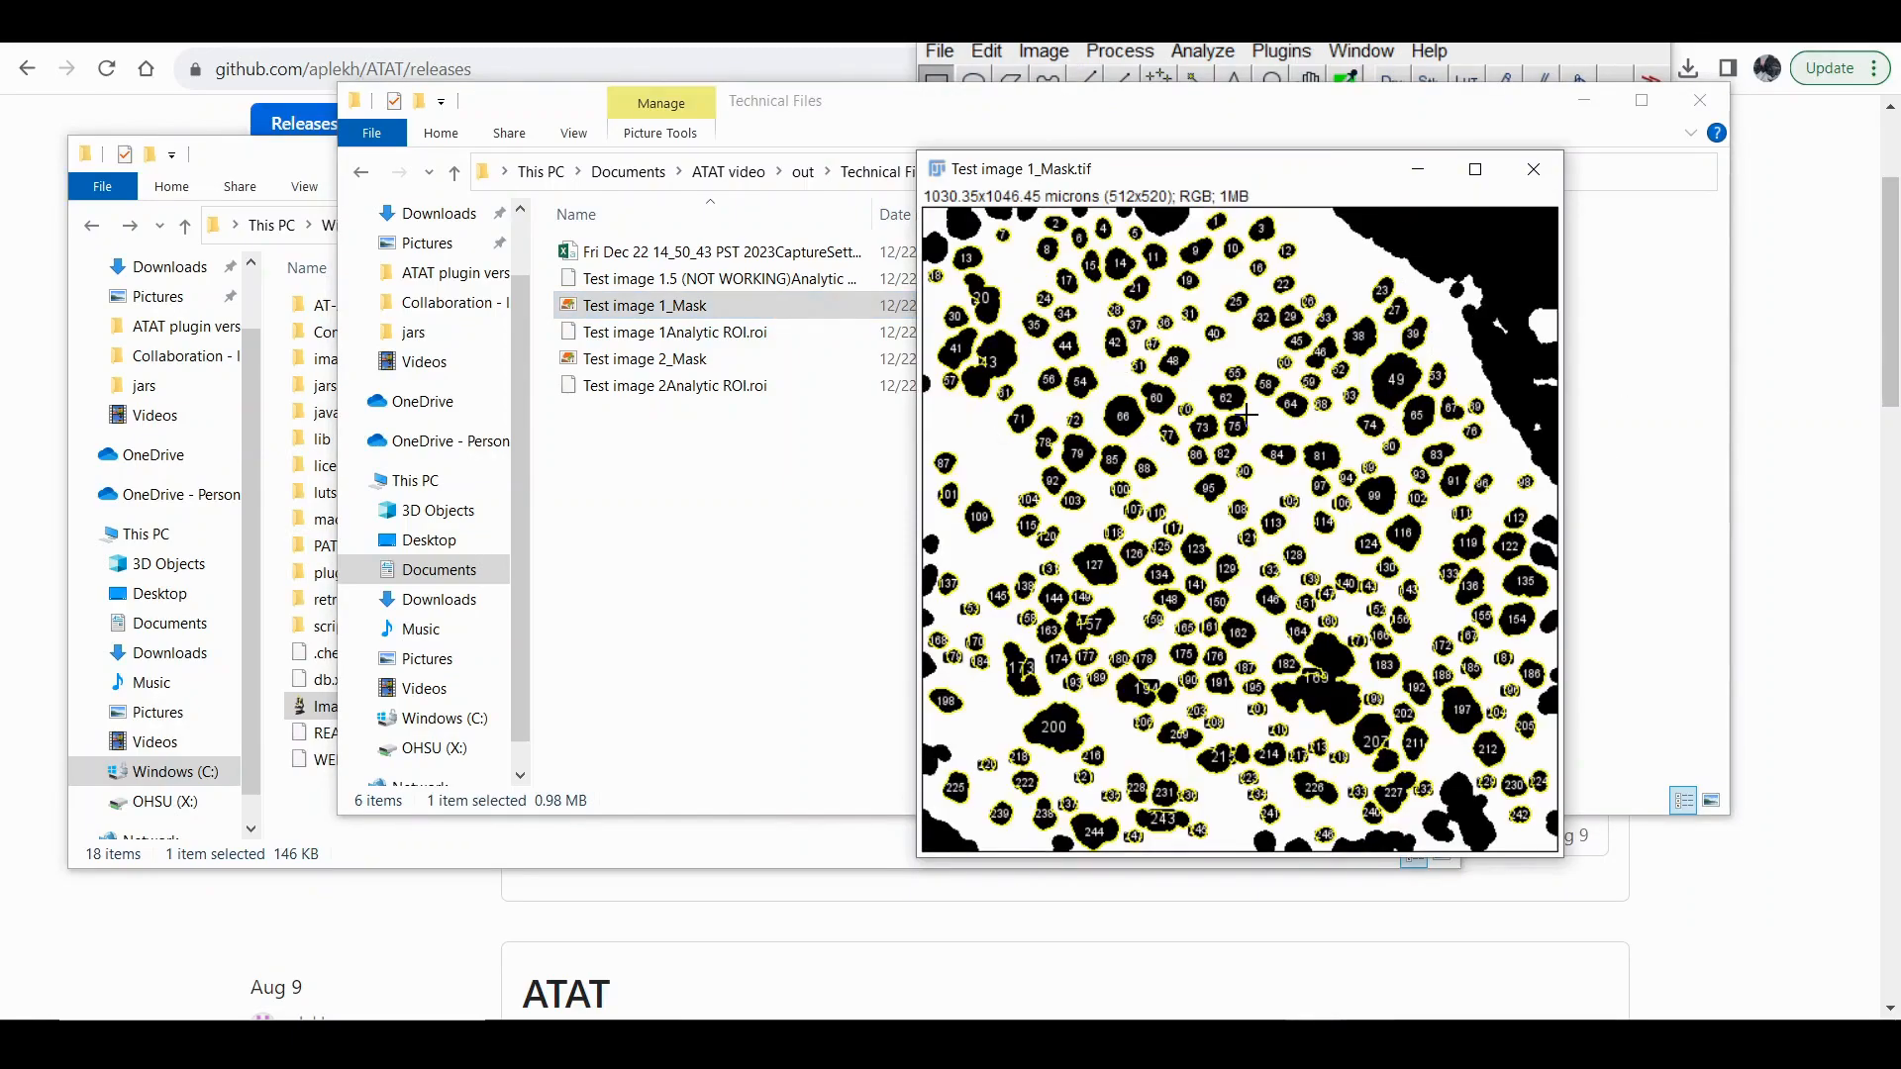
{"action": "left_click", "coordinate": [1533, 170]}
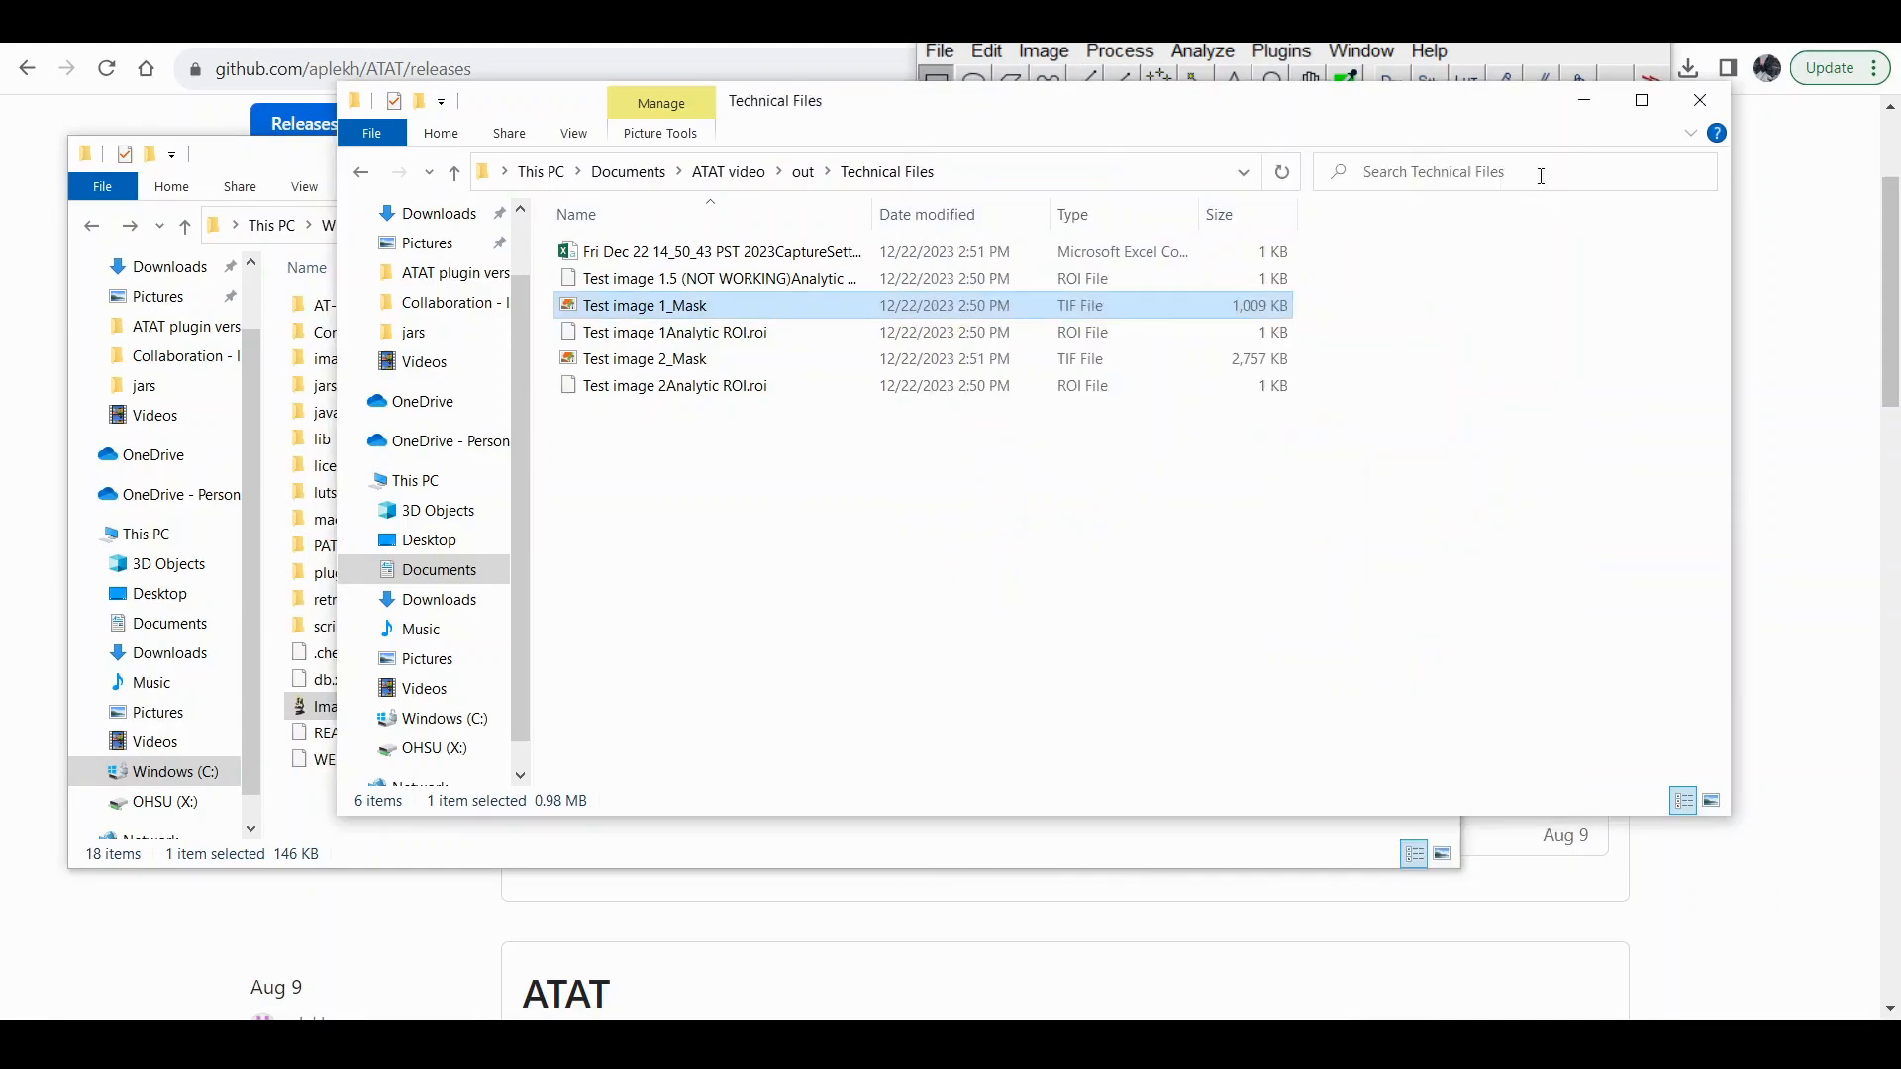
Permanently delete the AdipoROIs, Data and Technical Files folders from ATAT video's out folder.
{"action": "left_click", "coordinate": [807, 174]}
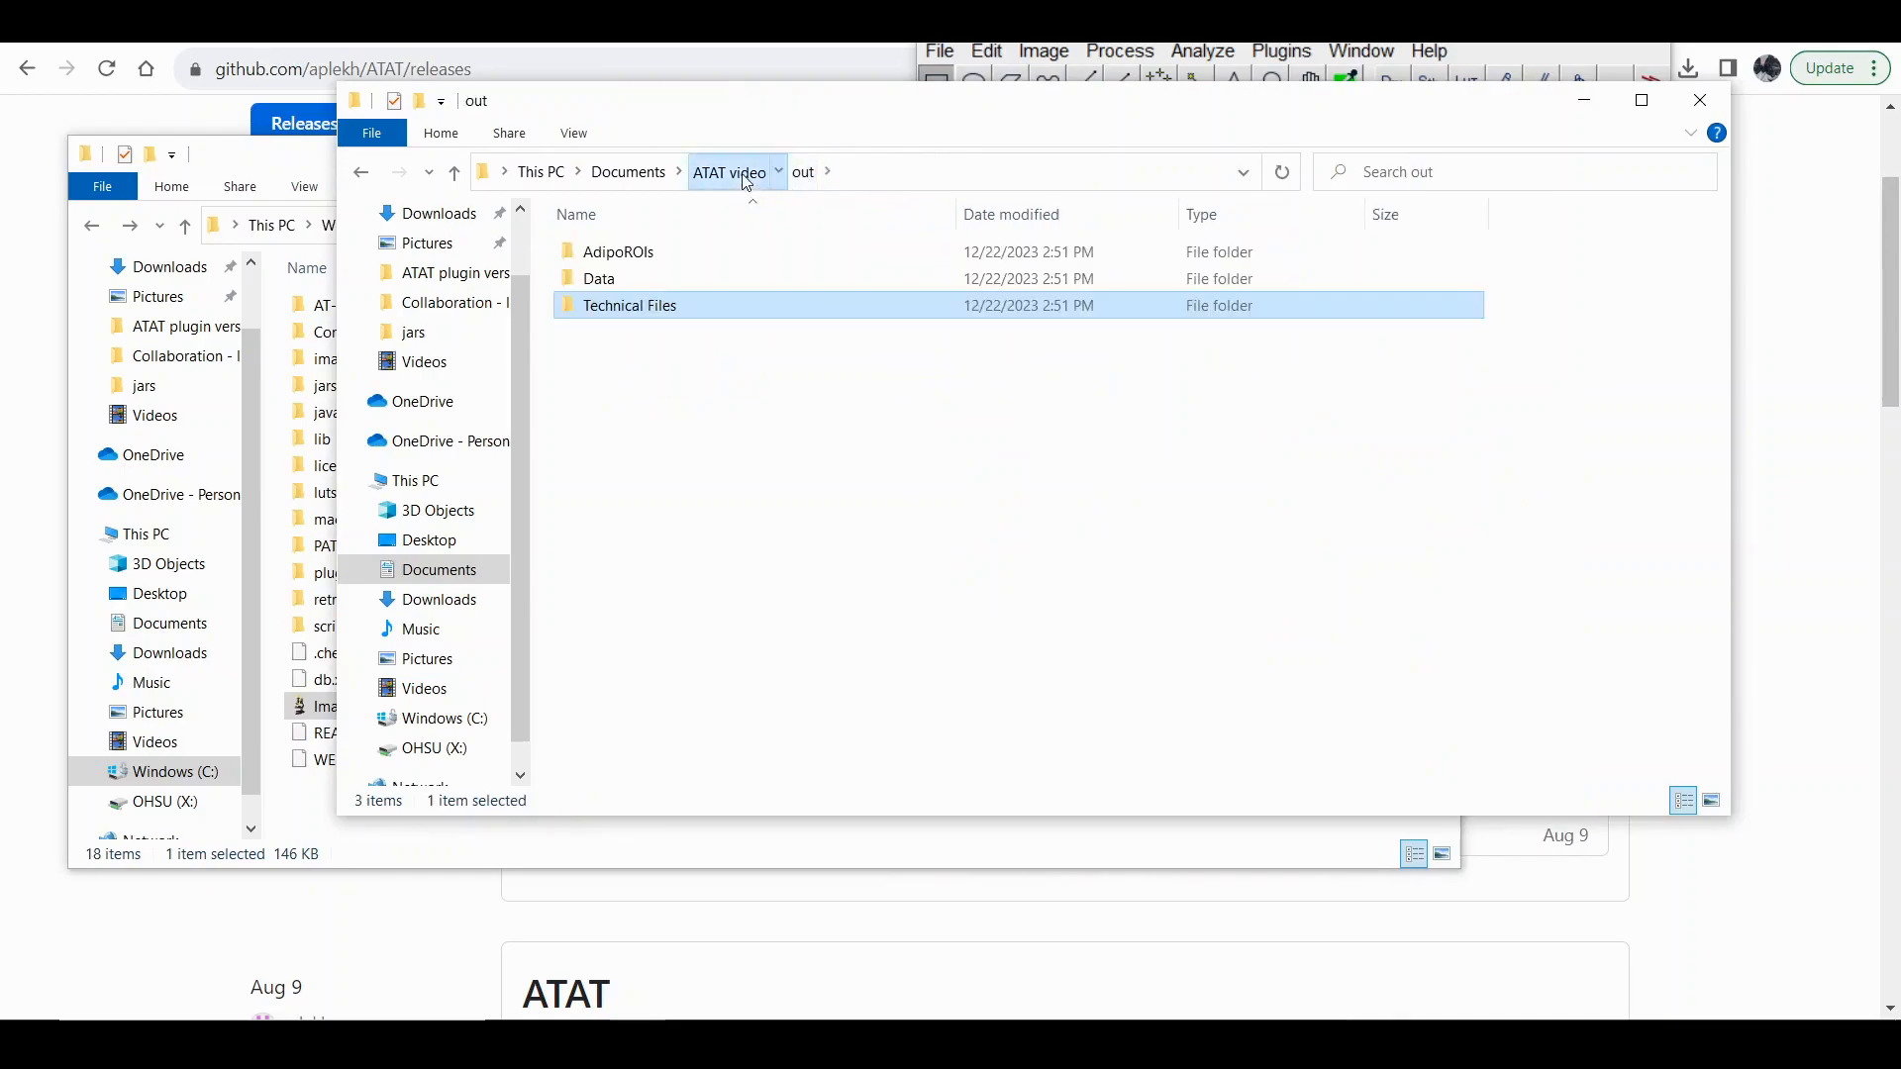
{"action": "left_click", "coordinate": [731, 174]}
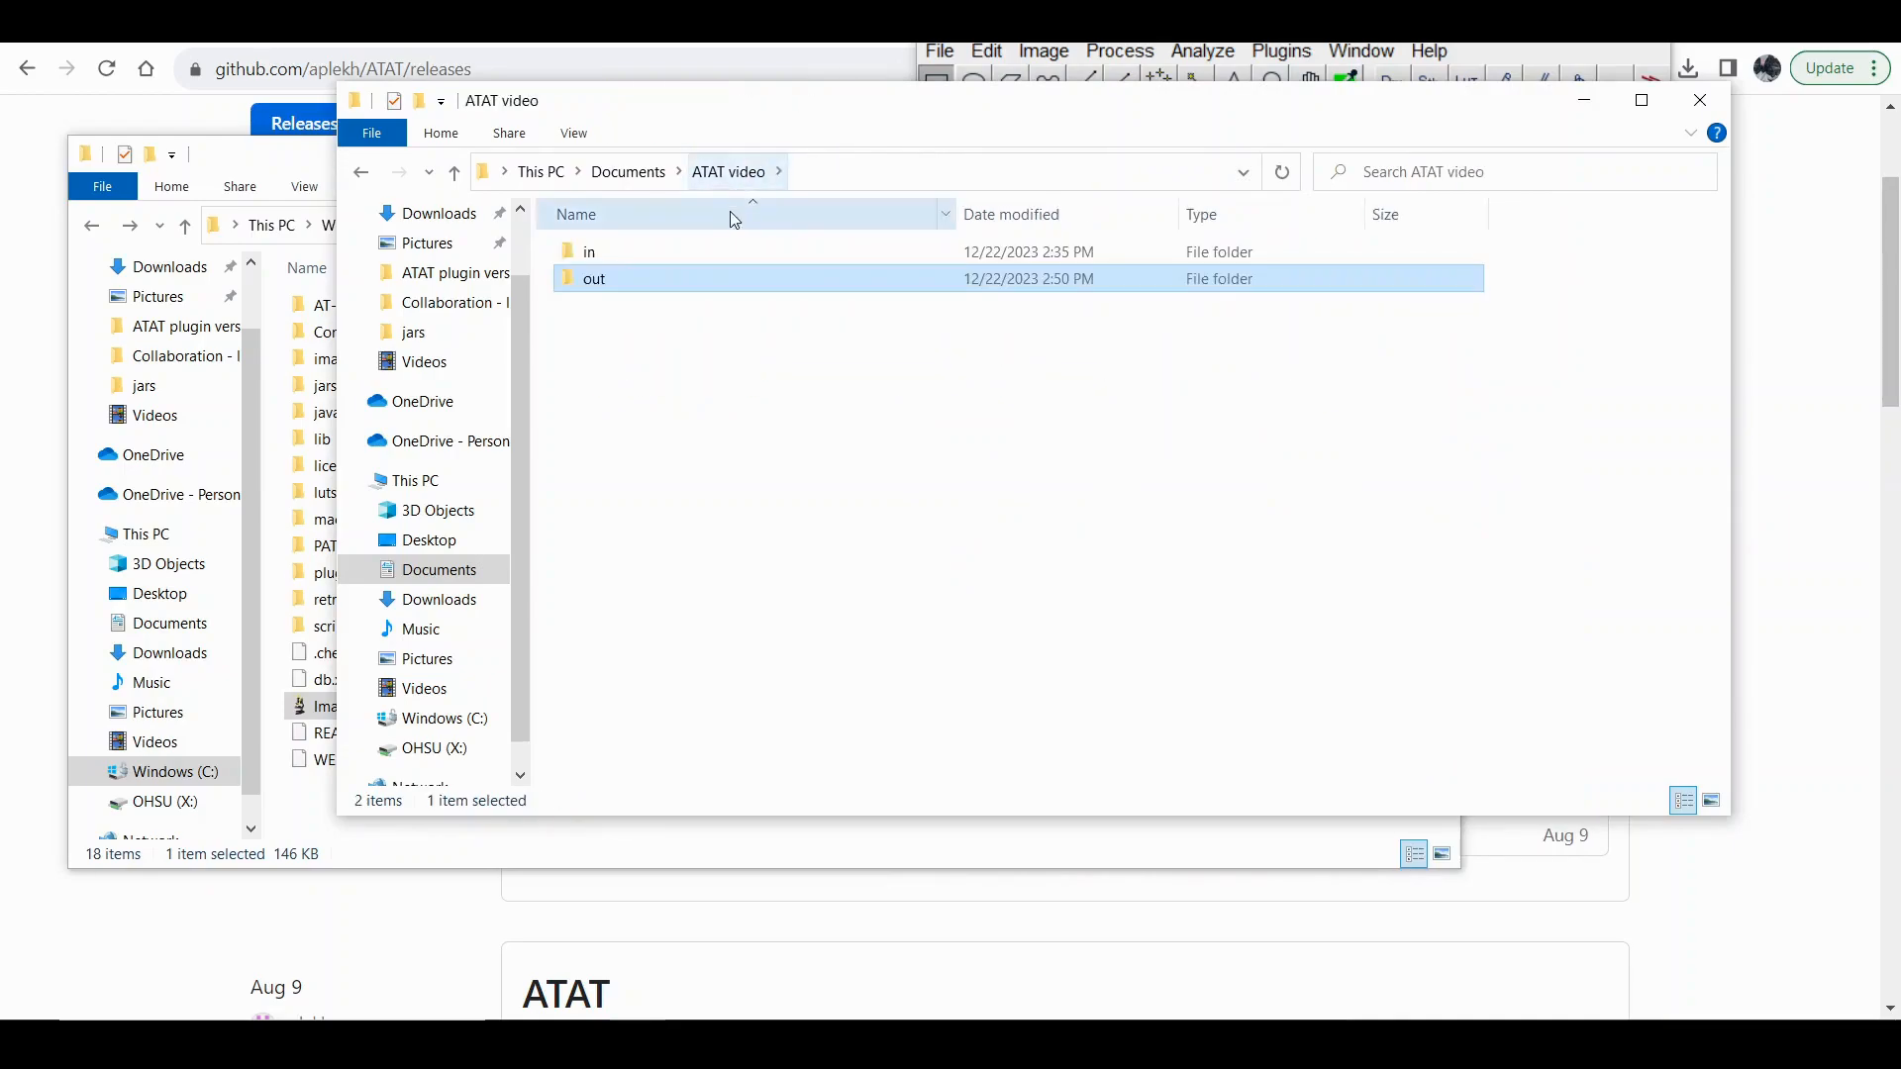
{"action": "double_click", "coordinate": [861, 281]}
{"action": "left_click_drag", "start_coordinate": [654, 395], "coordinate": [679, 228]}
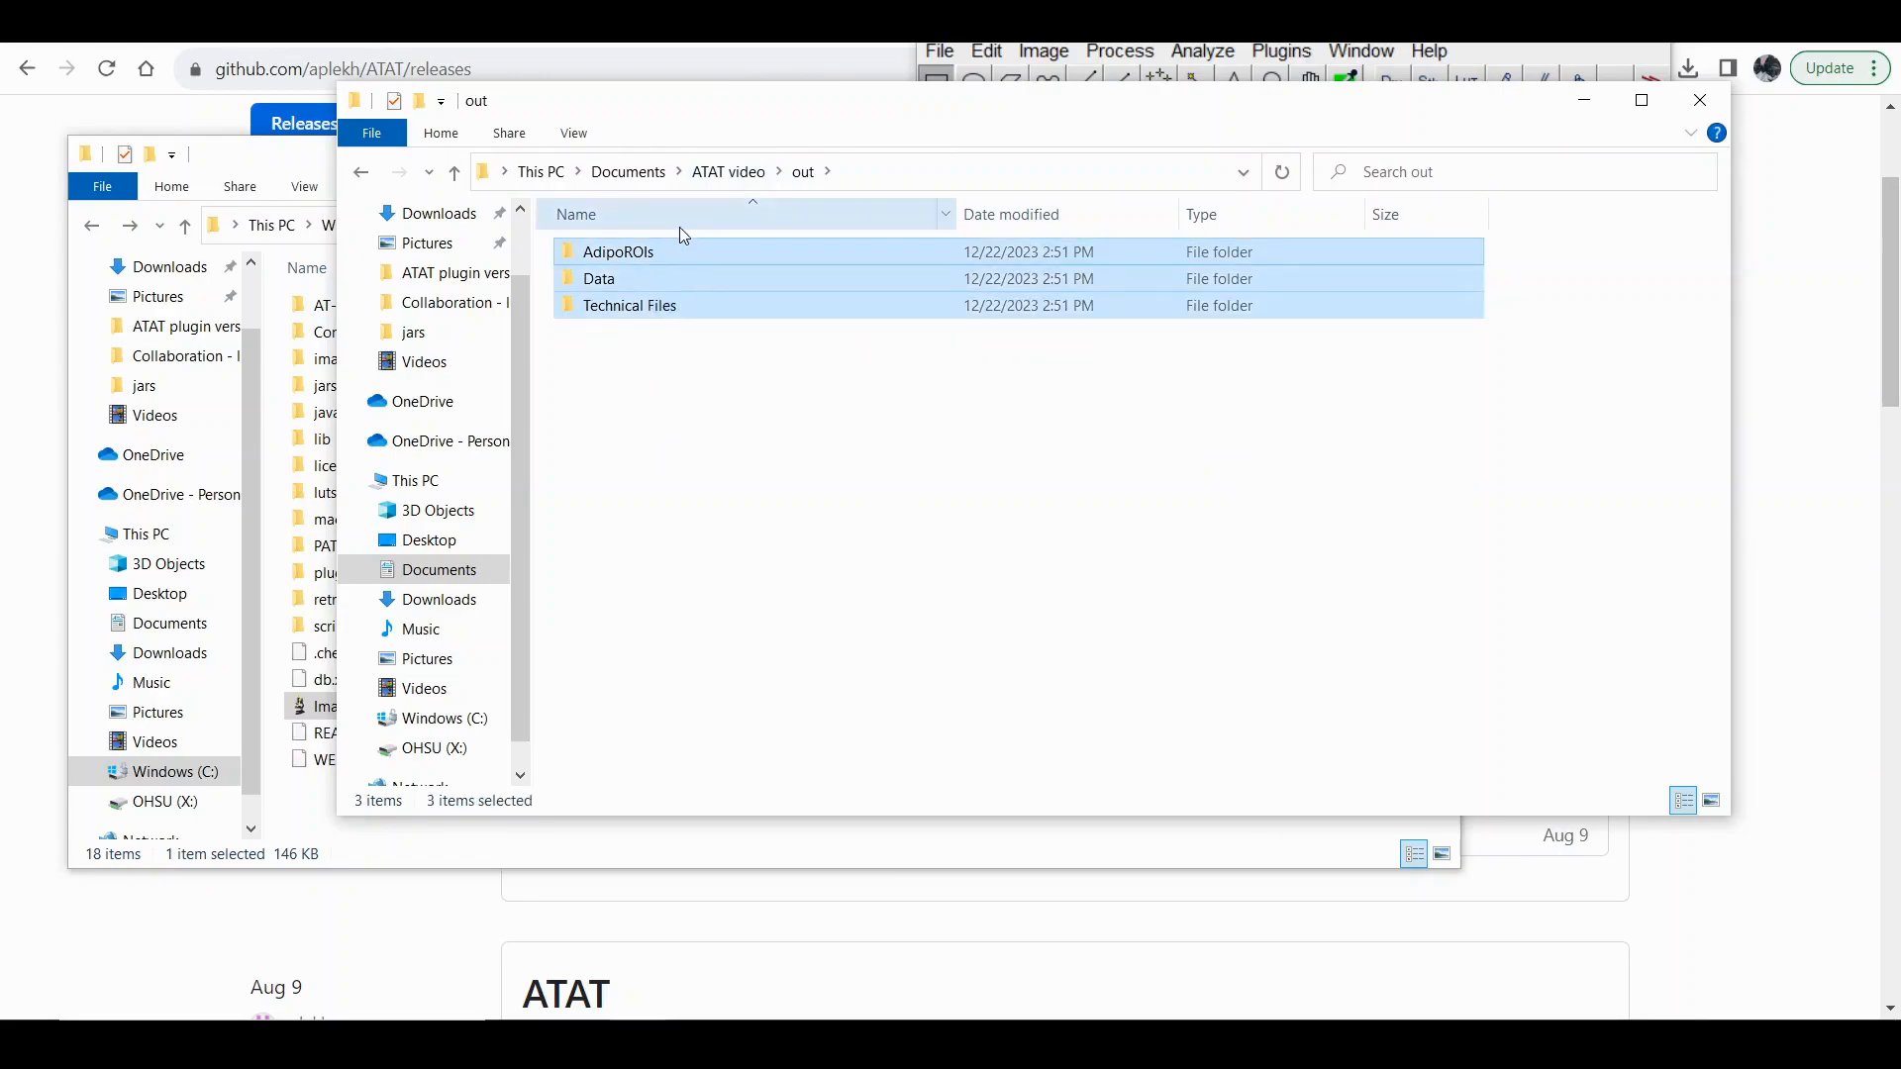
{"action": "key", "text": "shift+Delete"}
{"action": "key", "text": "Return"}
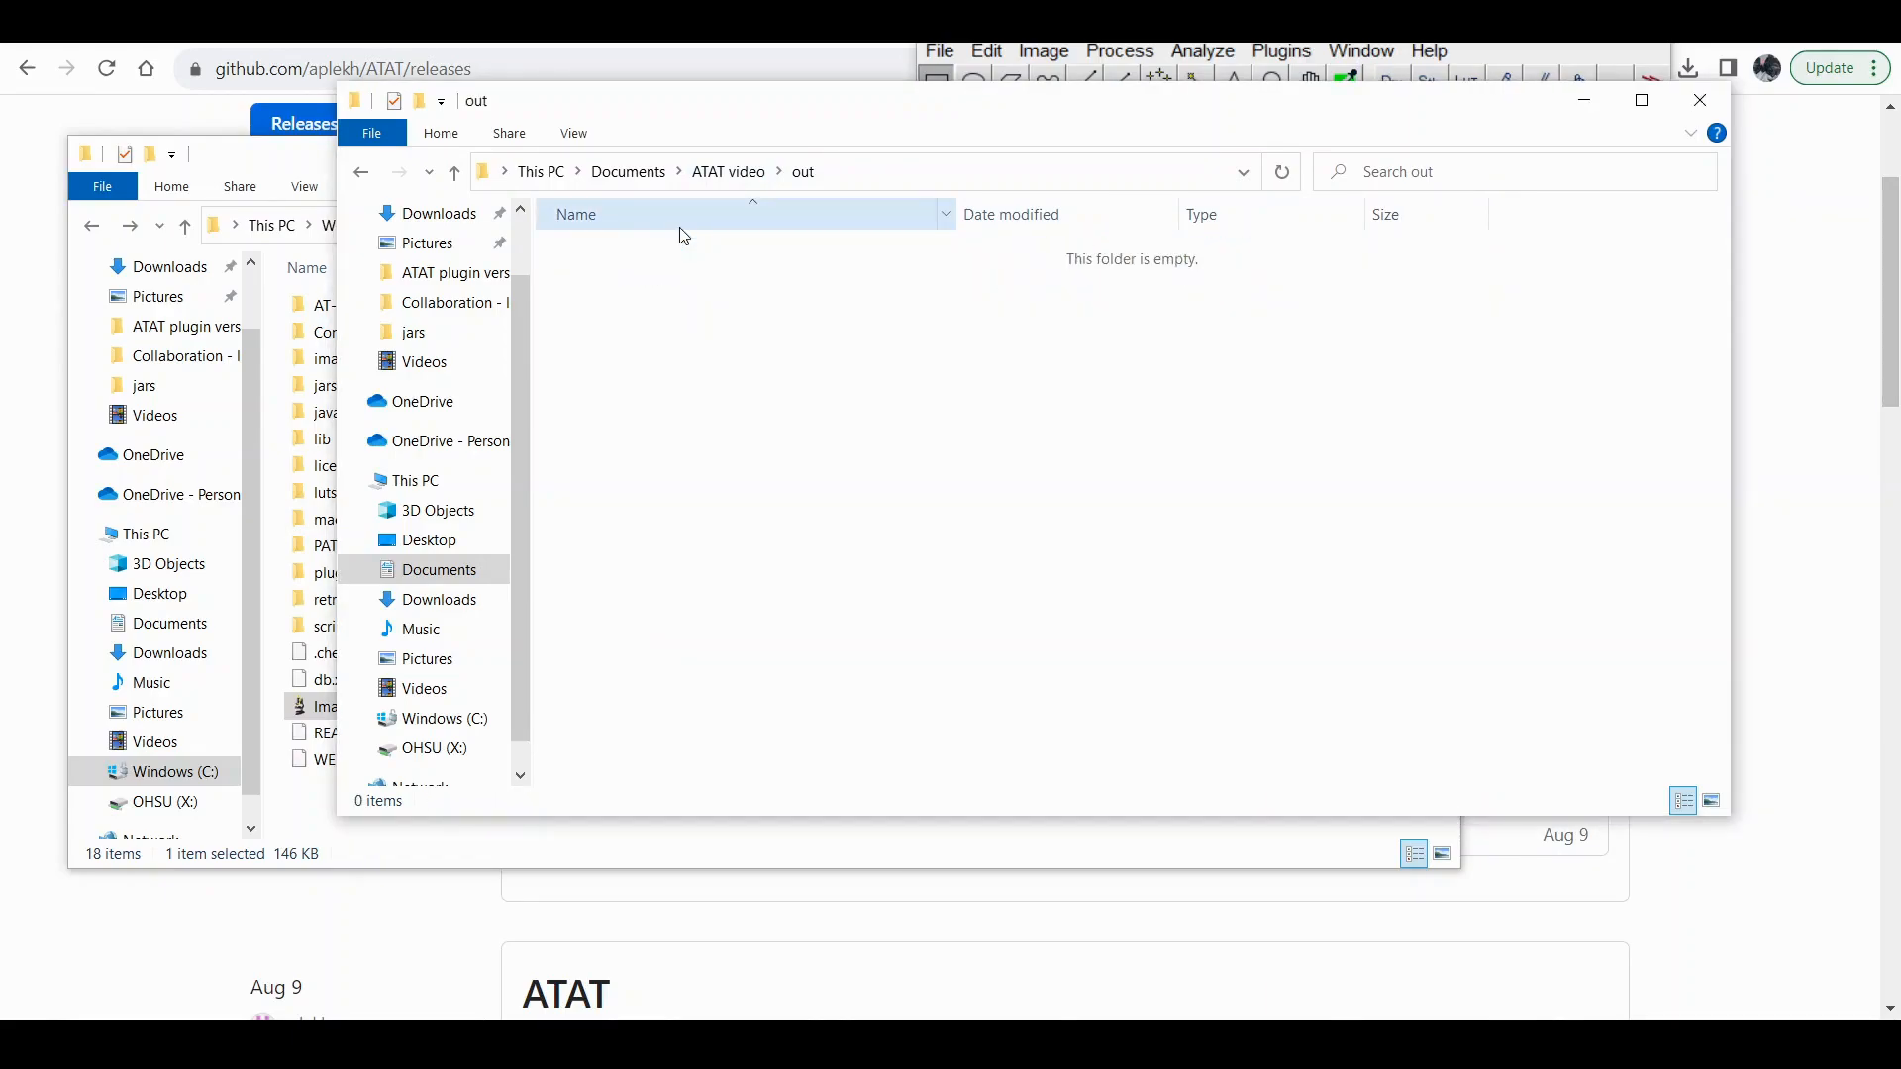
Show the in folder's images and start AT-AT 1.1 ROI Assisted Analysis Setup with ATAT video's in folder as the source directory.
{"action": "left_click", "coordinate": [720, 174]}
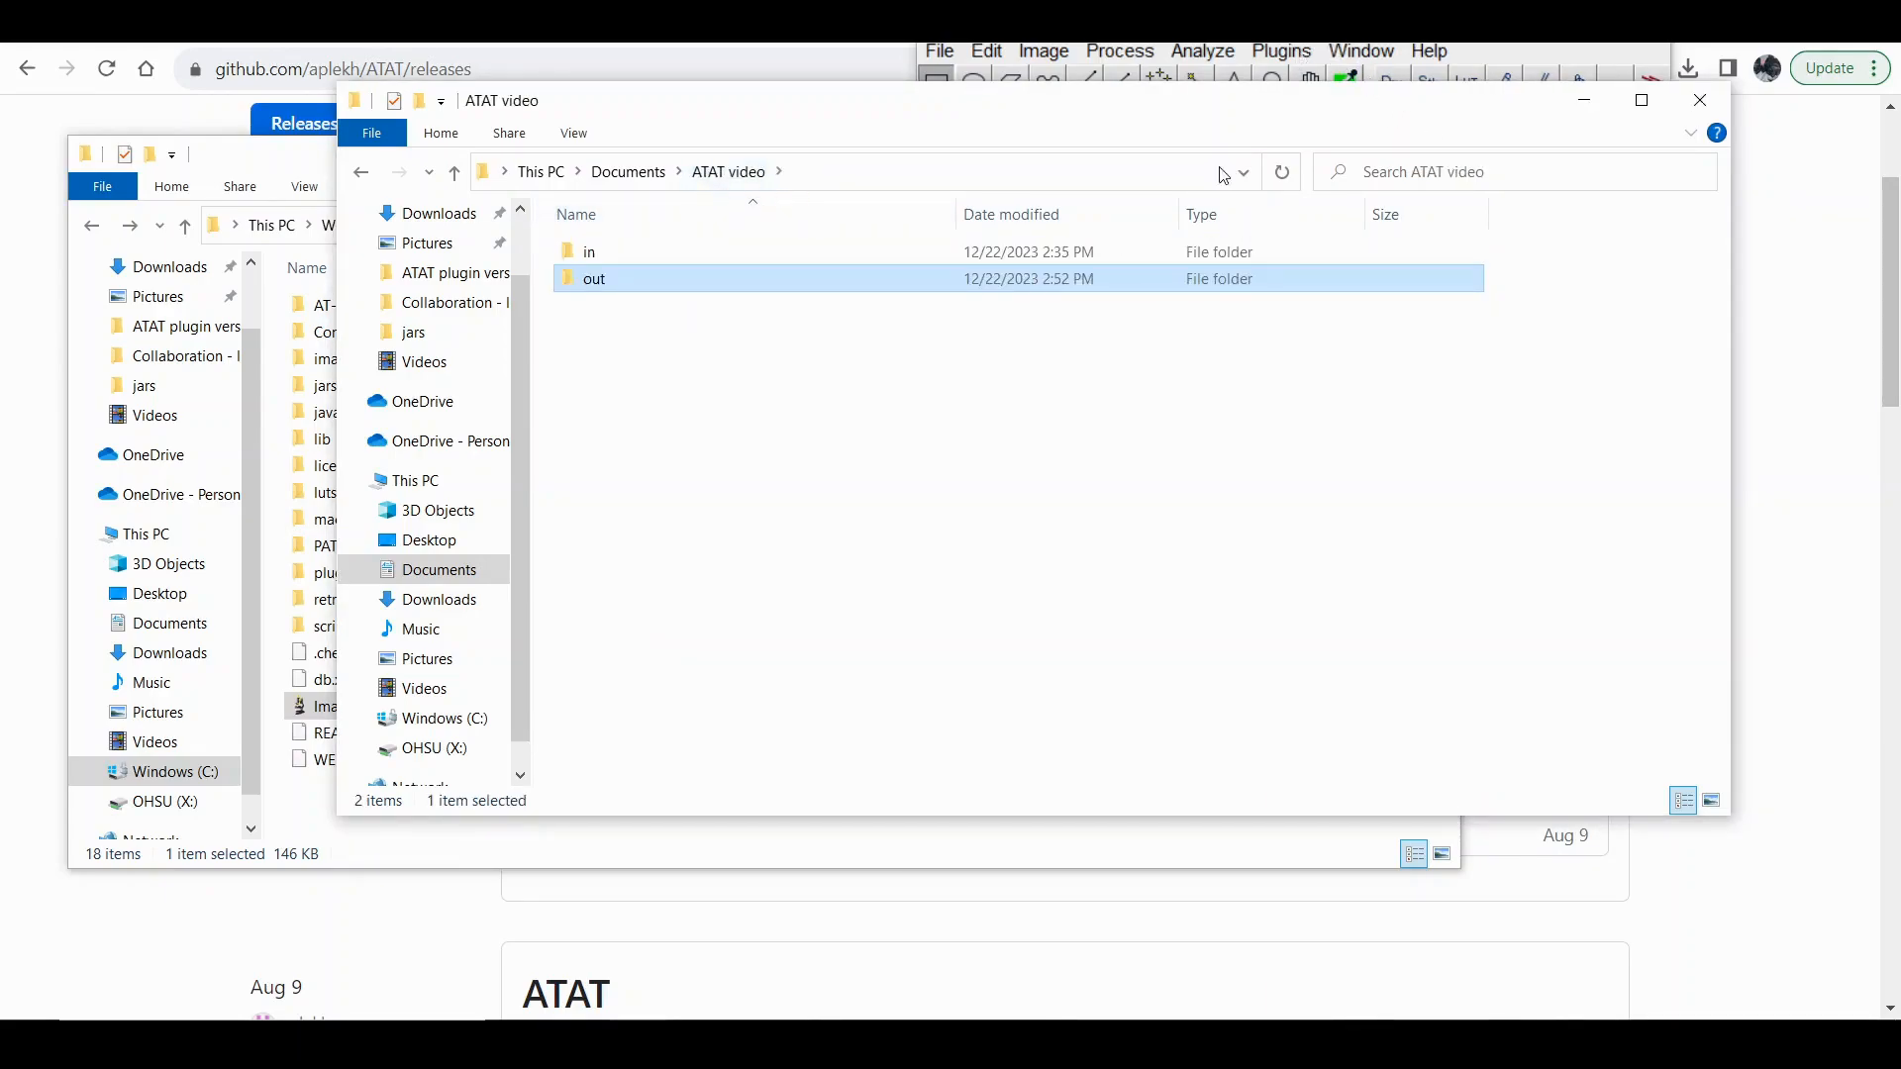
{"action": "double_click", "coordinate": [1185, 253]}
{"action": "left_click", "coordinate": [1279, 52]}
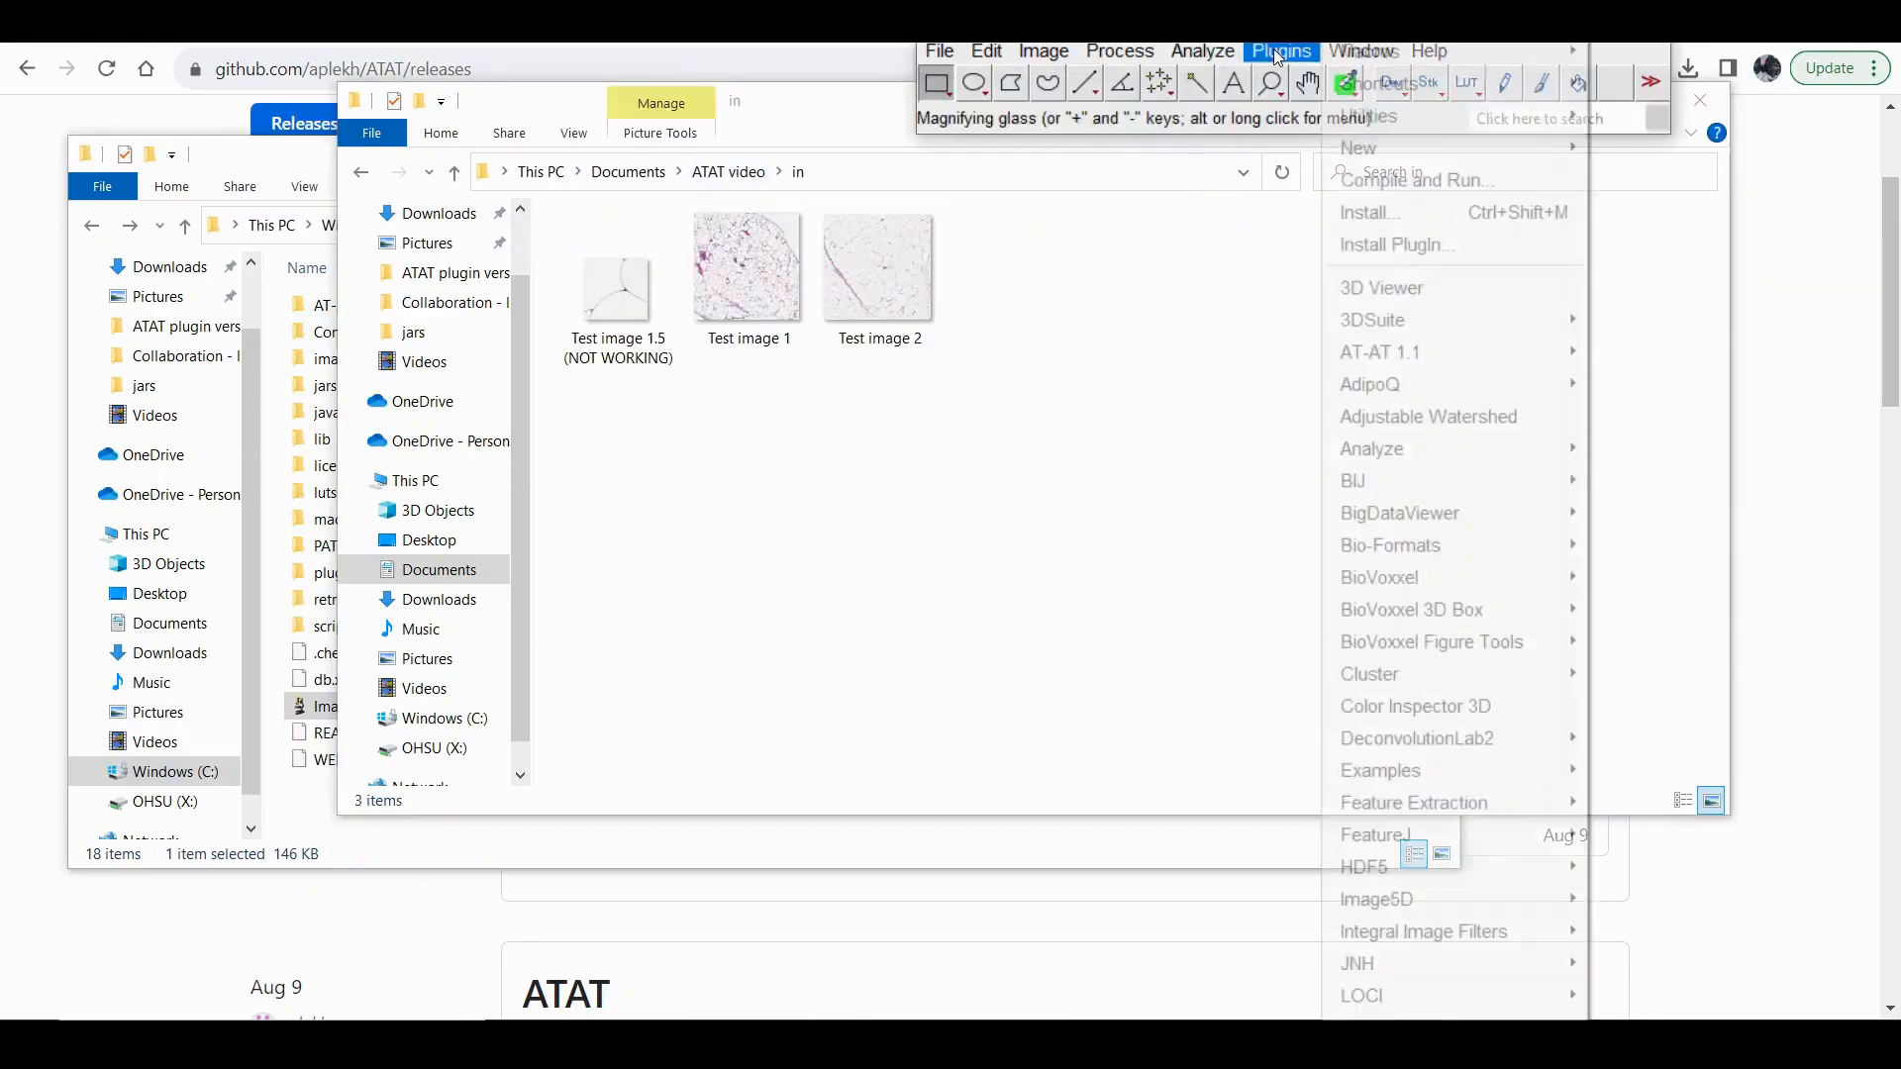
{"action": "mouse_move", "coordinate": [1423, 342]}
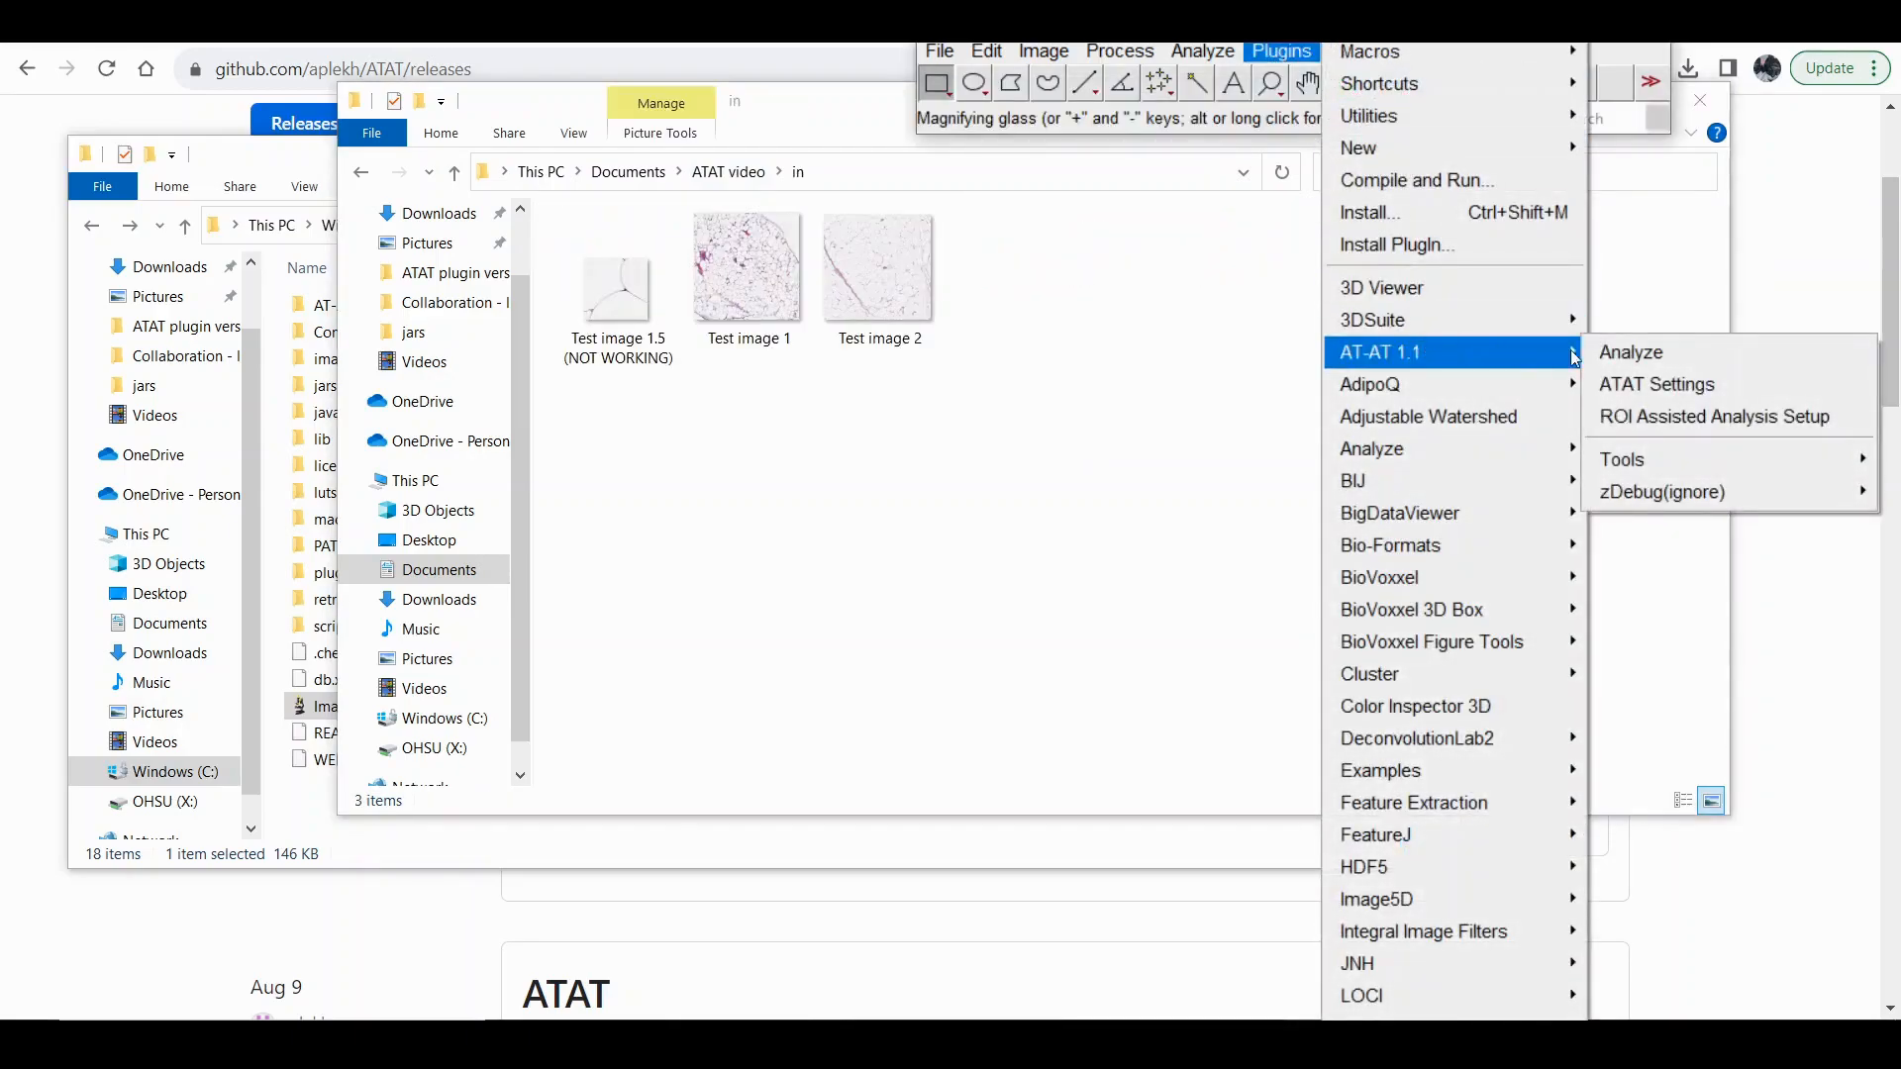
{"action": "left_click", "coordinate": [1640, 417]}
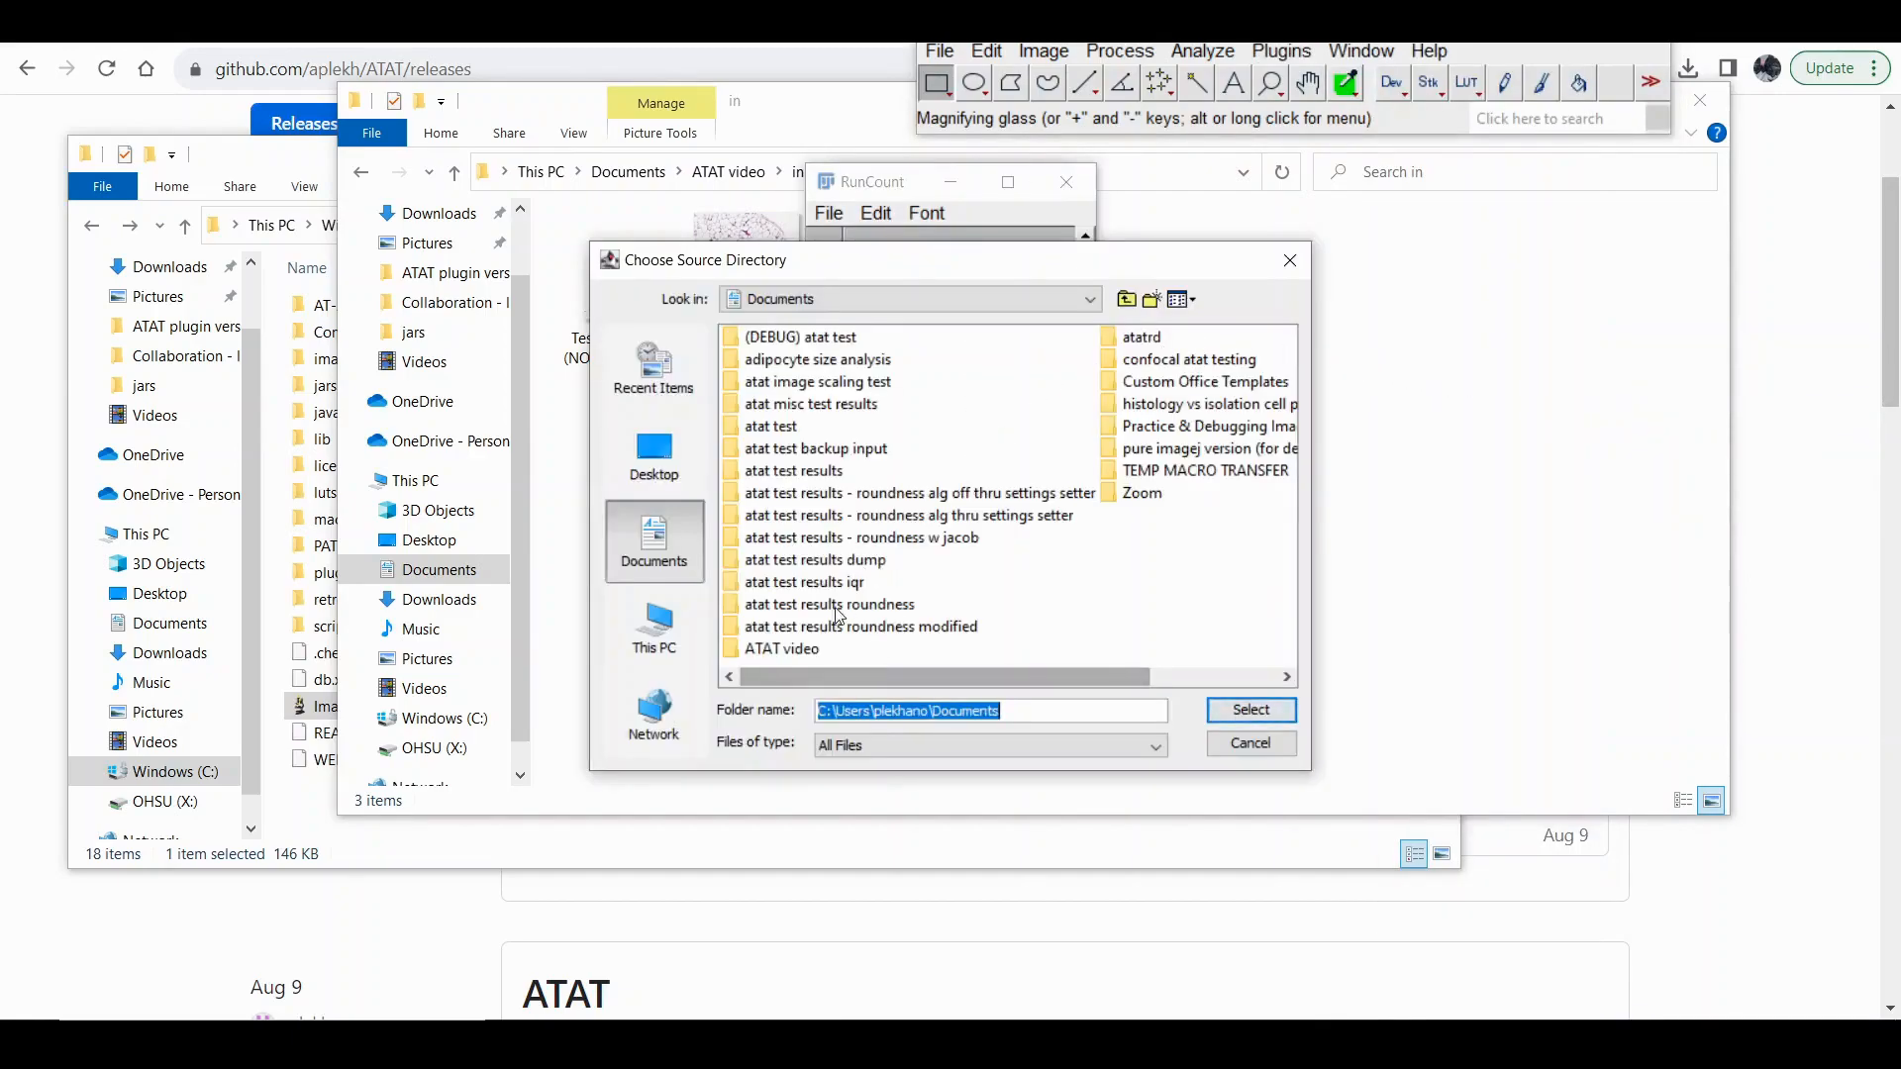
{"action": "left_click", "coordinate": [781, 650]}
{"action": "double_click", "coordinate": [780, 650]}
{"action": "left_click", "coordinate": [743, 344]}
{"action": "left_click", "coordinate": [1251, 710]}
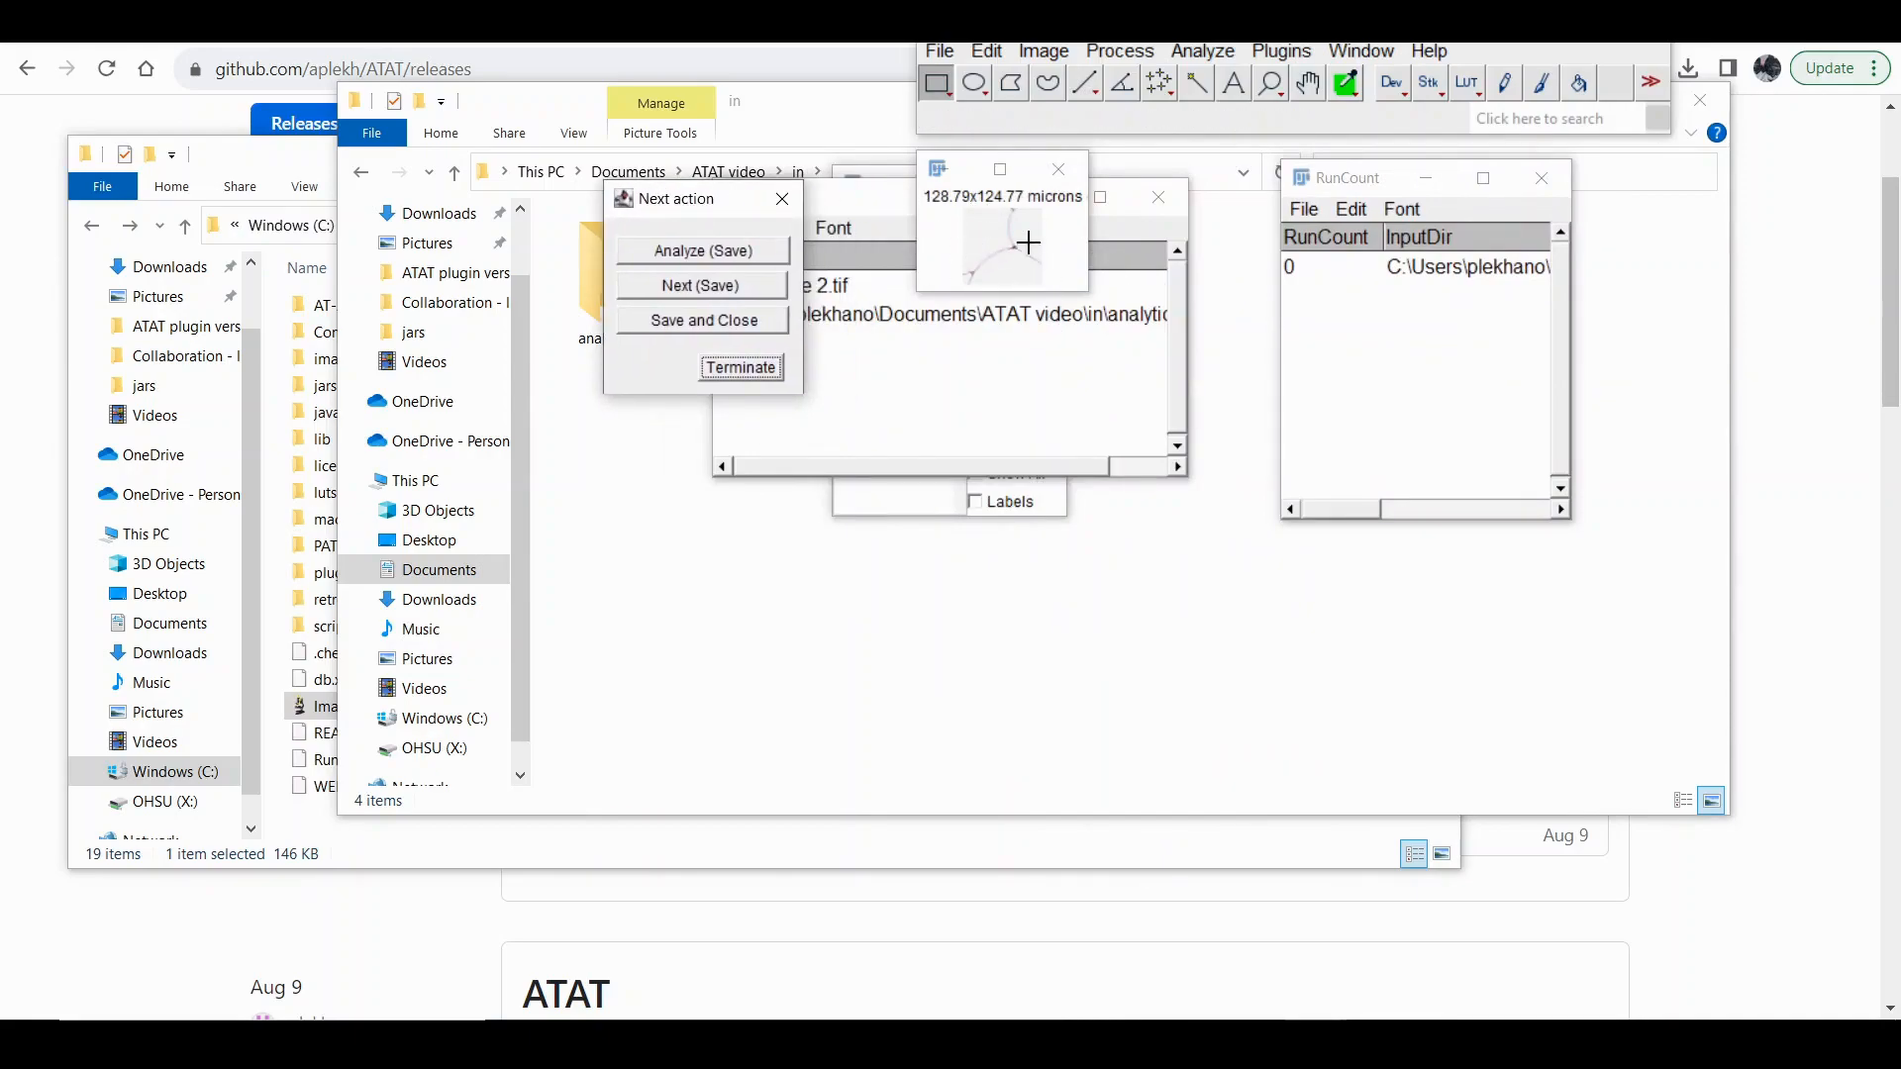
Save Test image 1.5 without drawing a region, then outline a curved freehand region in the lower-right tissue of Test image 1.
{"action": "left_click", "coordinate": [753, 293]}
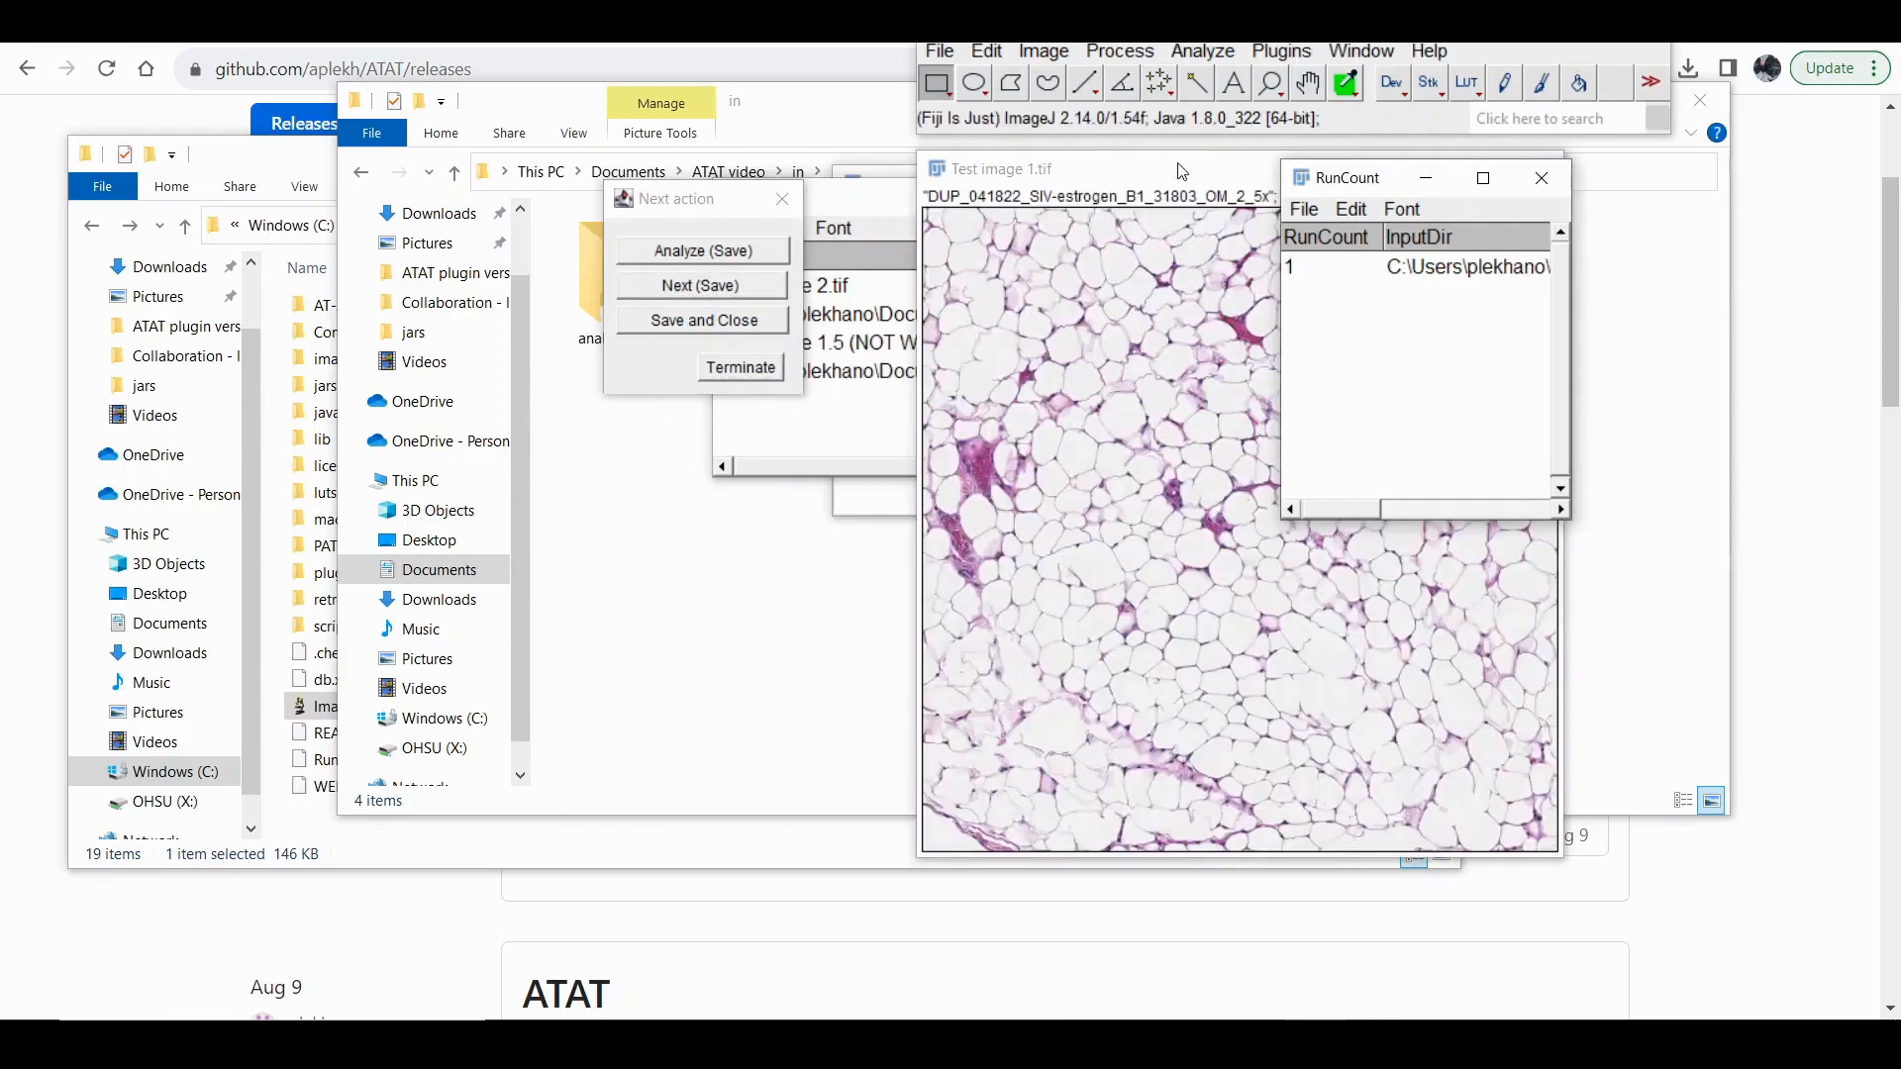
{"action": "left_click_drag", "start_coordinate": [1117, 181], "coordinate": [1143, 160]}
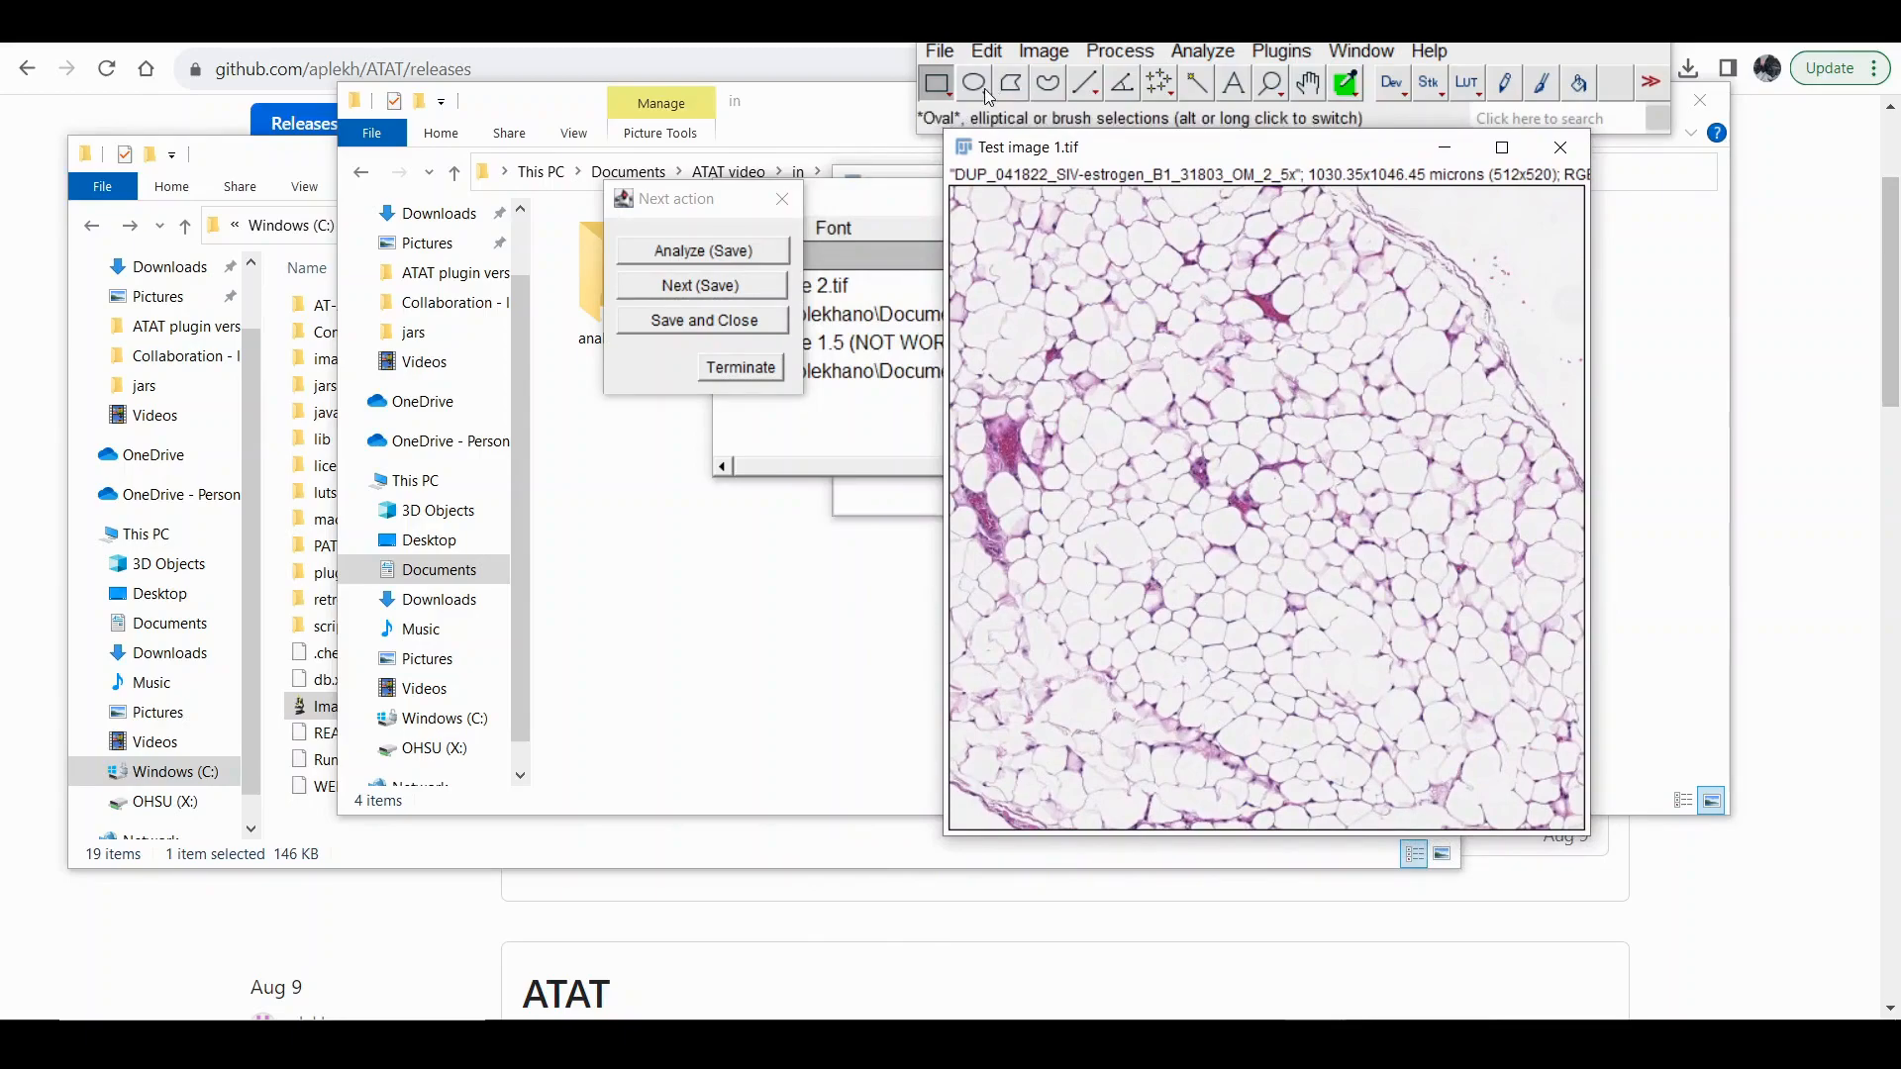
{"action": "left_click", "coordinate": [1055, 85]}
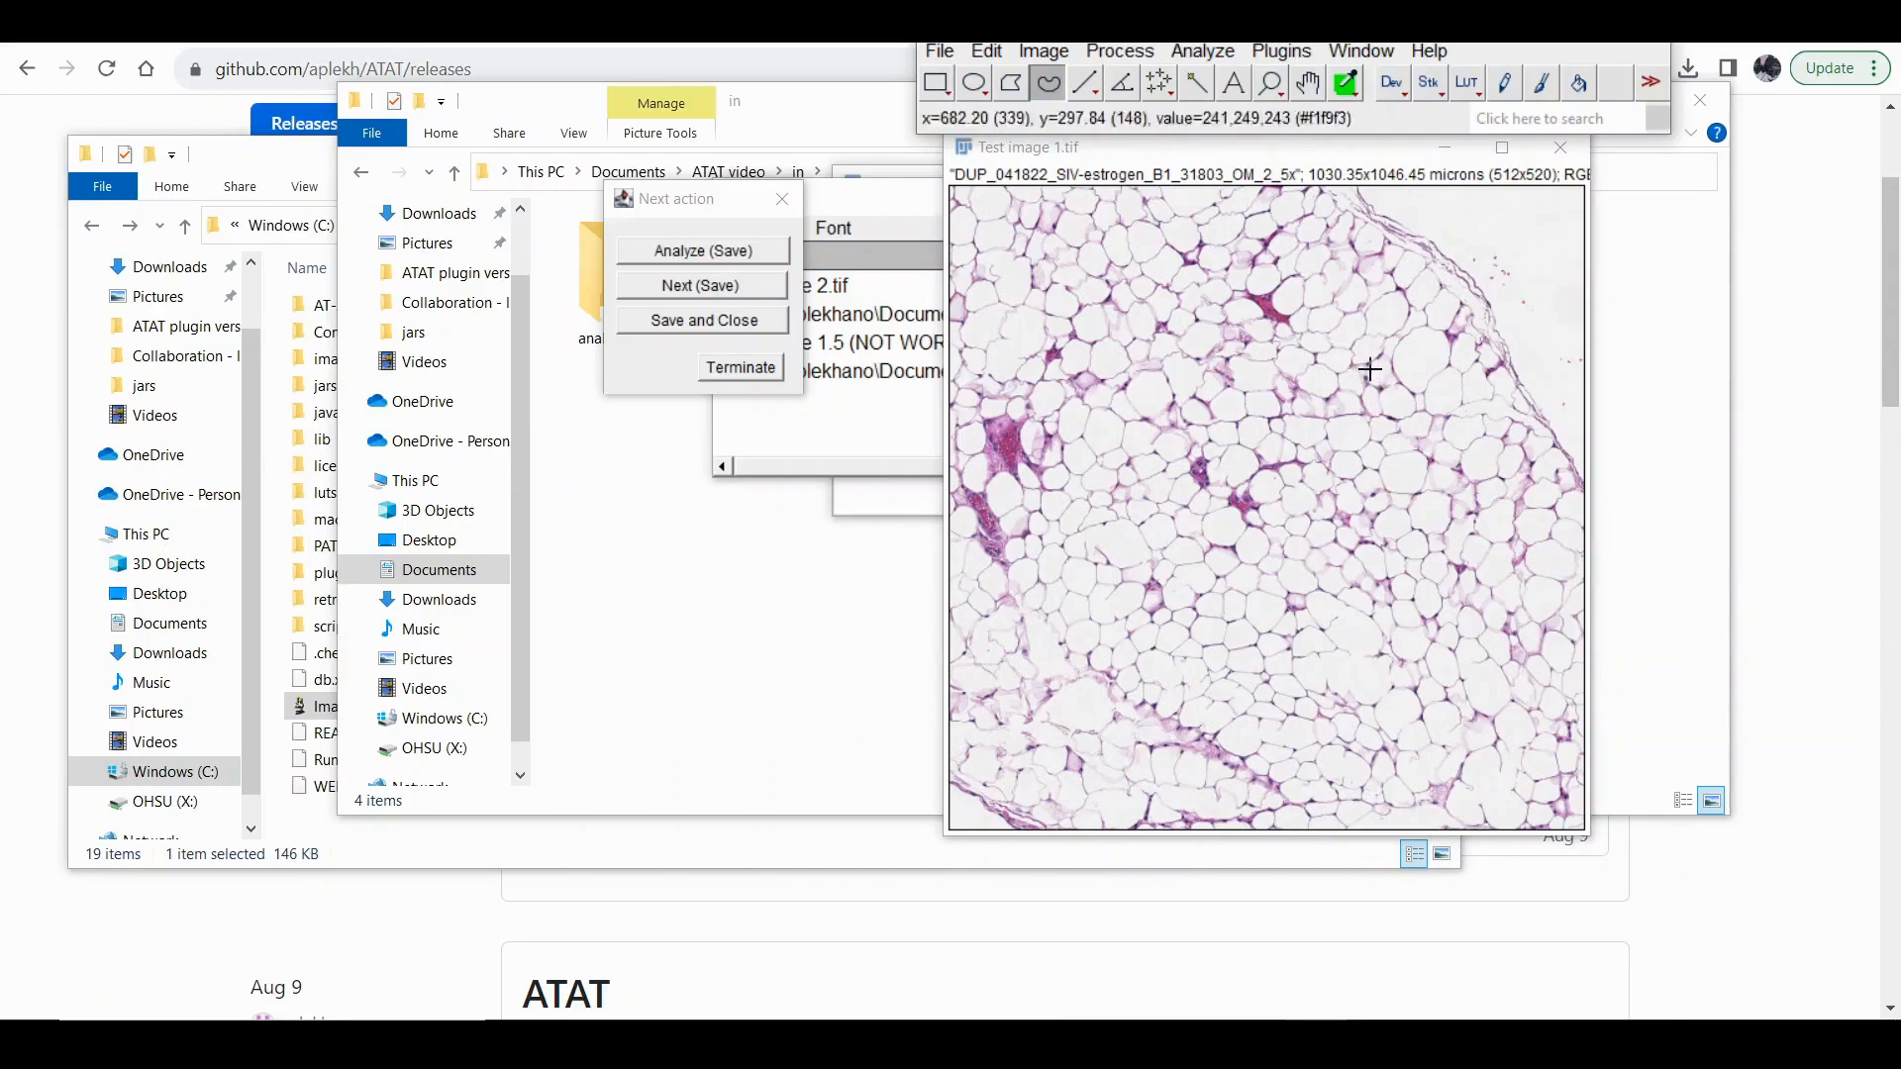
{"action": "left_click_drag", "start_coordinate": [1347, 368], "coordinate": [1319, 410]}
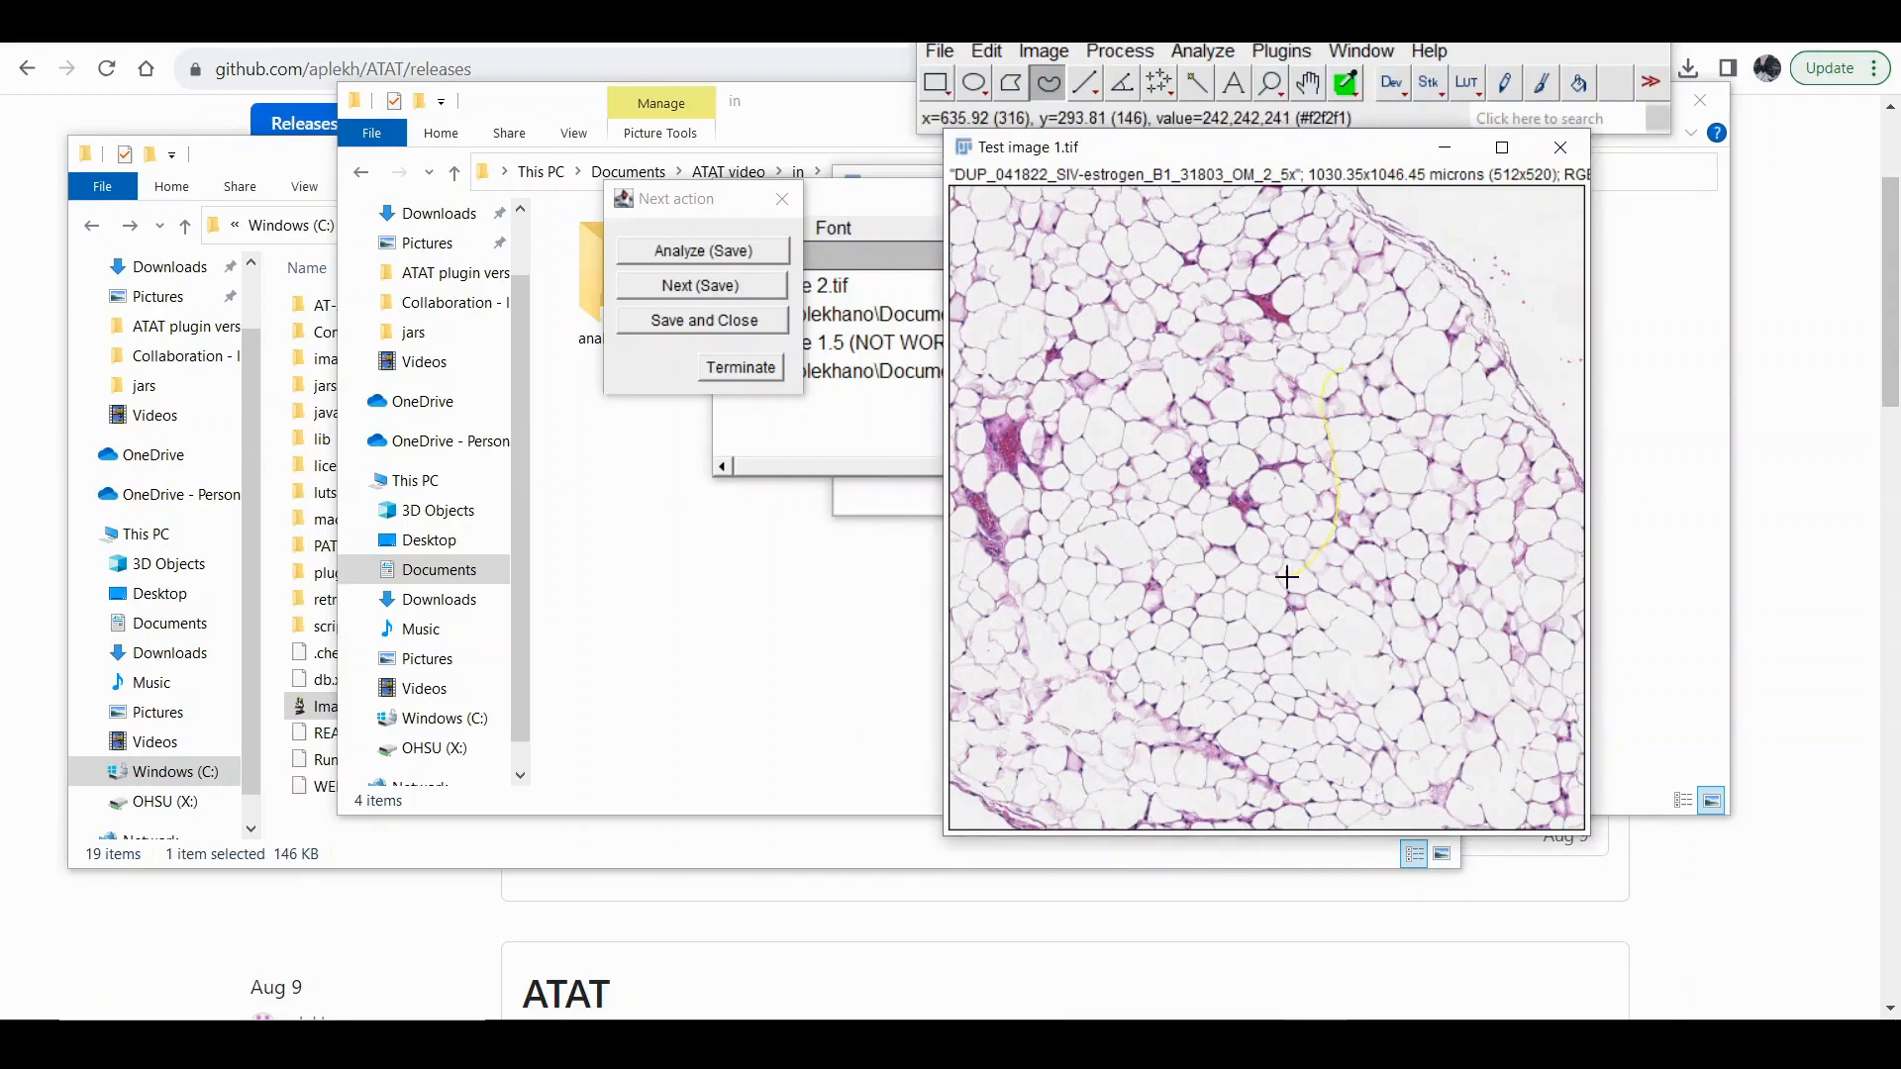
{"action": "left_click_drag", "start_coordinate": [1127, 617], "coordinate": [1179, 695]}
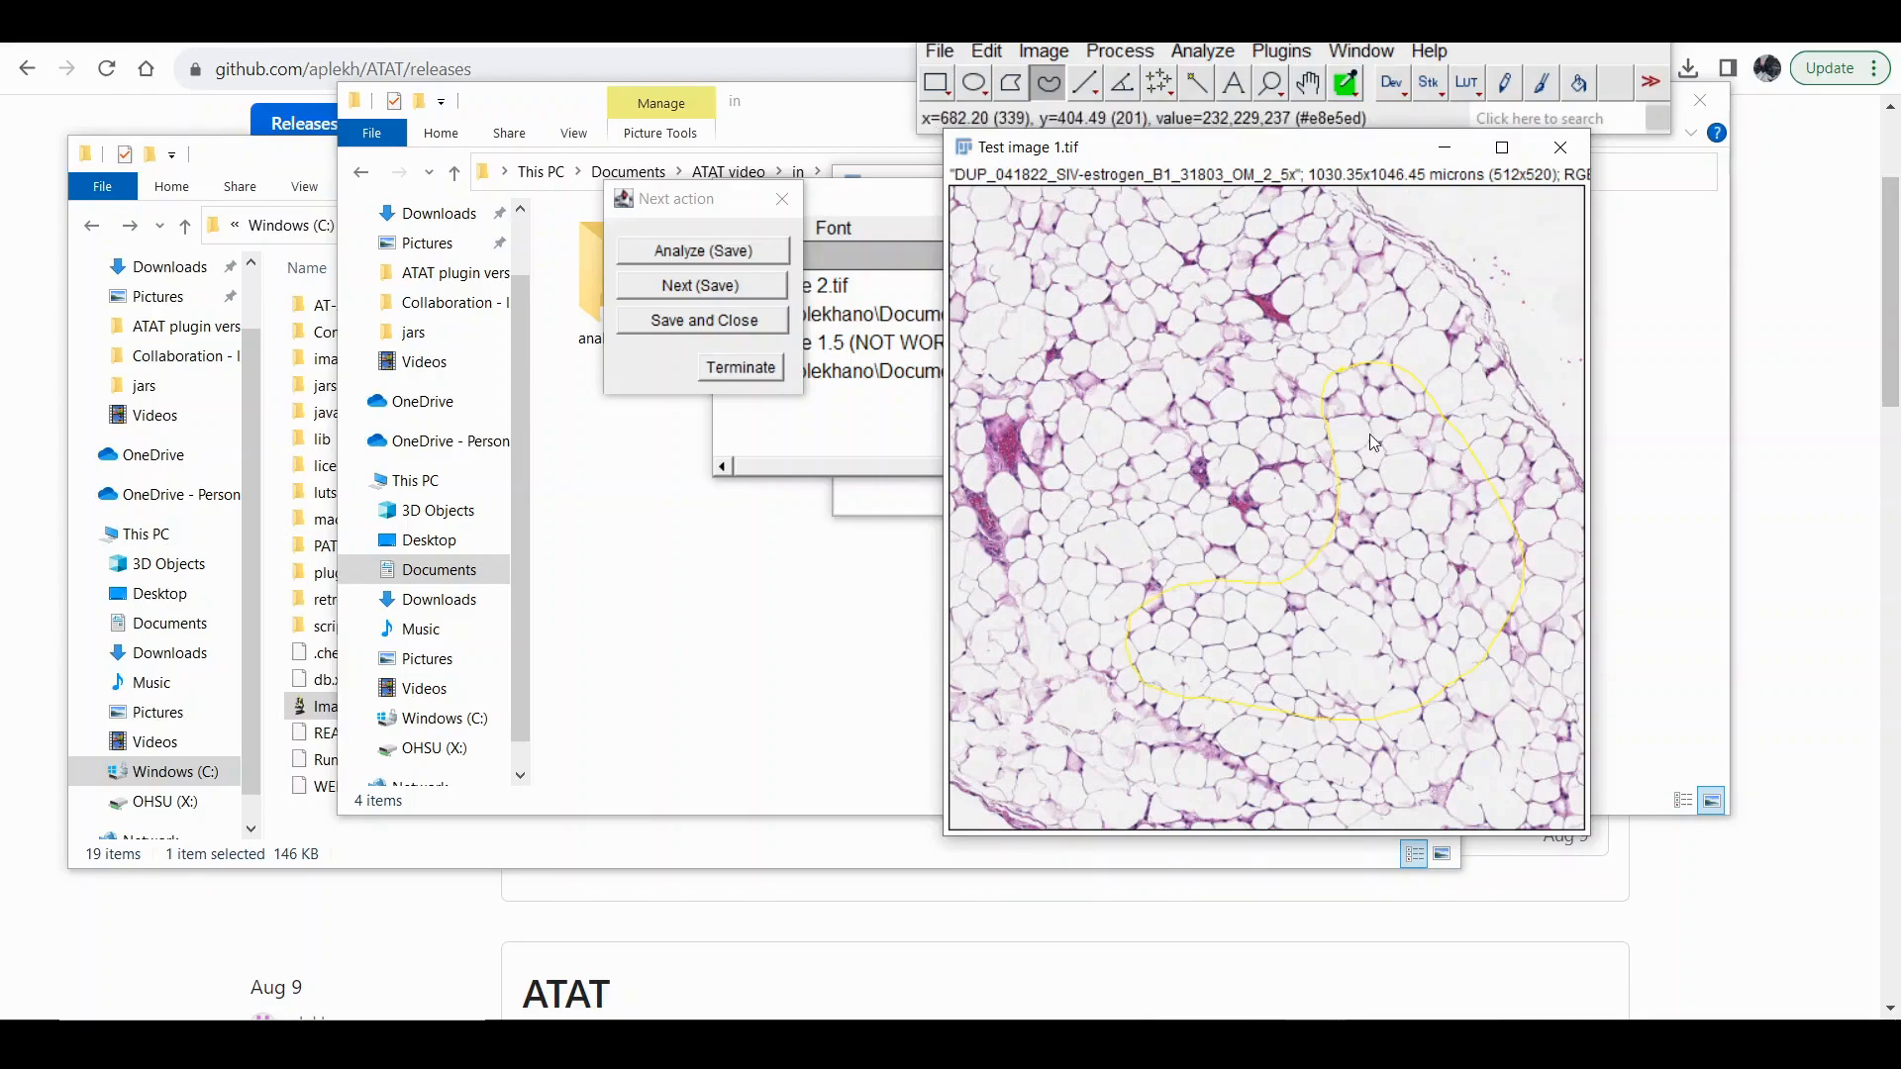
Uncover the ROI Manager, select the outlined region of Test image 1, and save it while advancing to the next image.
{"action": "left_click_drag", "start_coordinate": [1124, 148], "coordinate": [1314, 266]}
{"action": "left_click_drag", "start_coordinate": [939, 201], "coordinate": [615, 421]}
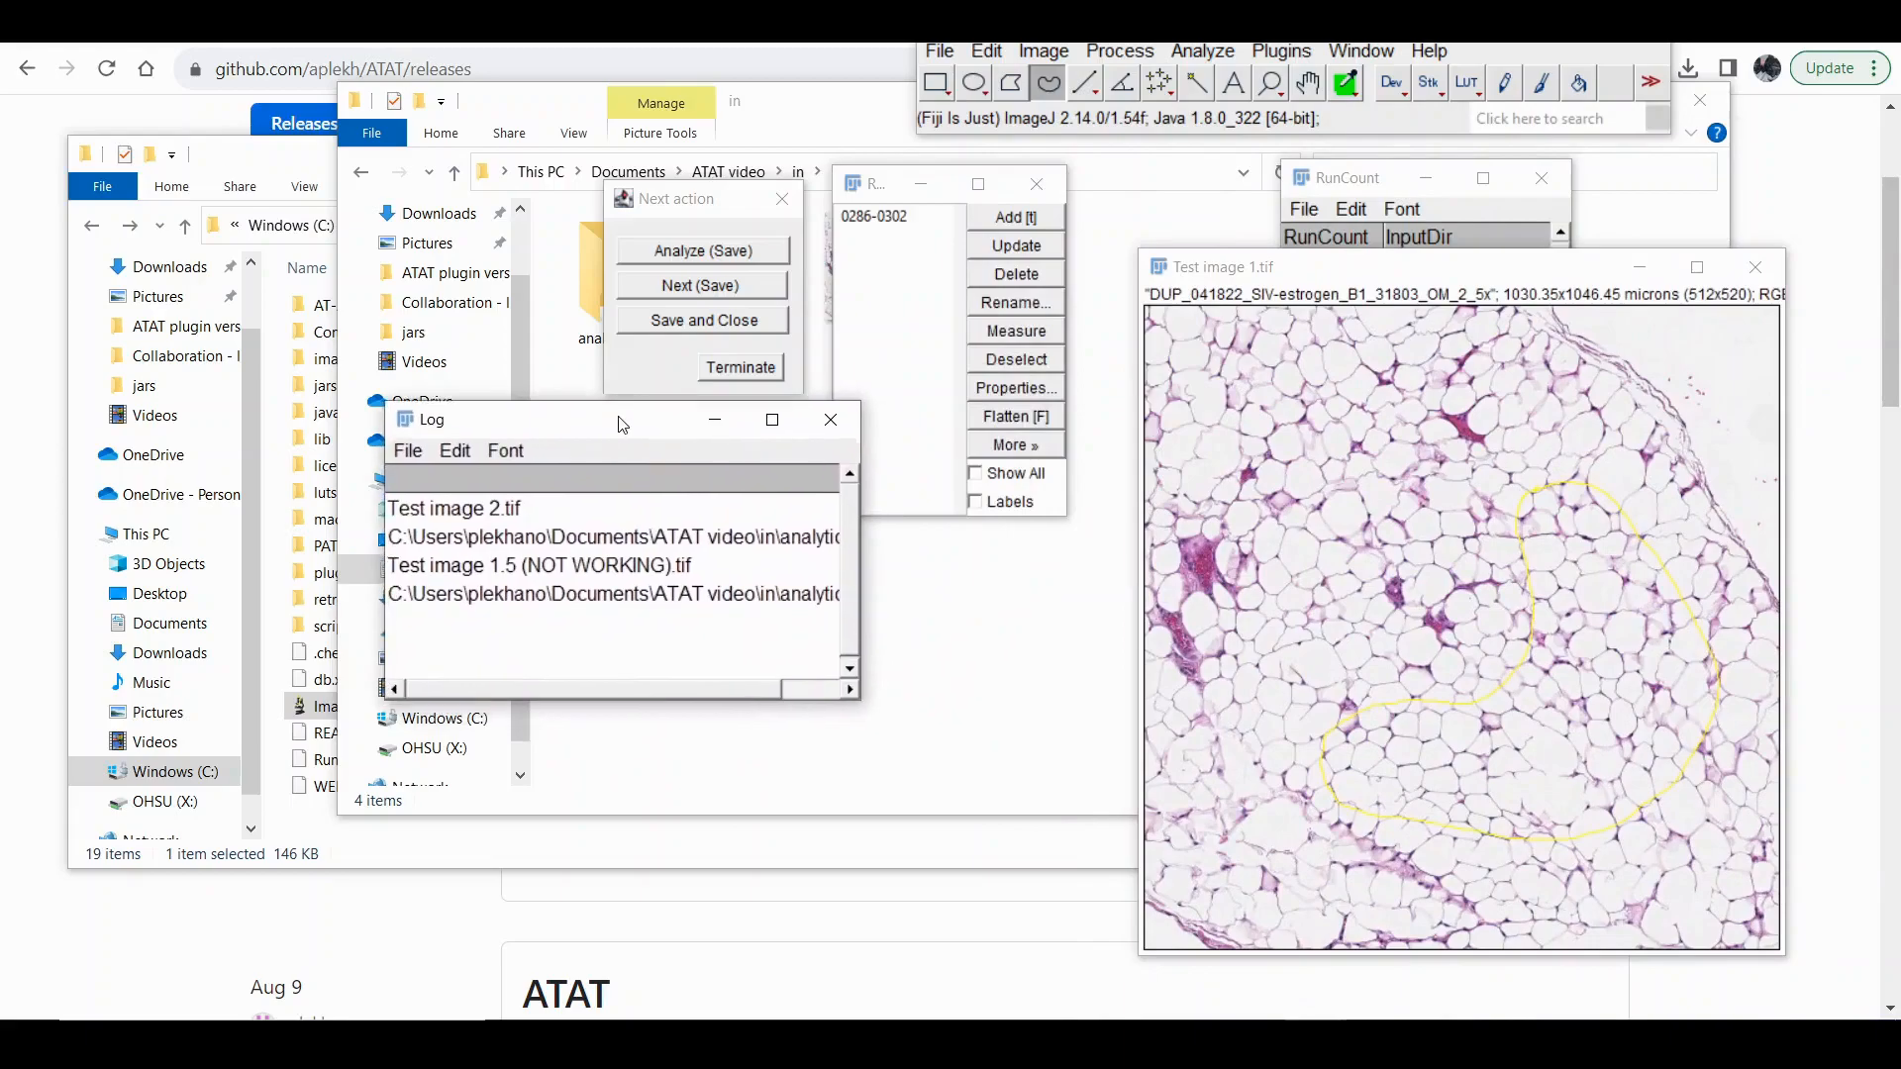
{"action": "left_click", "coordinate": [869, 224]}
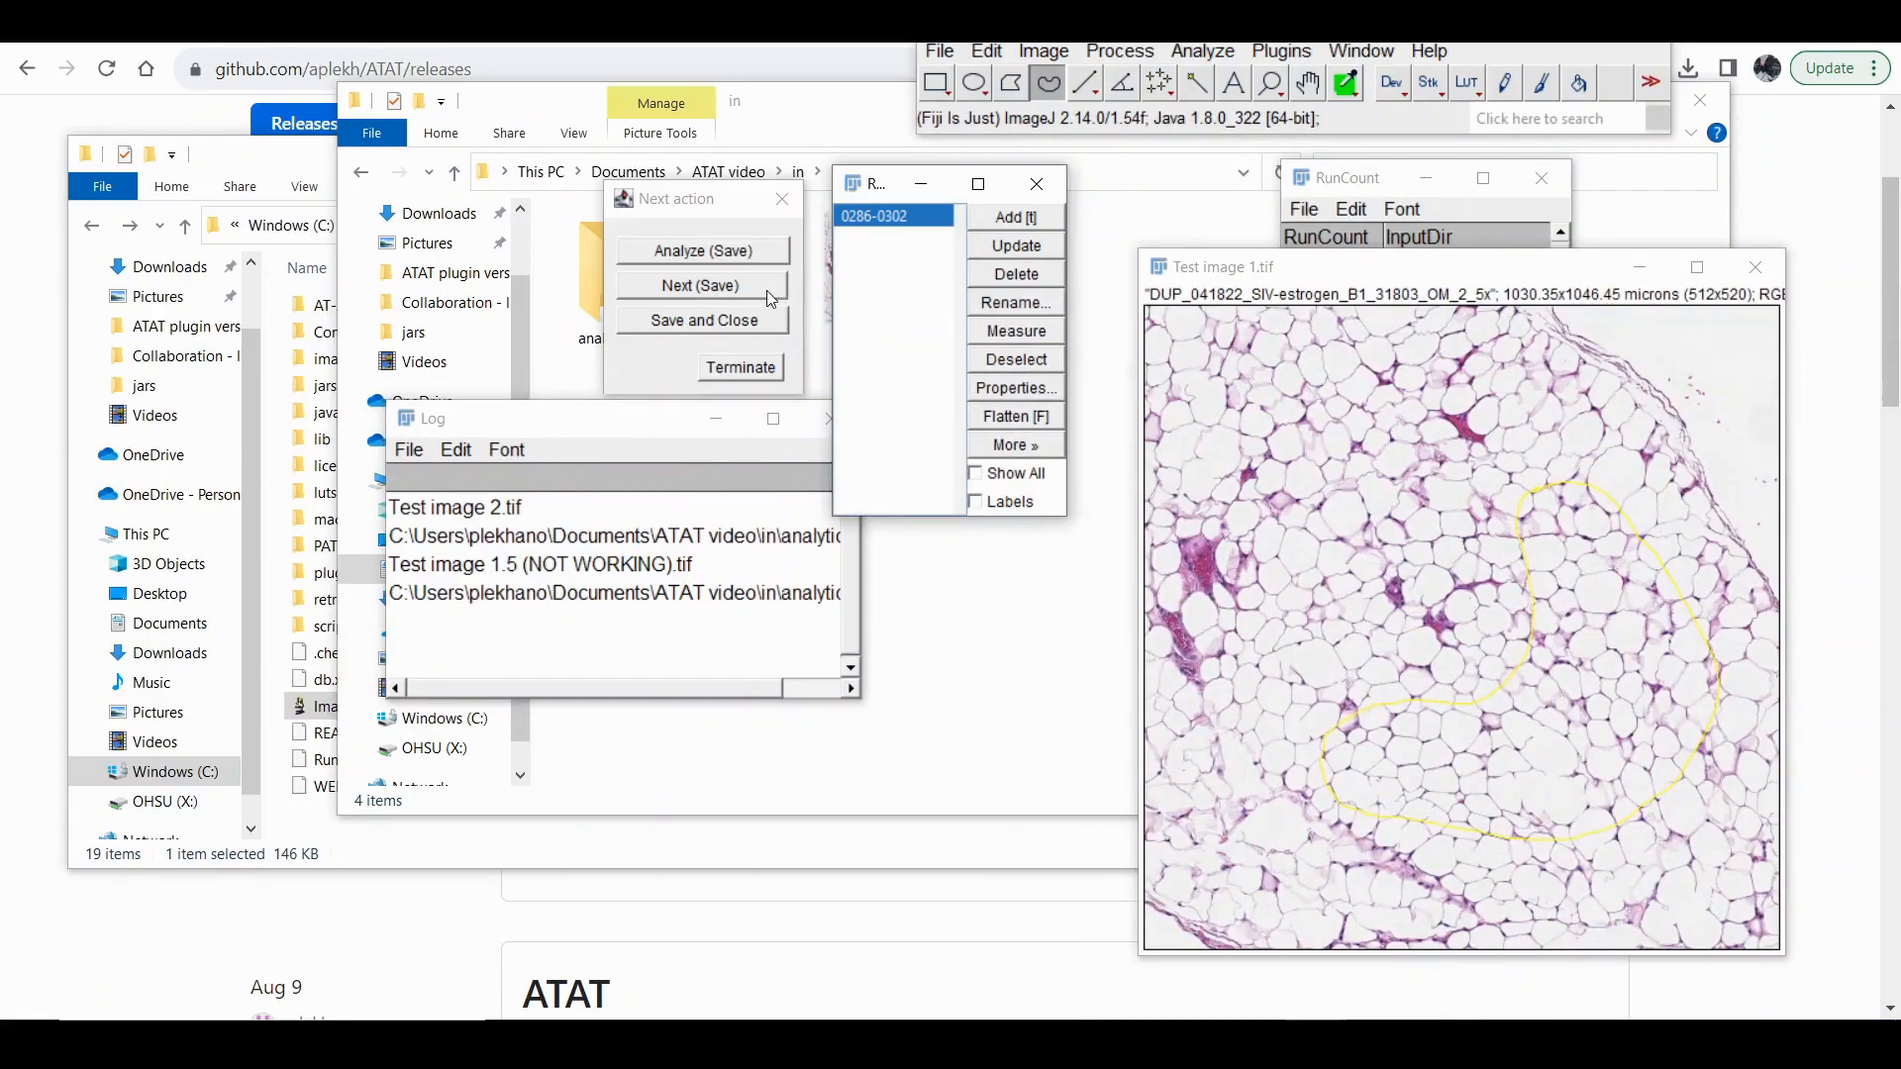
{"action": "left_click", "coordinate": [738, 287]}
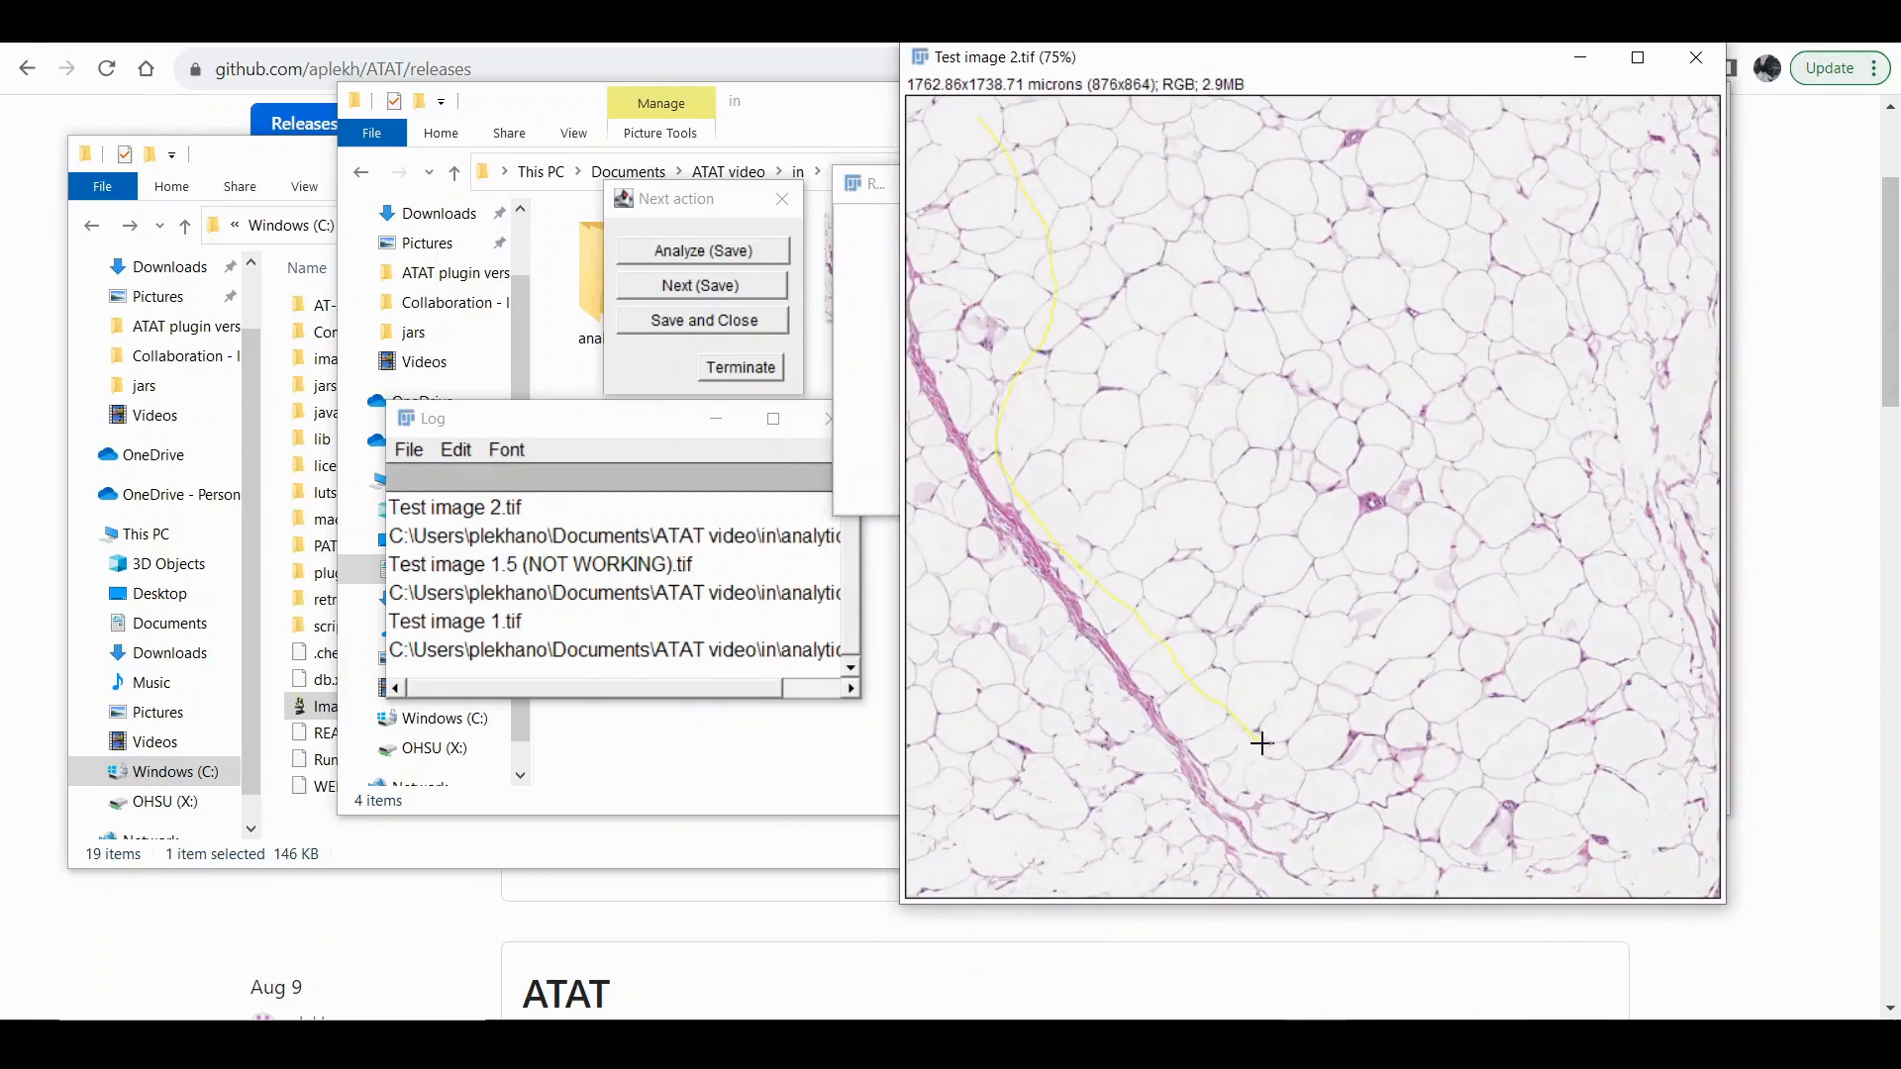
Outline a large freehand region of Test image 2 on the upper-right side of the dark fibrous band and save it.
{"action": "left_click_drag", "start_coordinate": [1444, 667], "coordinate": [1561, 730]}
{"action": "left_click_drag", "start_coordinate": [1567, 262], "coordinate": [1513, 170]}
{"action": "left_click_drag", "start_coordinate": [1205, 158], "coordinate": [1041, 107]}
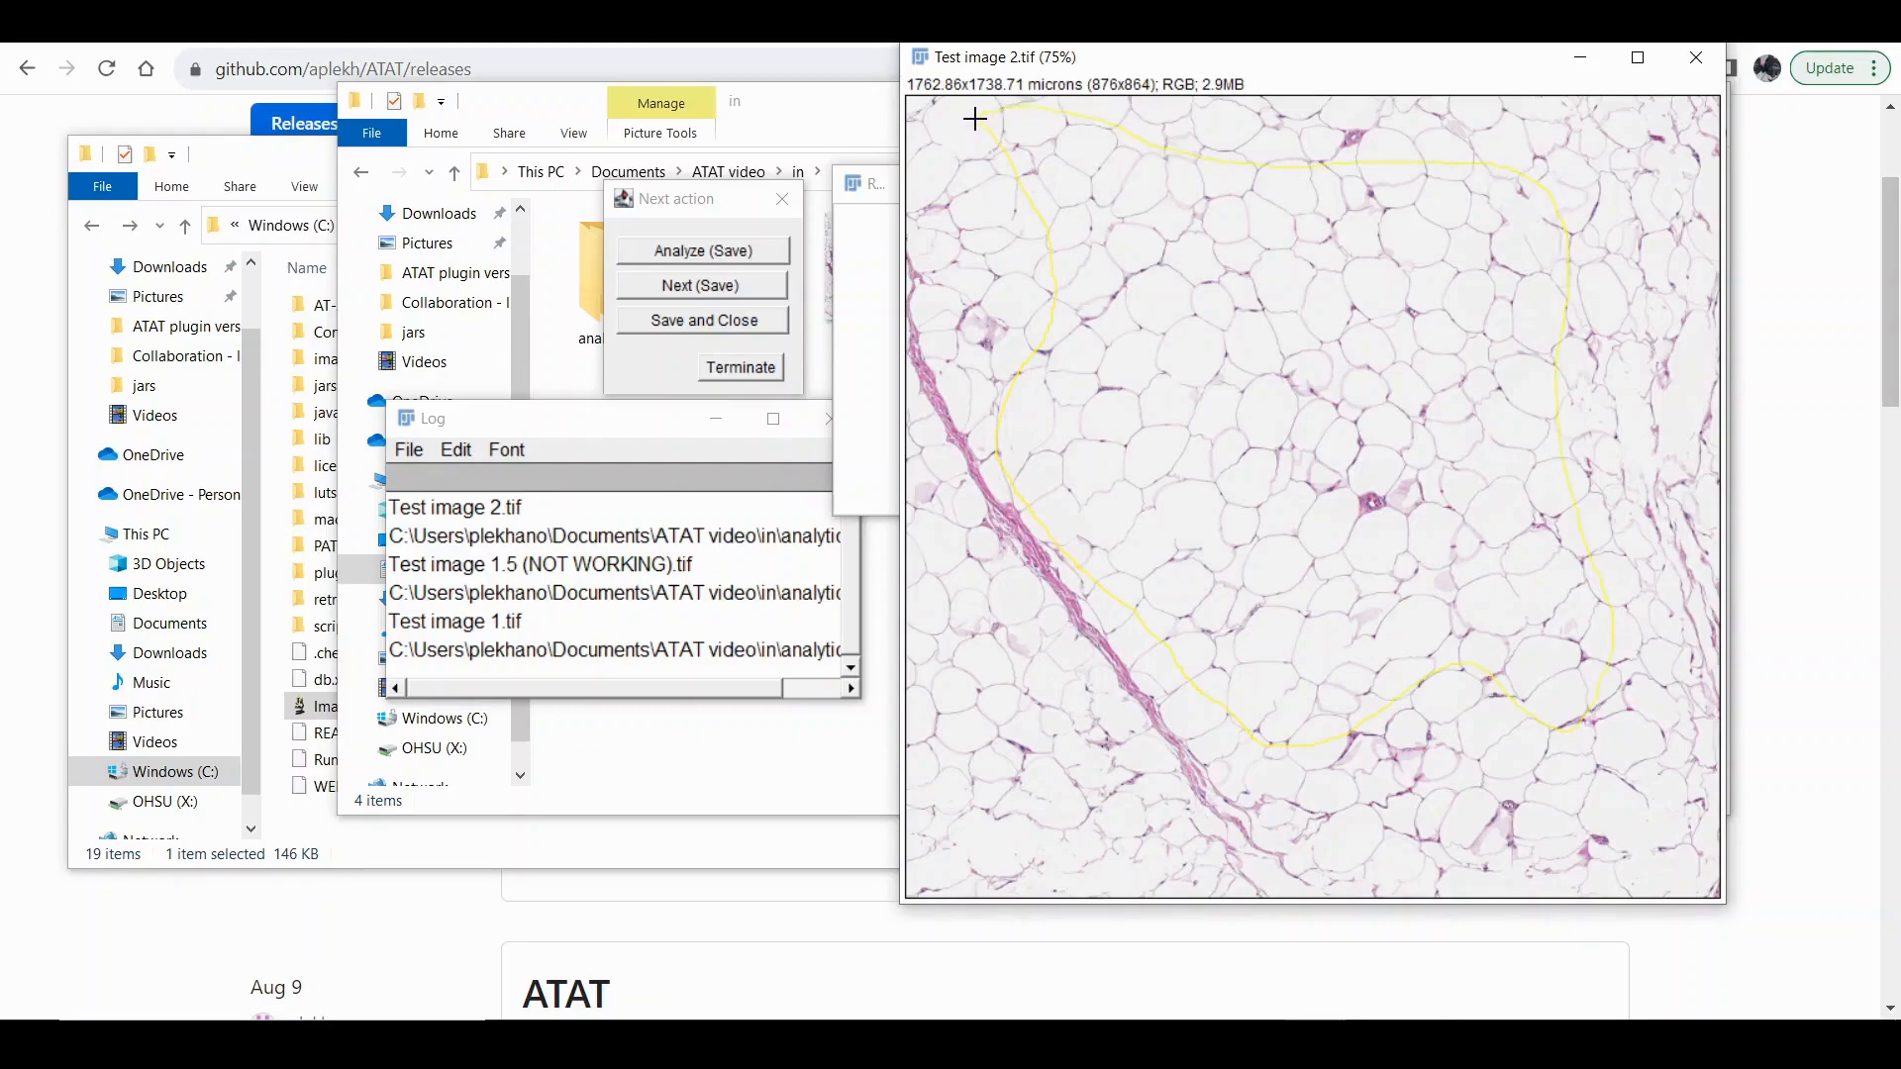
{"action": "left_click", "coordinate": [738, 287]}
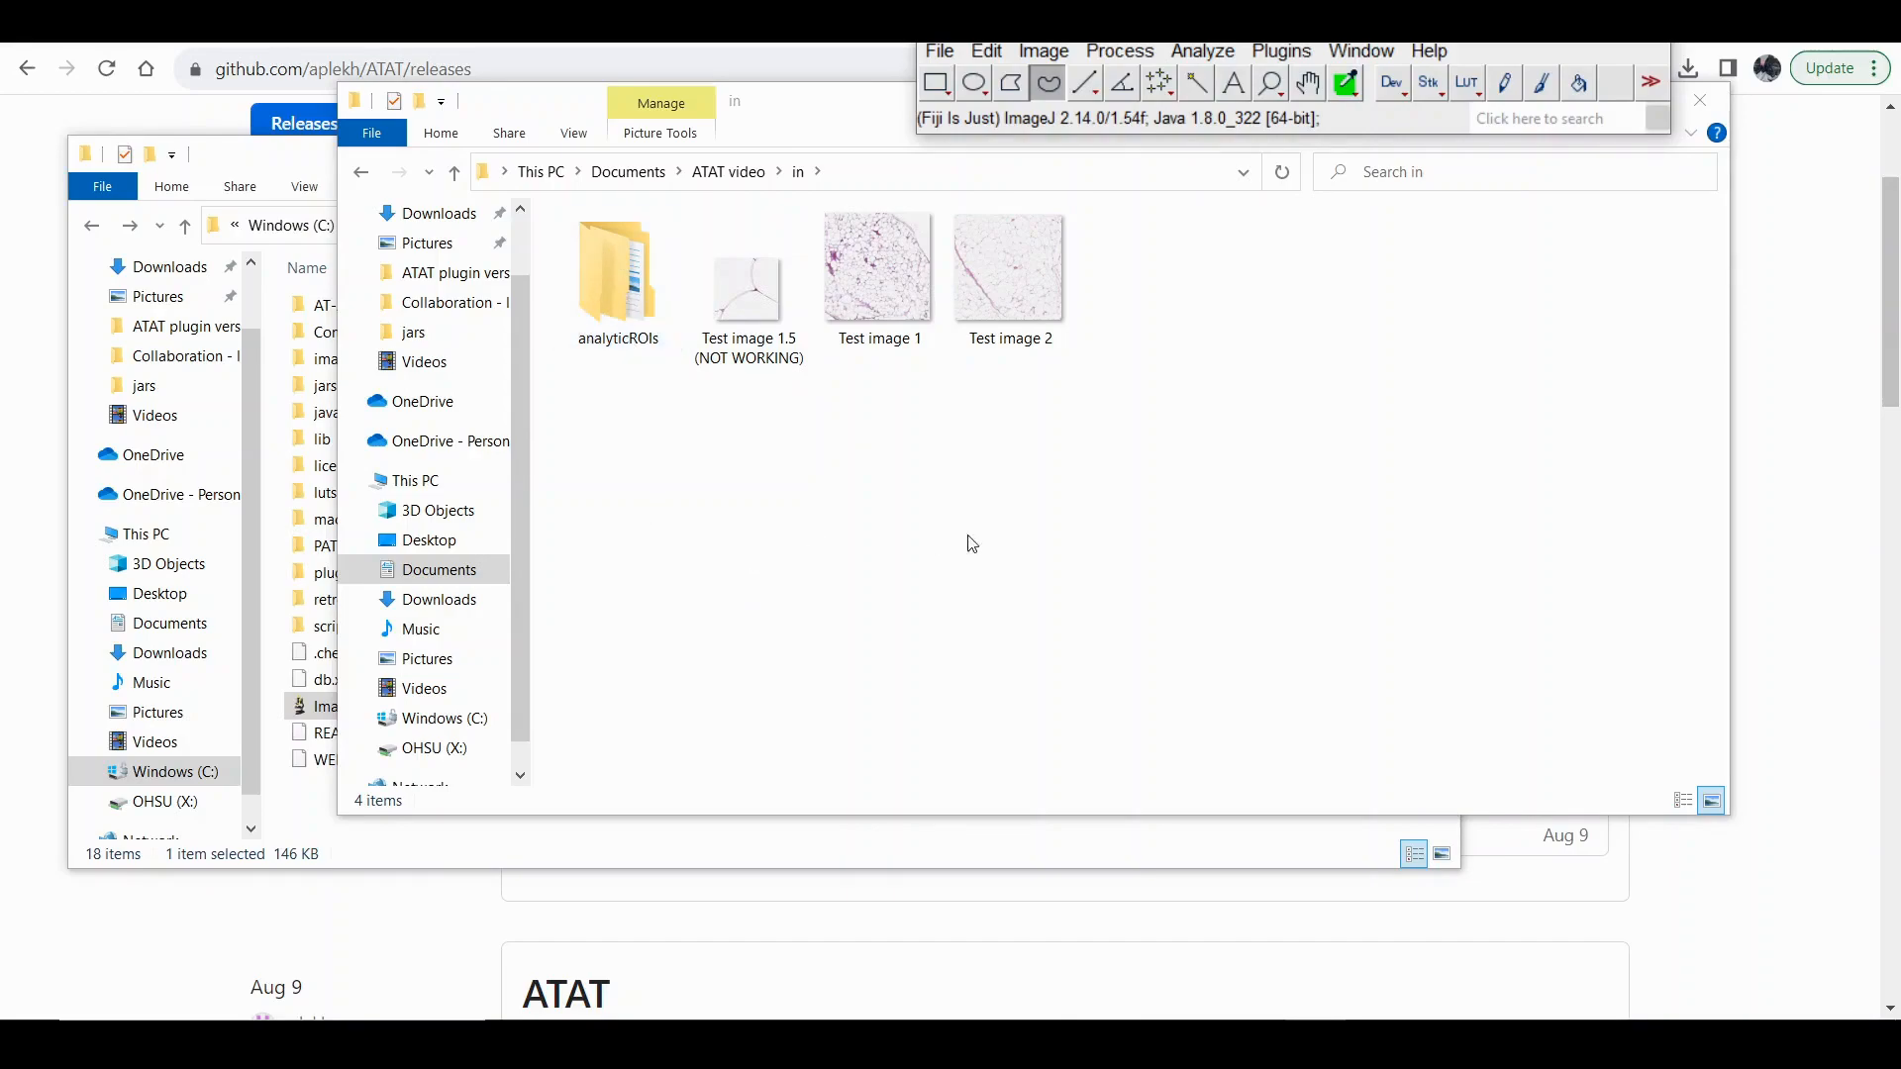
Start the AT-AT 1.1 Analyze command with ATAT video's in folder as the source directory.
{"action": "left_click", "coordinate": [1275, 54]}
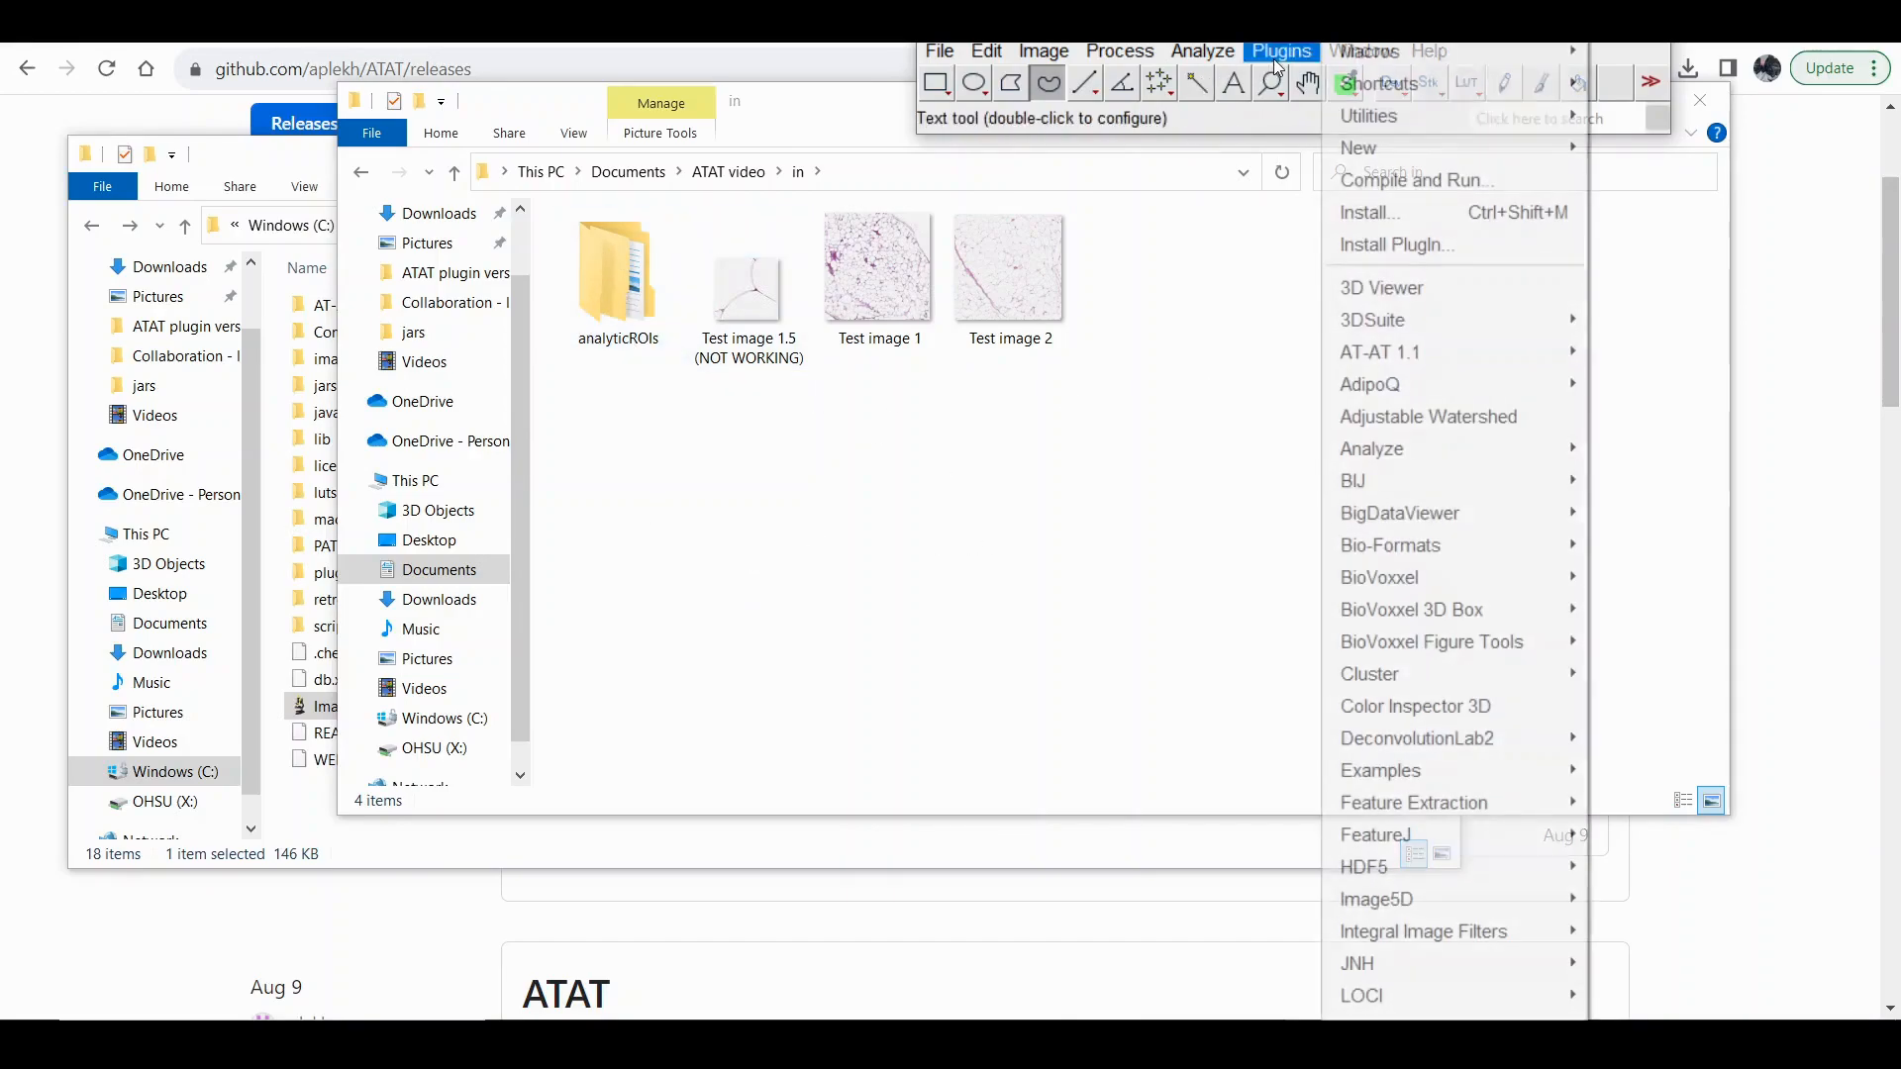
{"action": "mouse_move", "coordinate": [1424, 353]}
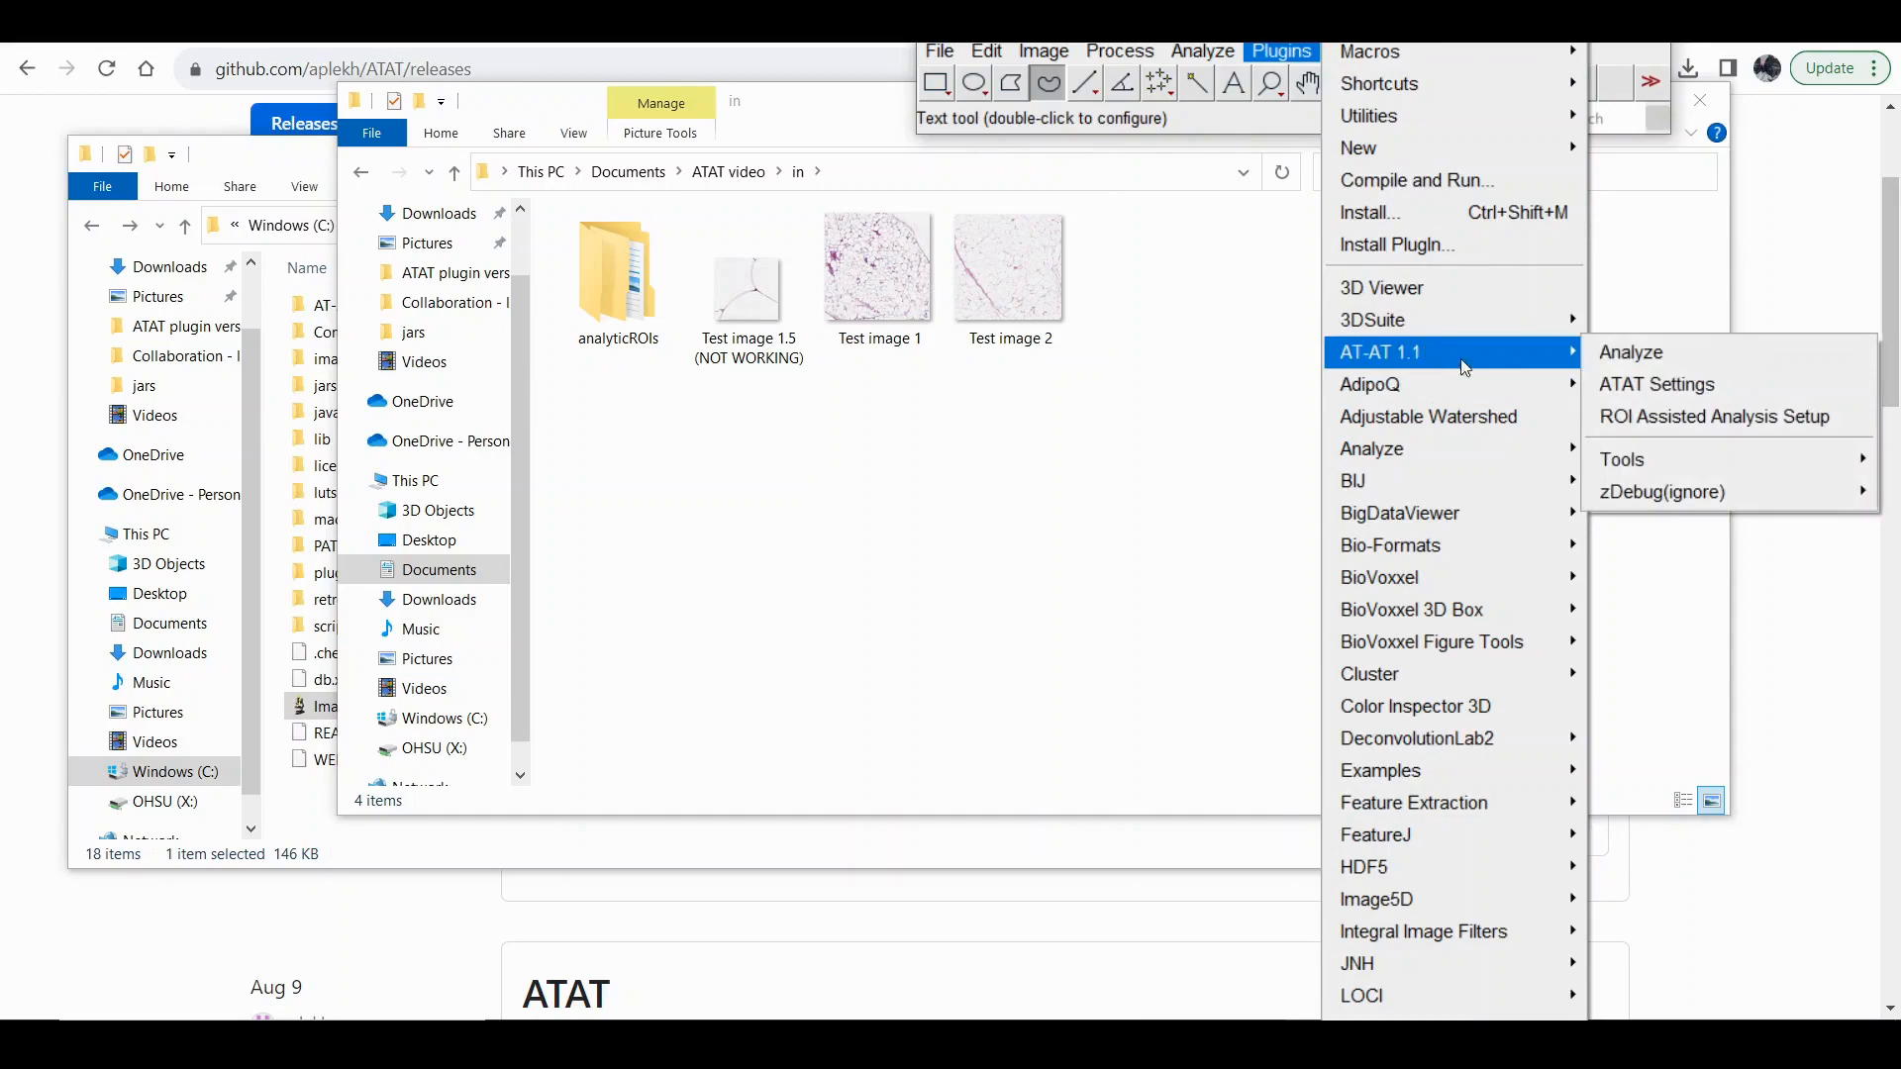
{"action": "left_click", "coordinate": [1606, 354]}
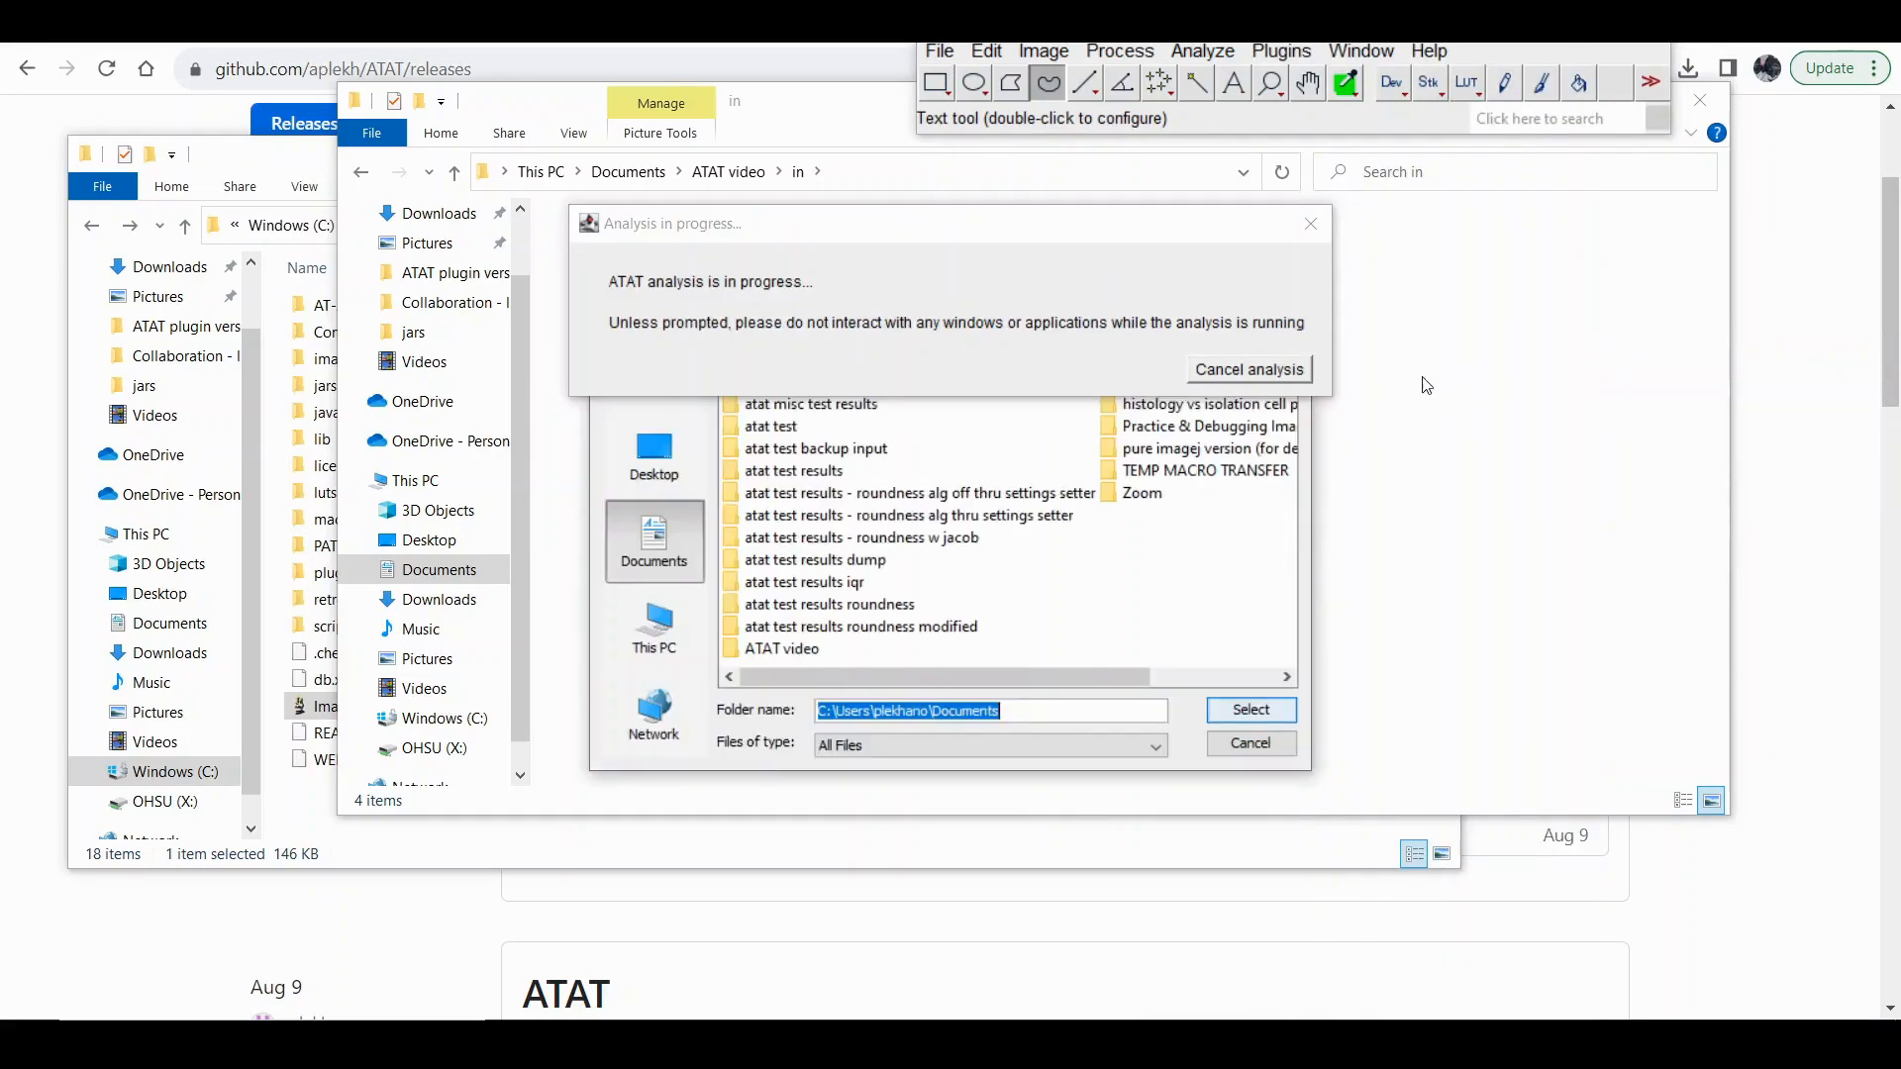
{"action": "left_click", "coordinate": [760, 649]}
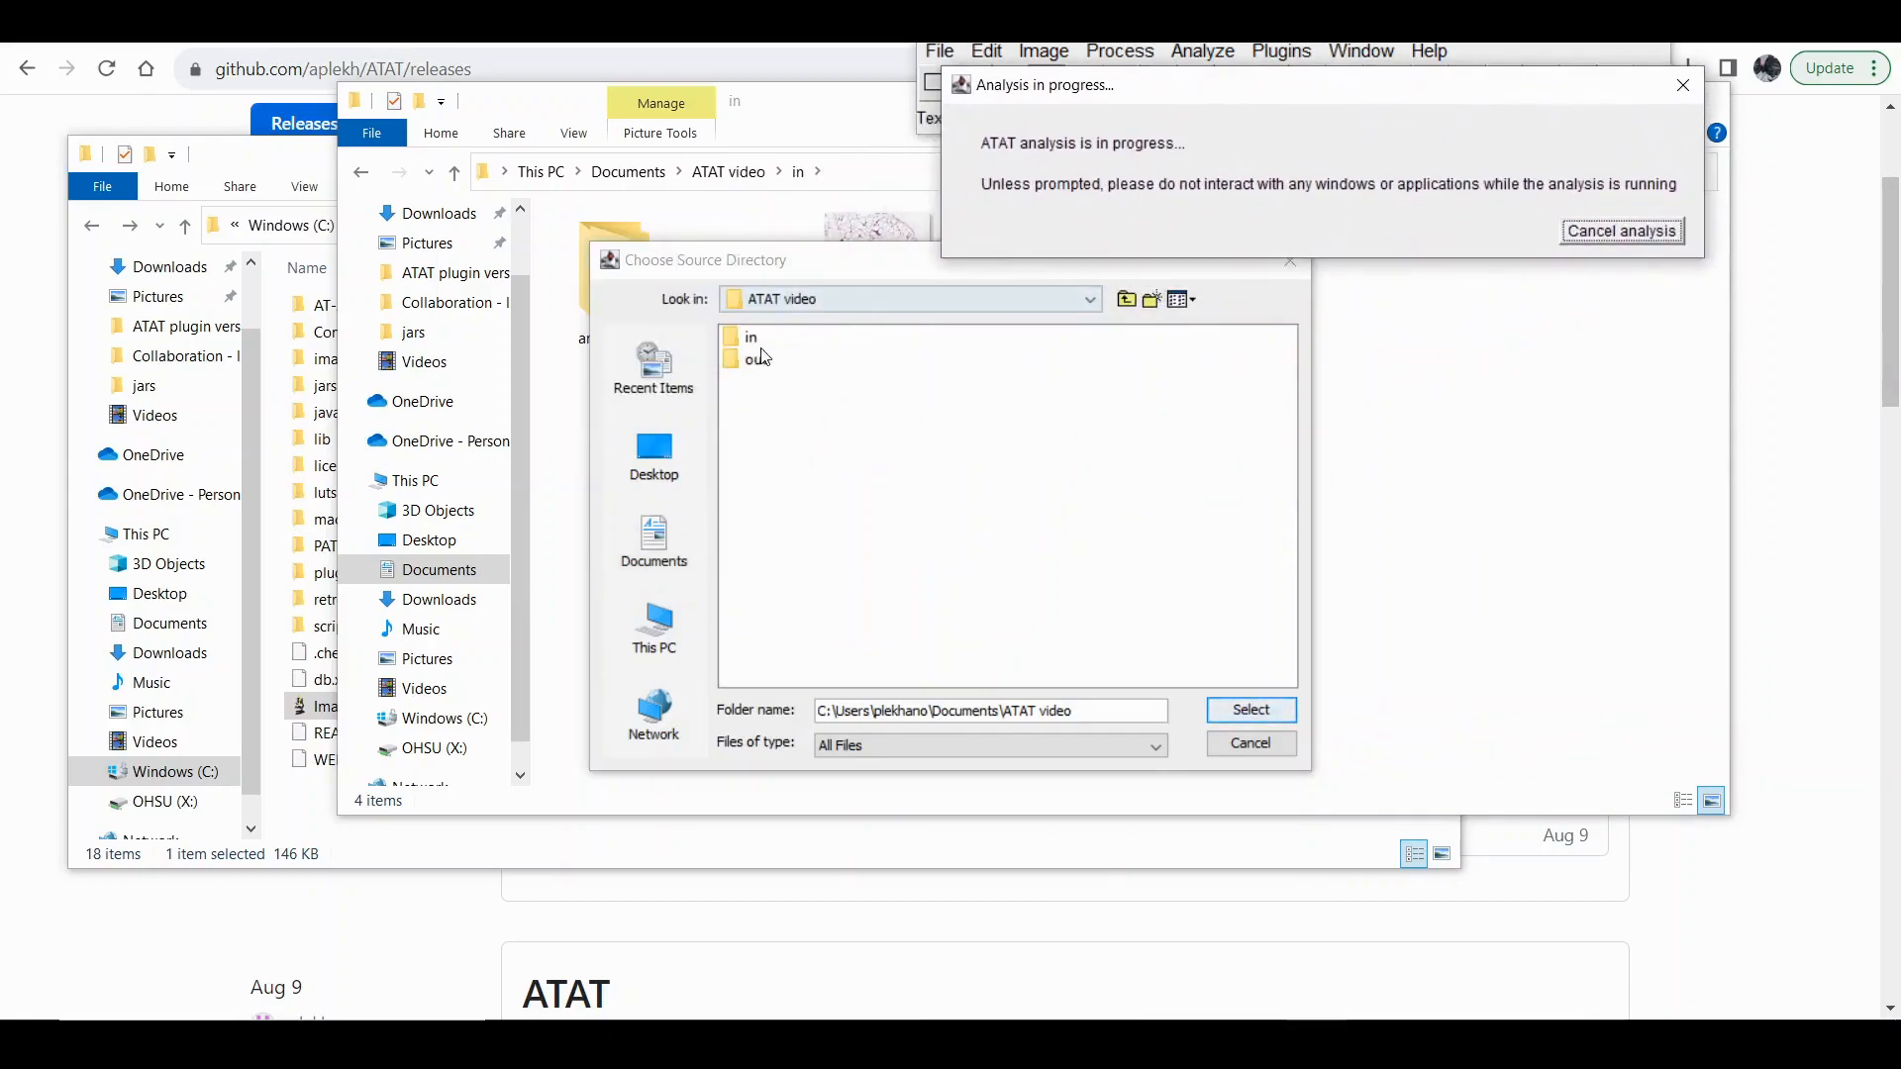
{"action": "left_click", "coordinate": [750, 342]}
{"action": "left_click", "coordinate": [1268, 713]}
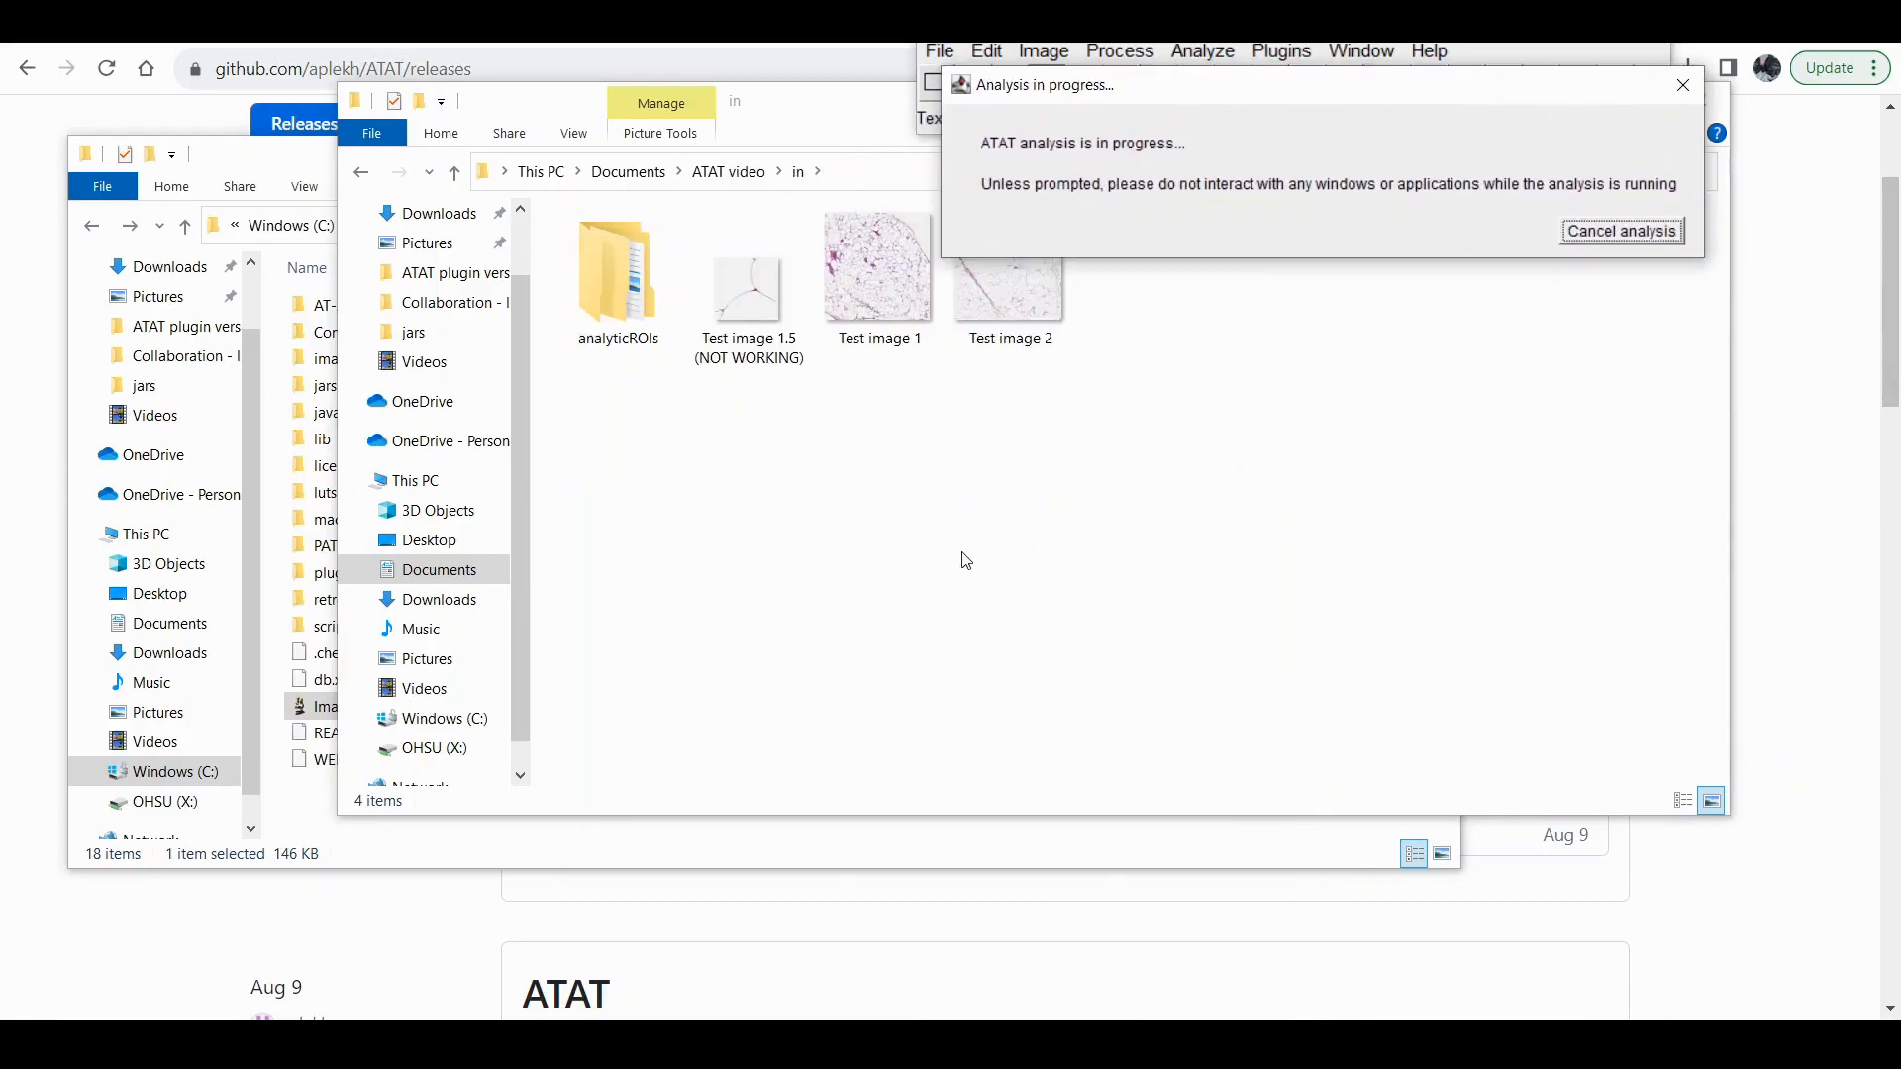
Choose ATAT video's out folder as the output directory and run the analysis.
{"action": "left_click", "coordinate": [784, 652]}
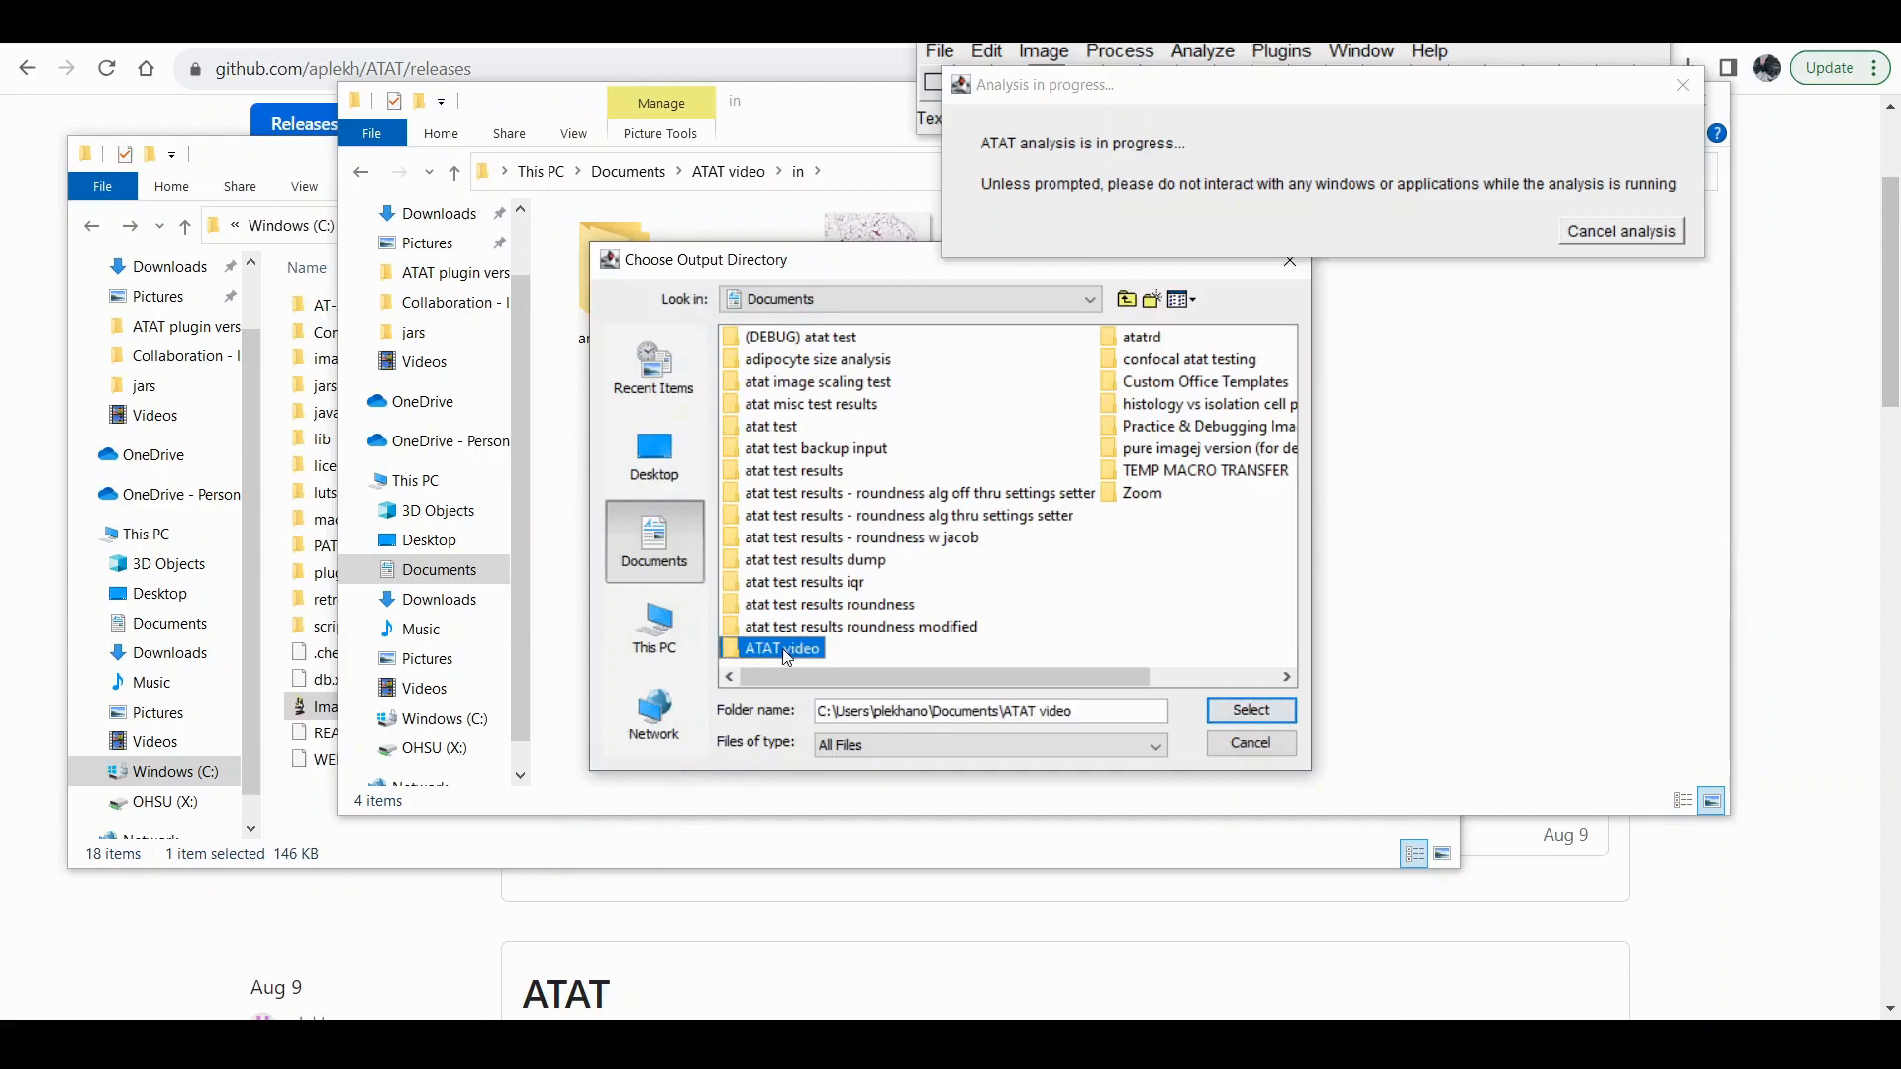
{"action": "left_click", "coordinate": [757, 339]}
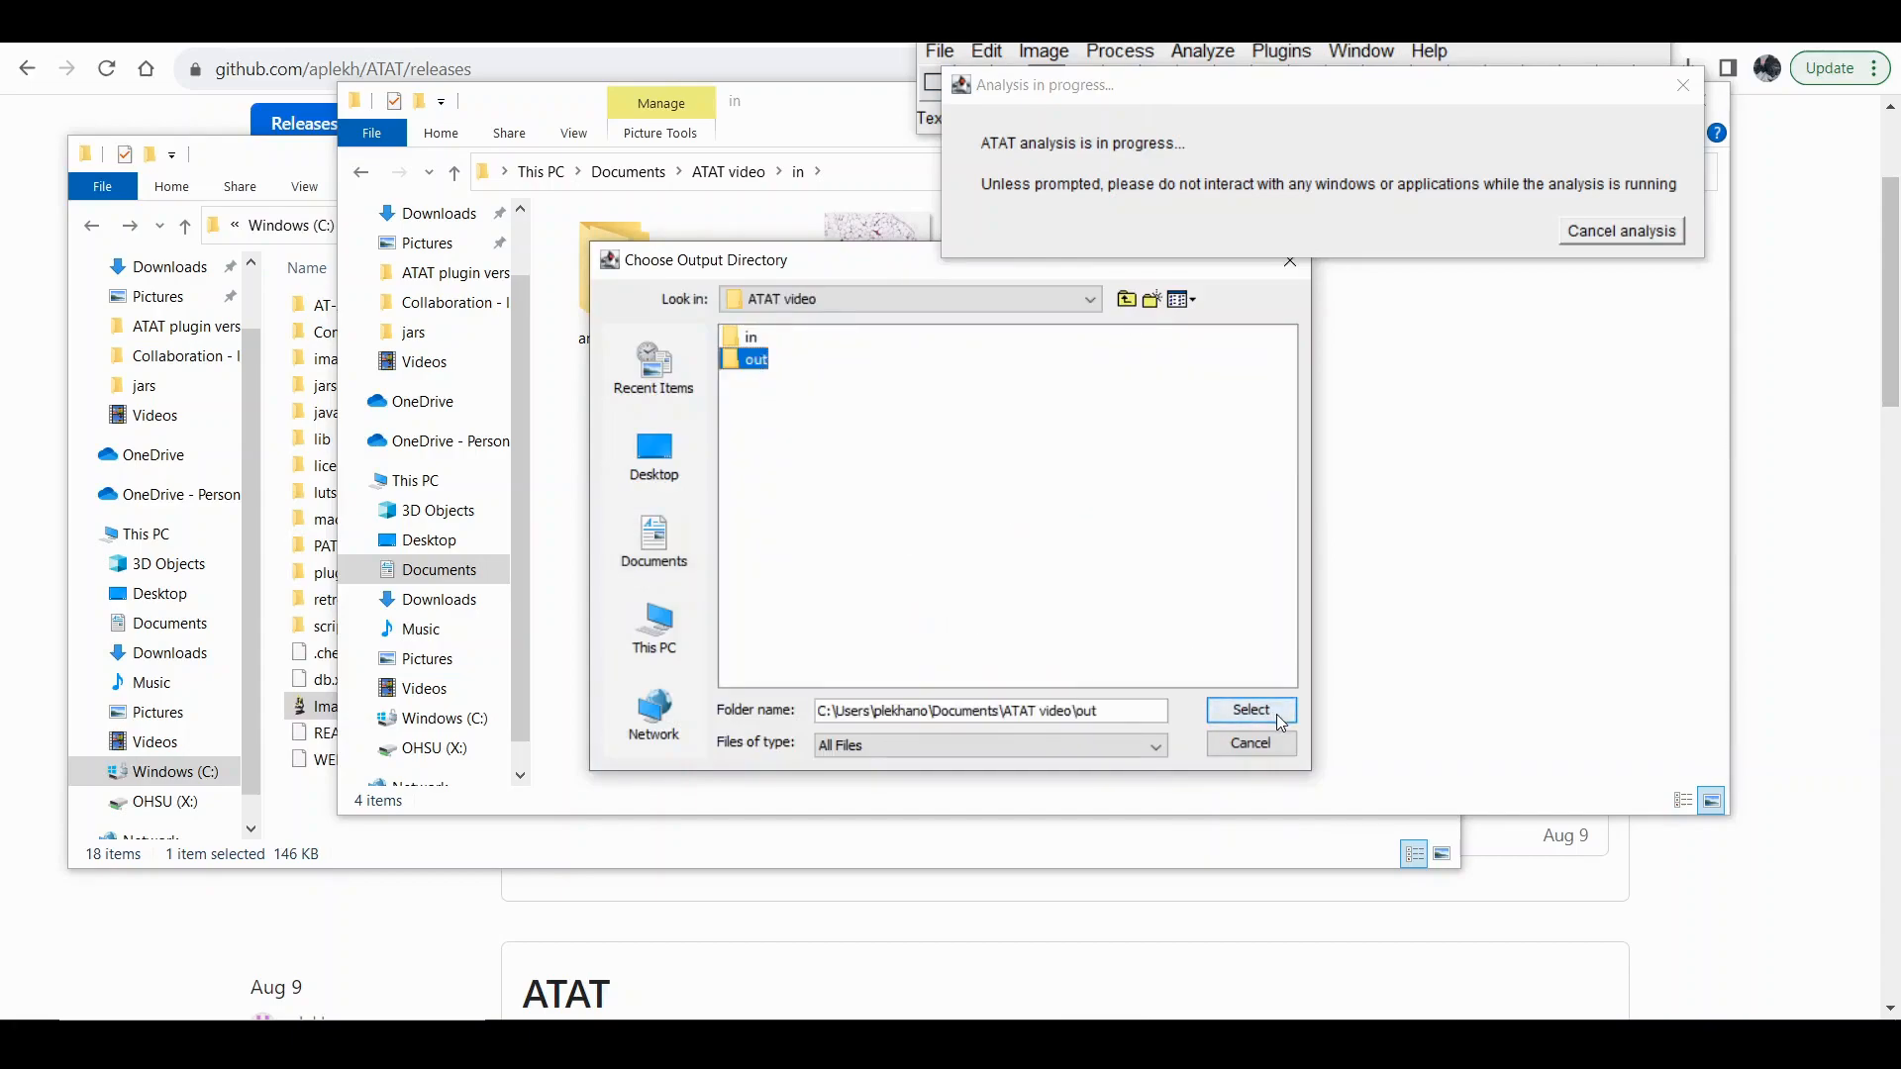
{"action": "left_click", "coordinate": [1276, 715]}
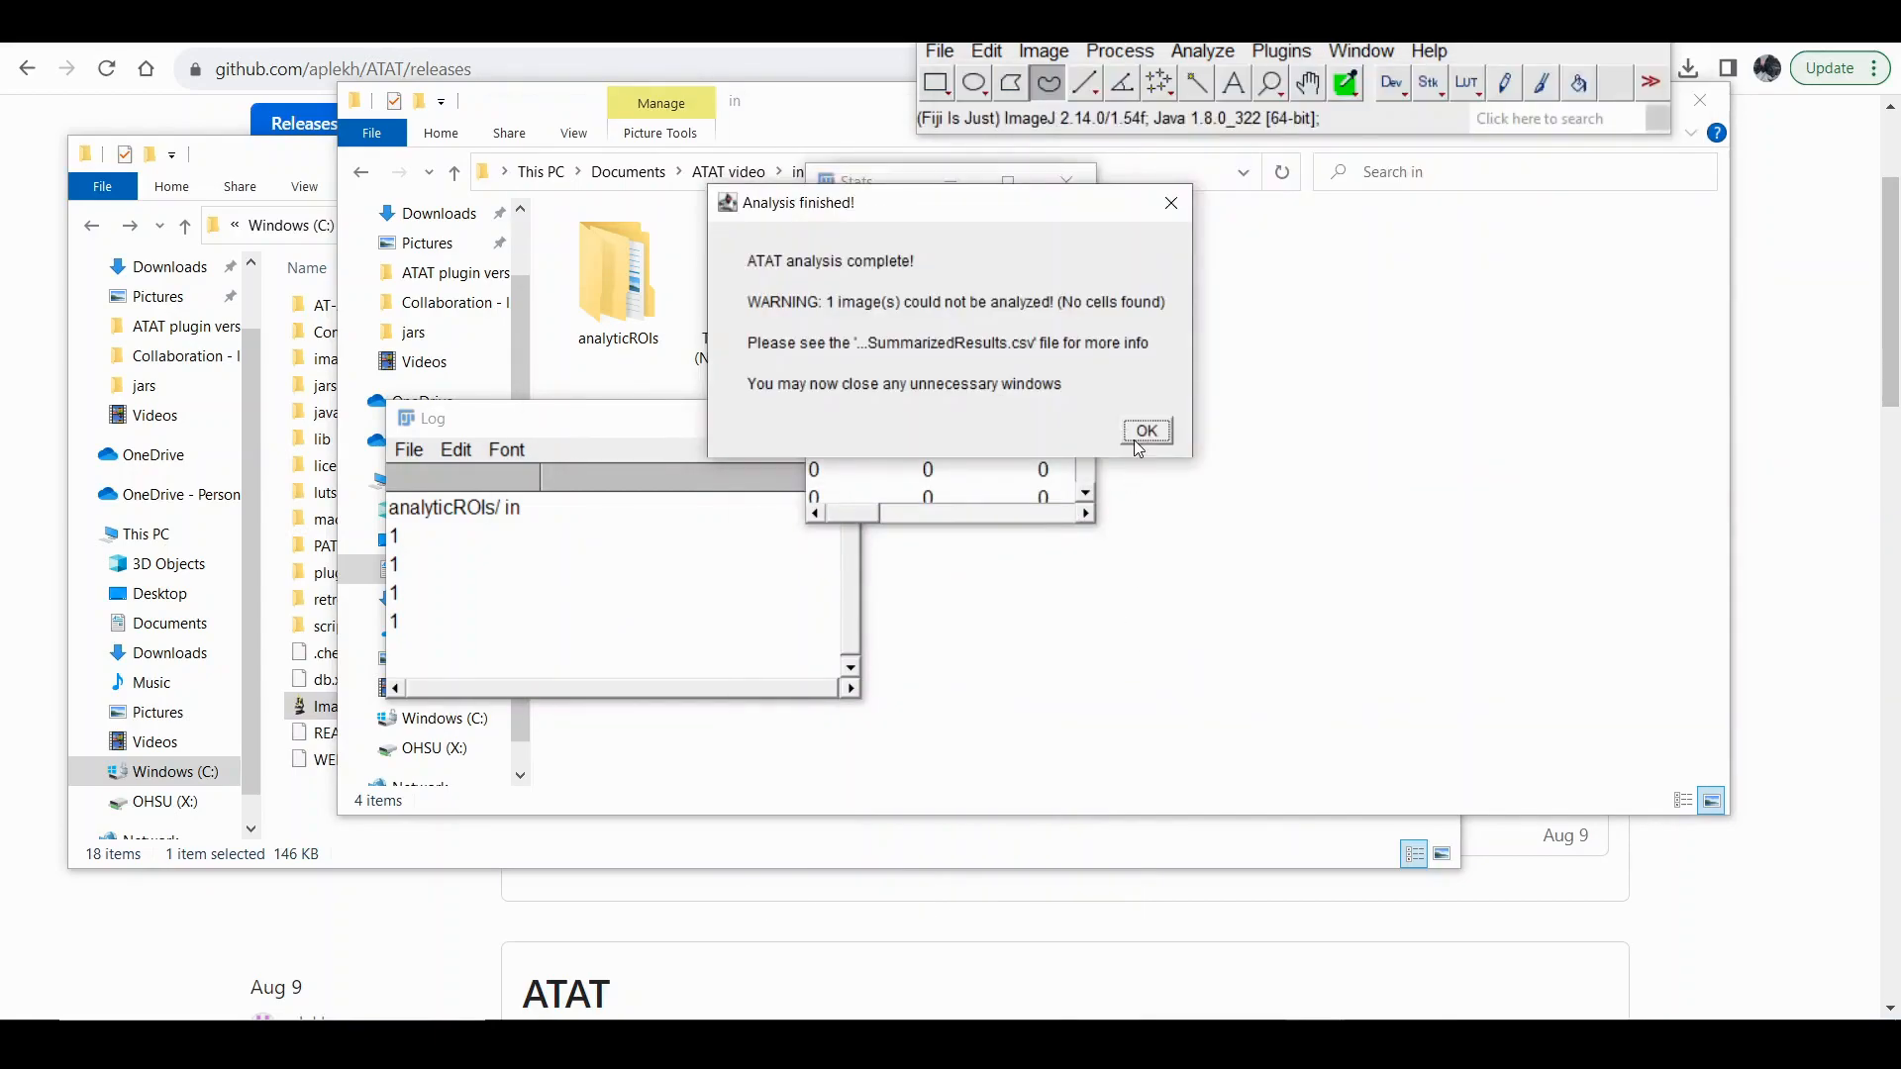
Dismiss the analysis completion message and close the leftover ROI Manager and Log windows.
{"action": "left_click", "coordinate": [1136, 439]}
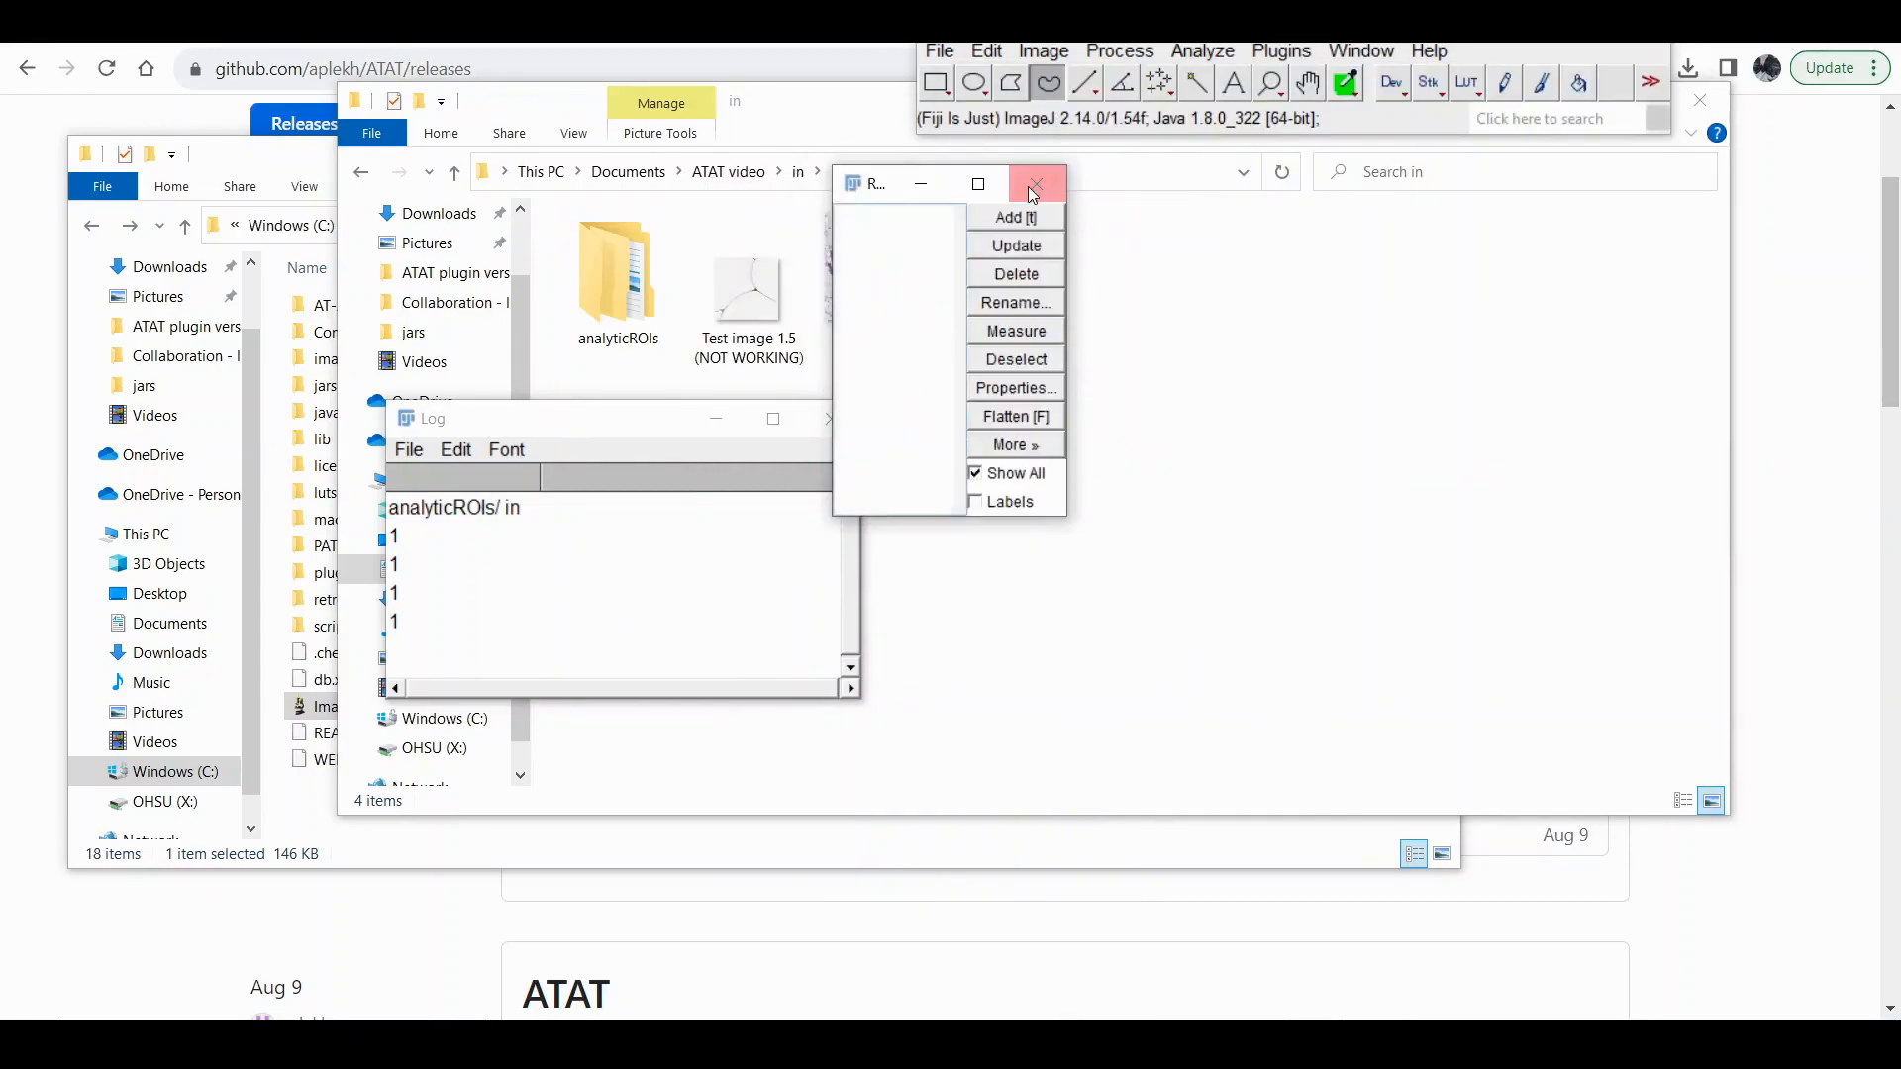
{"action": "left_click", "coordinate": [1035, 186]}
{"action": "left_click", "coordinate": [841, 418]}
View Test image 1_Mask from the Technical Files folder inside ATAT video's out folder, and close the mask image.
{"action": "left_click", "coordinate": [728, 171]}
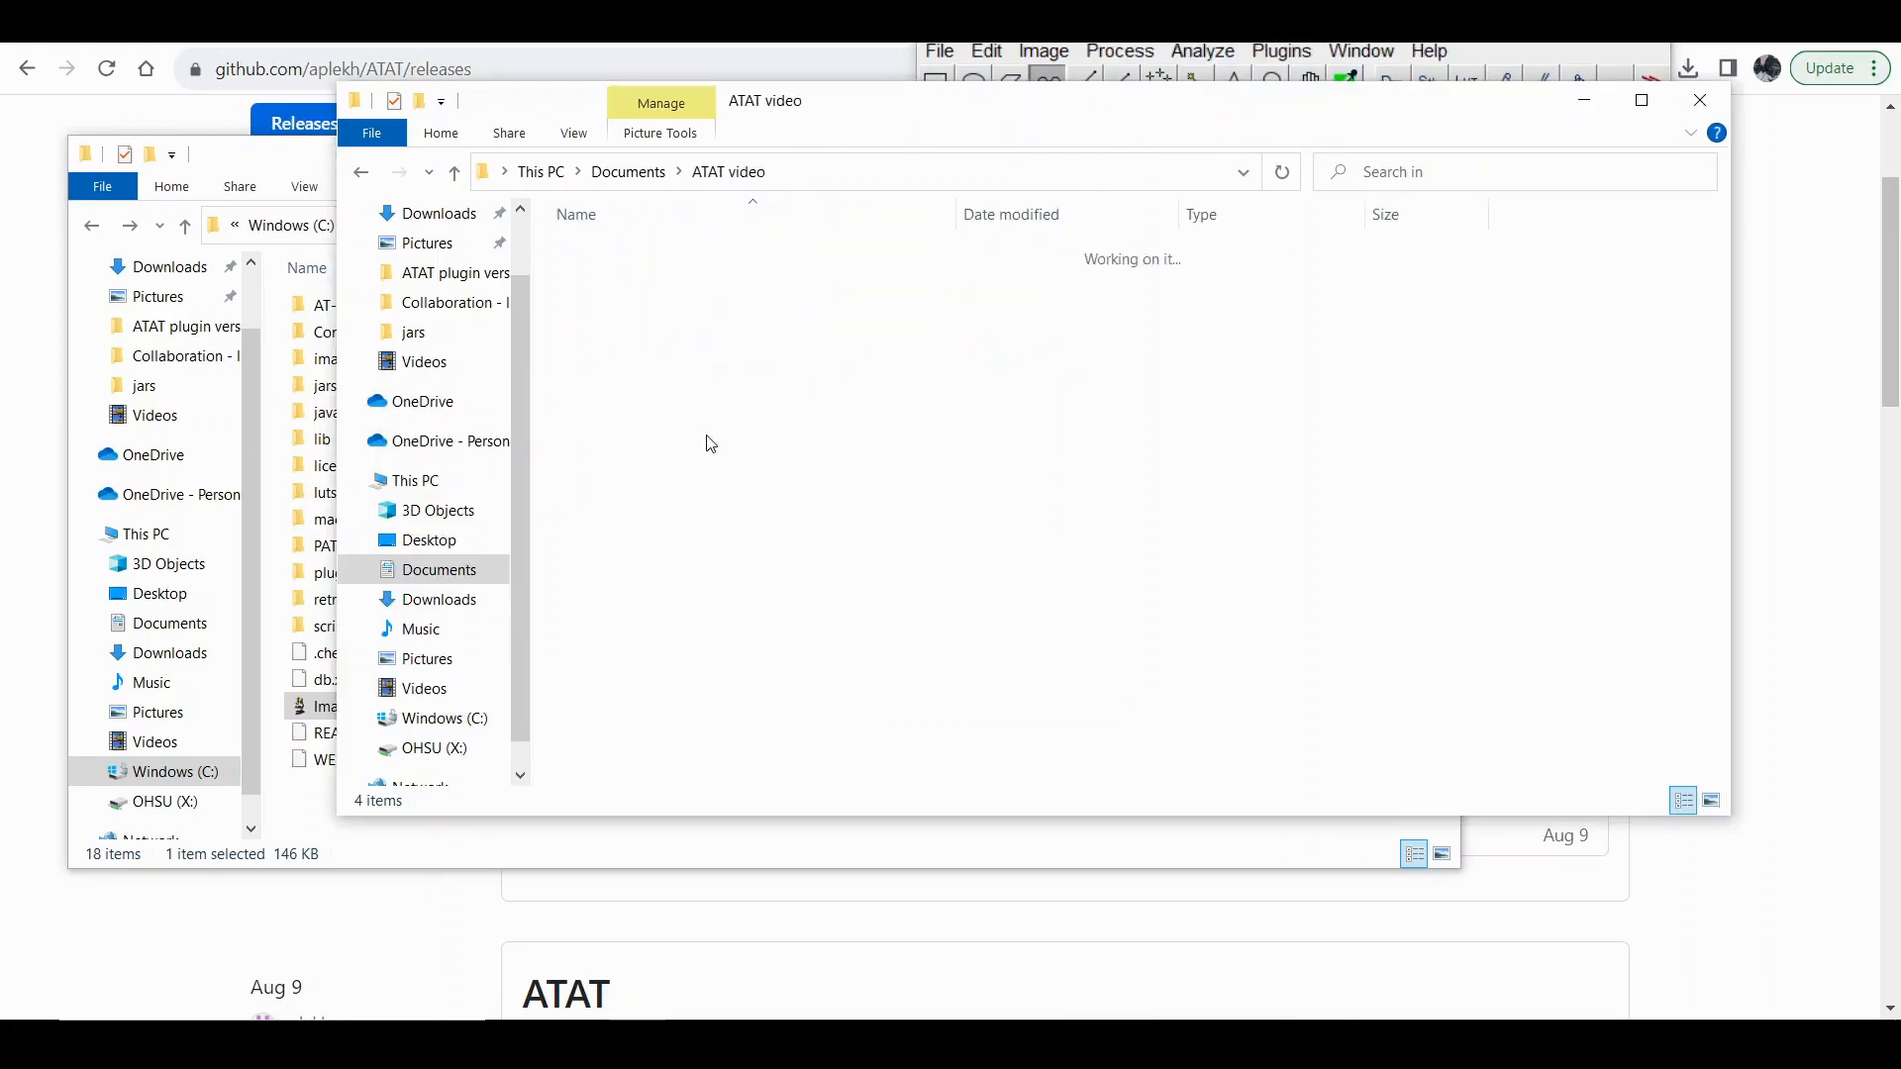
{"action": "double_click", "coordinate": [599, 279]}
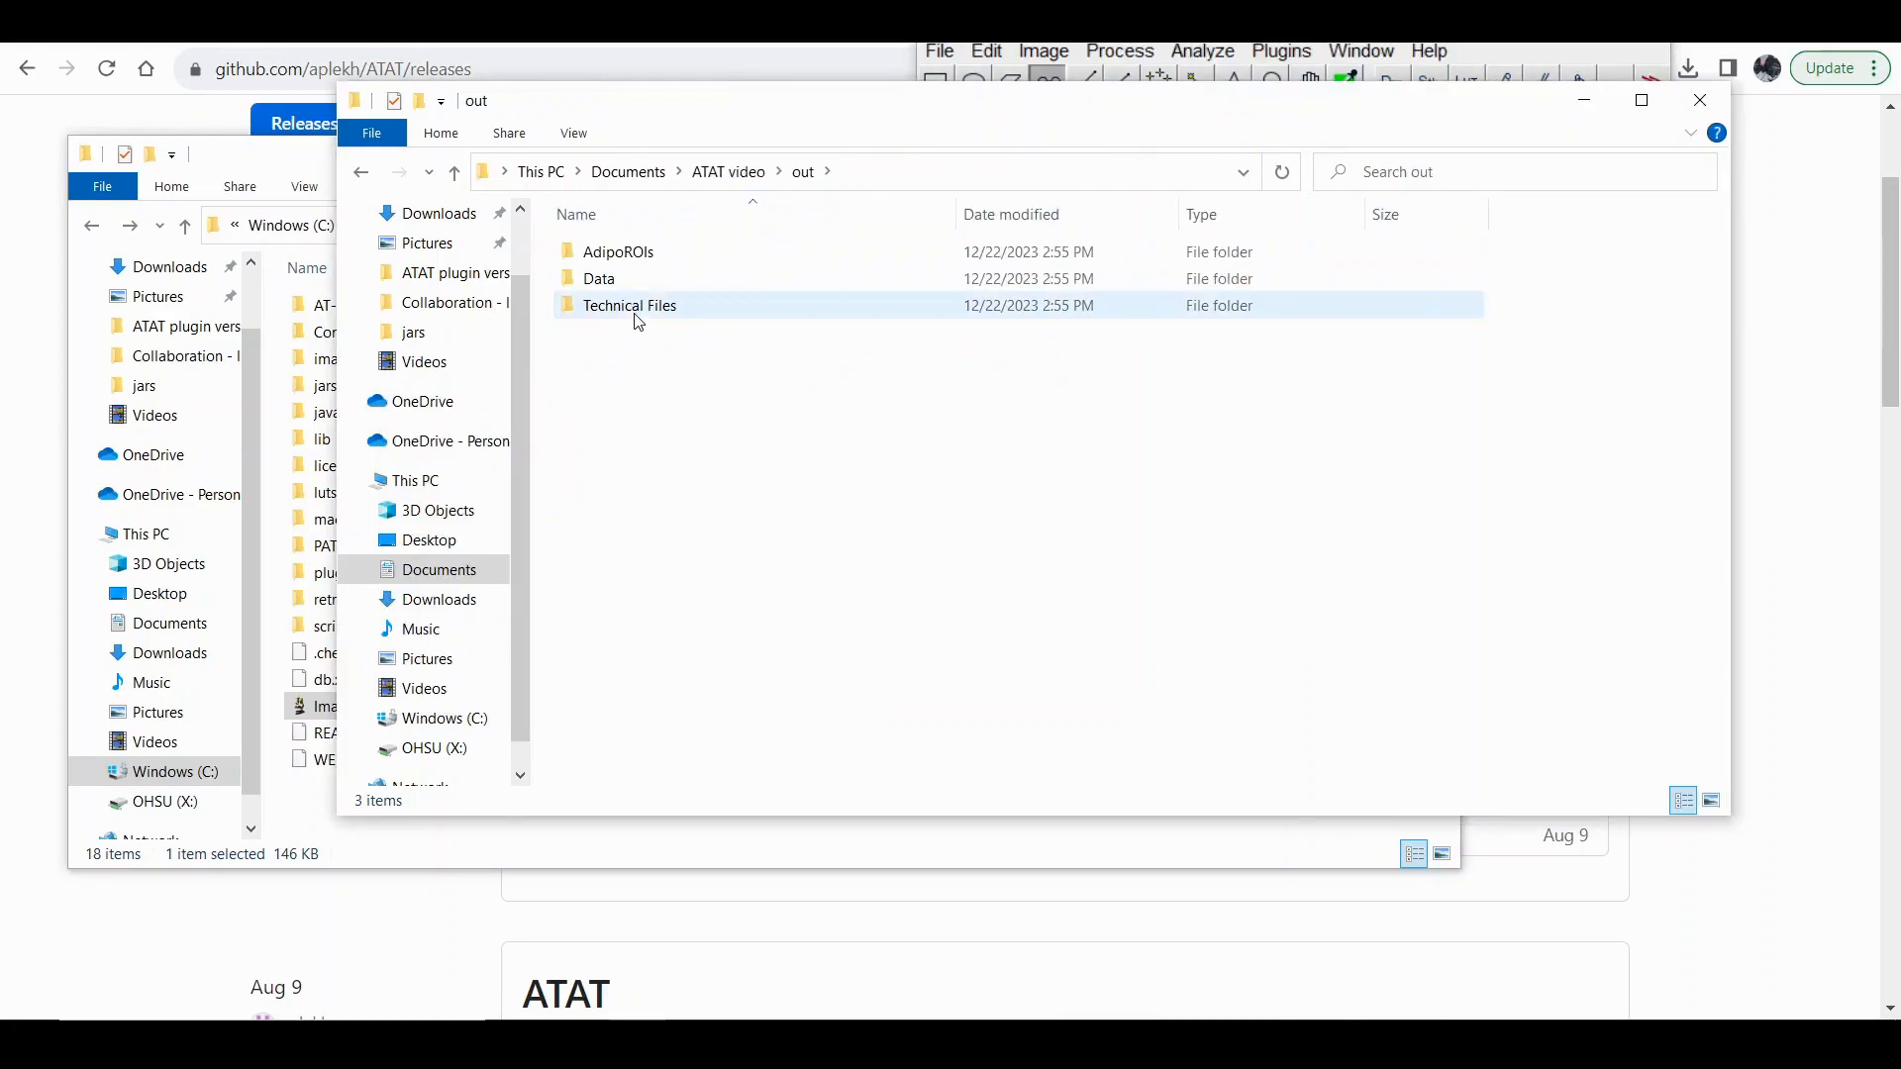
{"action": "double_click", "coordinate": [629, 306]}
{"action": "left_click", "coordinate": [702, 315]}
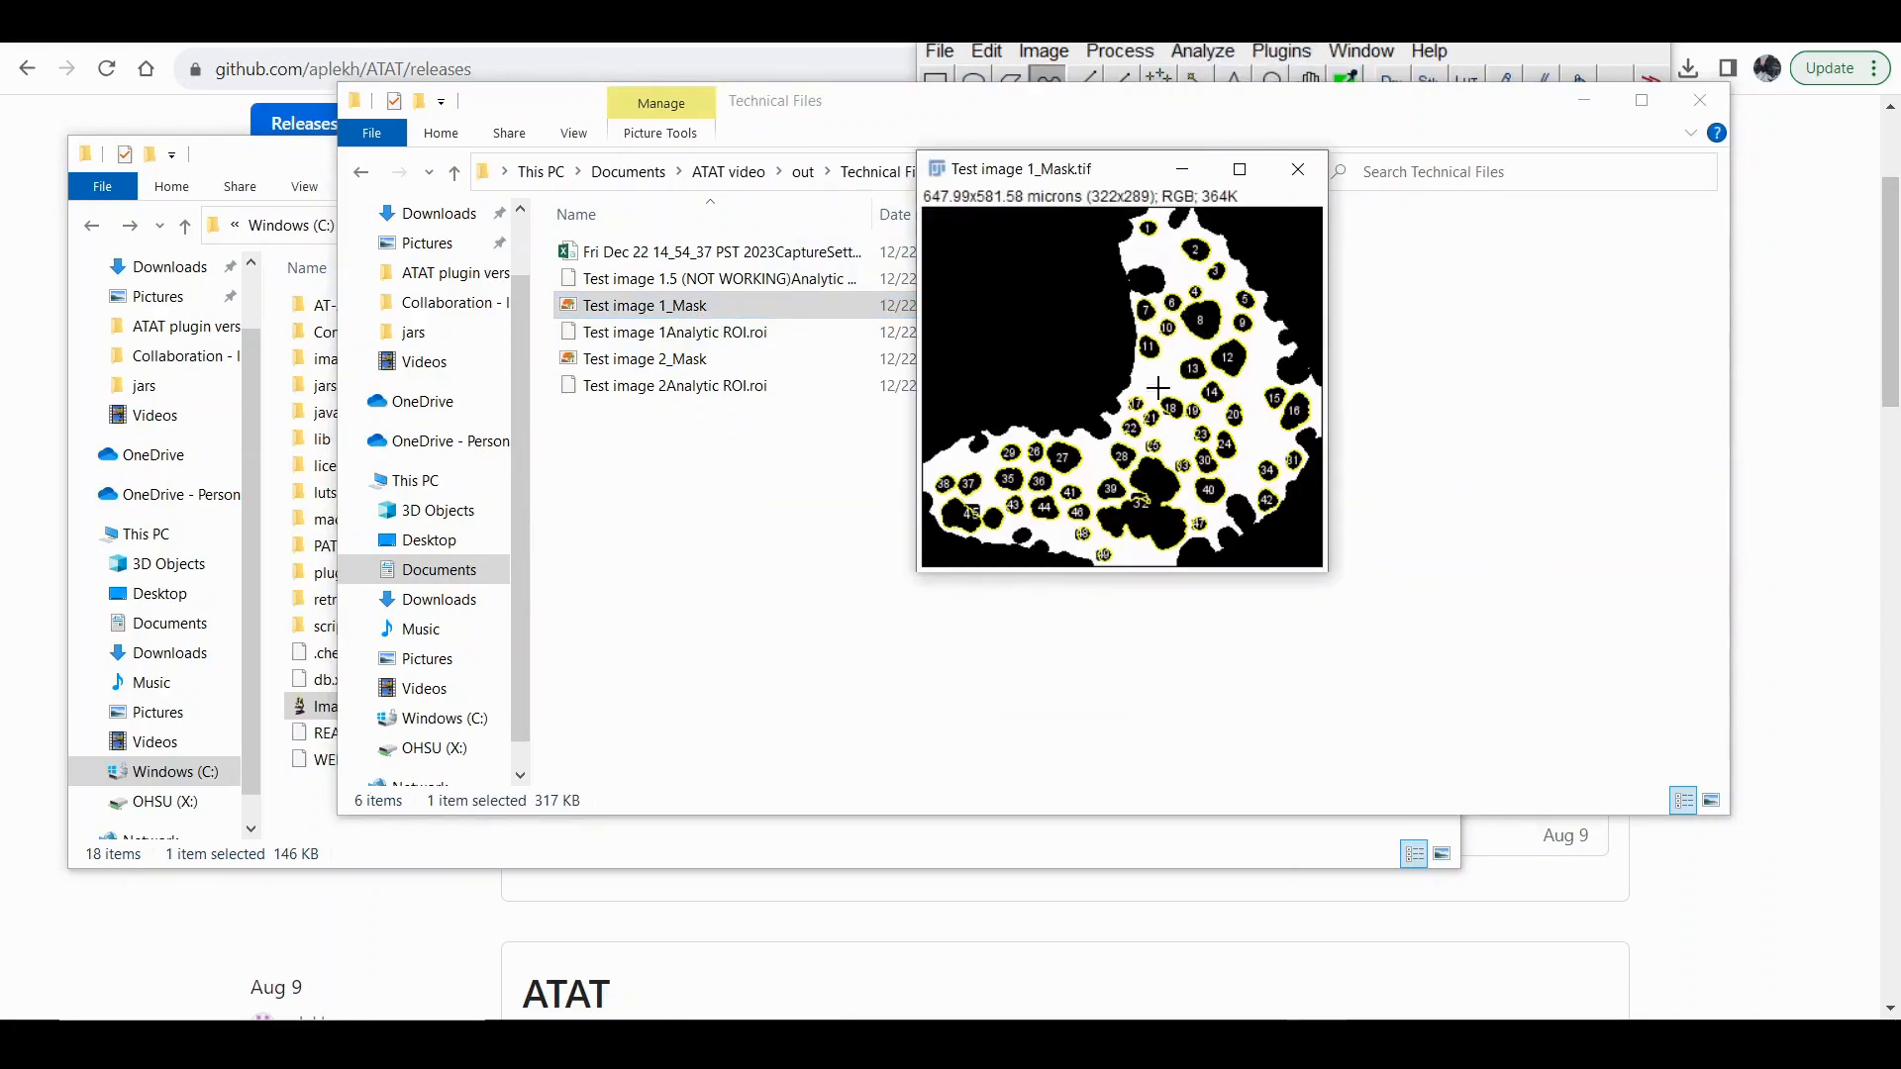
{"action": "left_click", "coordinate": [1298, 169]}
Open Test image 1 from ATAT video's in folder in ImageJ and move its window clear of the toolbar.
{"action": "left_click", "coordinate": [802, 174]}
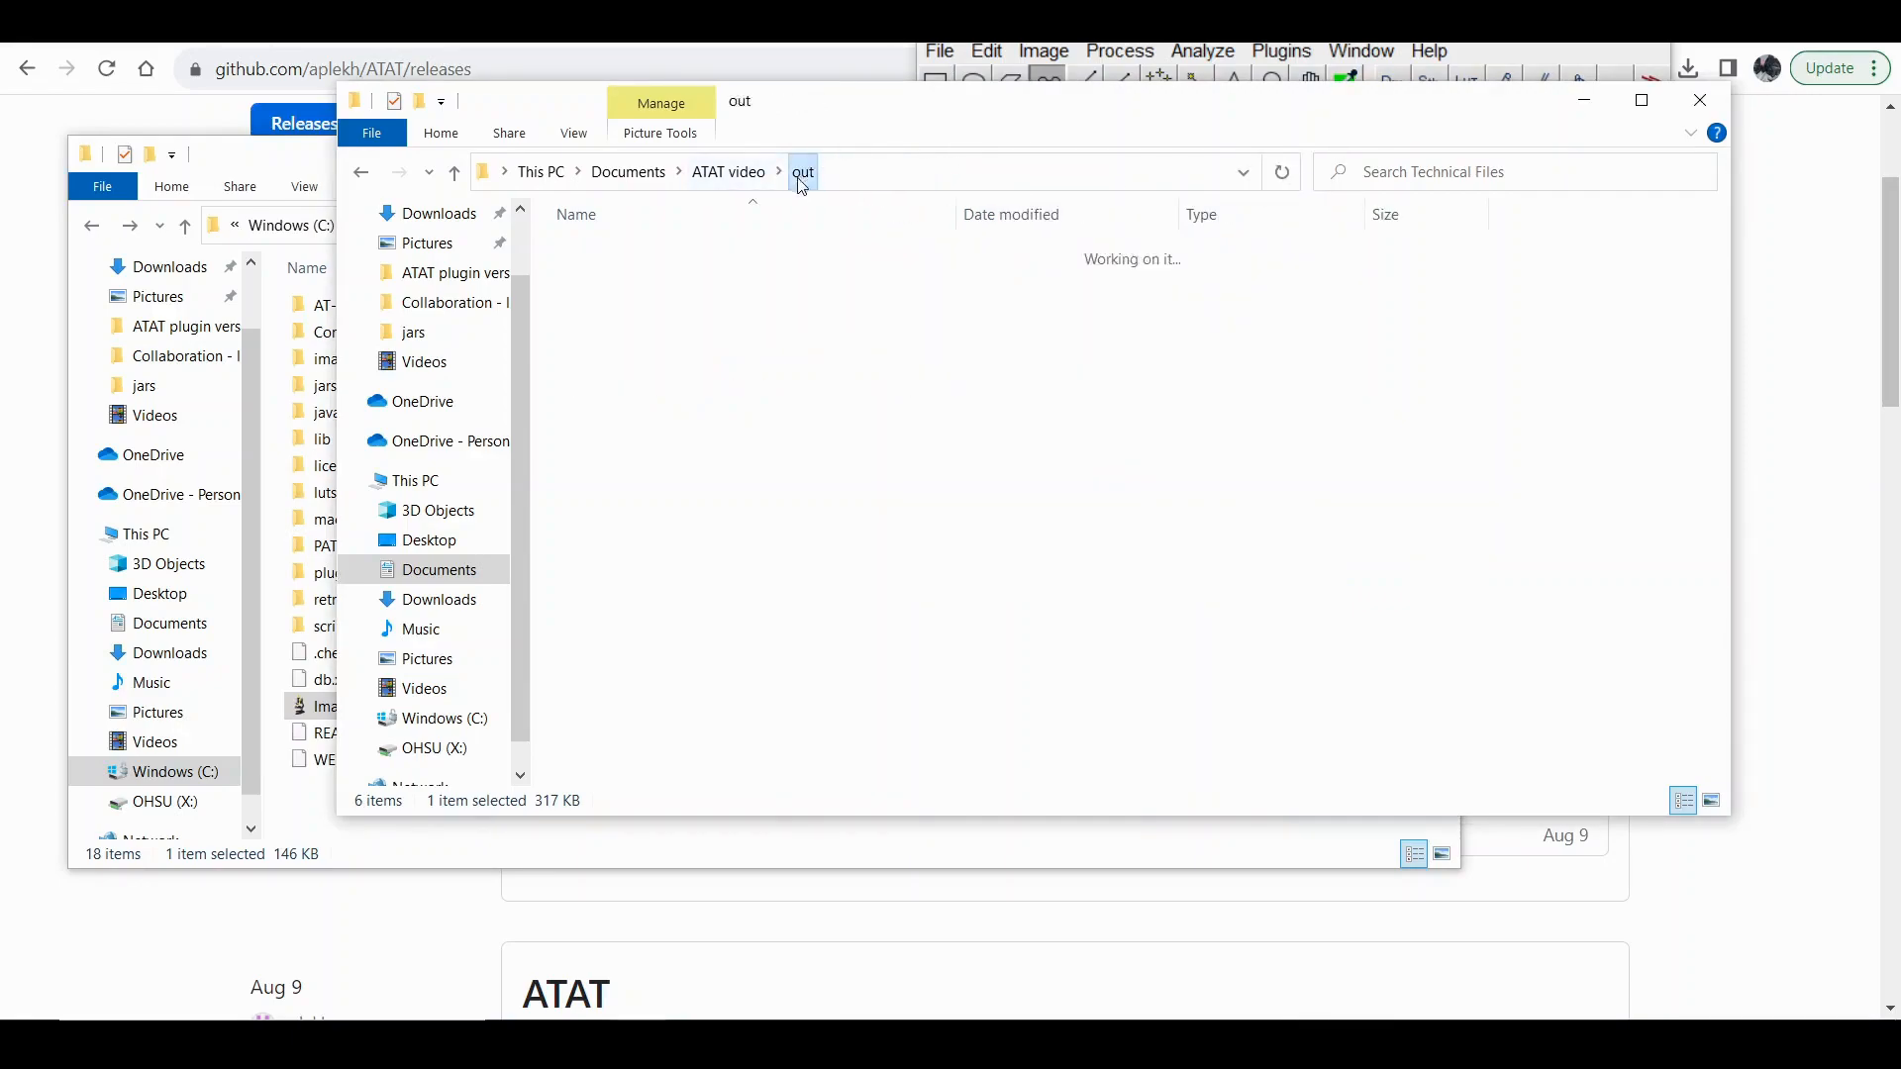
{"action": "left_click", "coordinate": [728, 172]}
{"action": "double_click", "coordinate": [640, 256]}
{"action": "left_click", "coordinate": [886, 317]}
{"action": "left_click_drag", "start_coordinate": [878, 268], "coordinate": [1406, 79]}
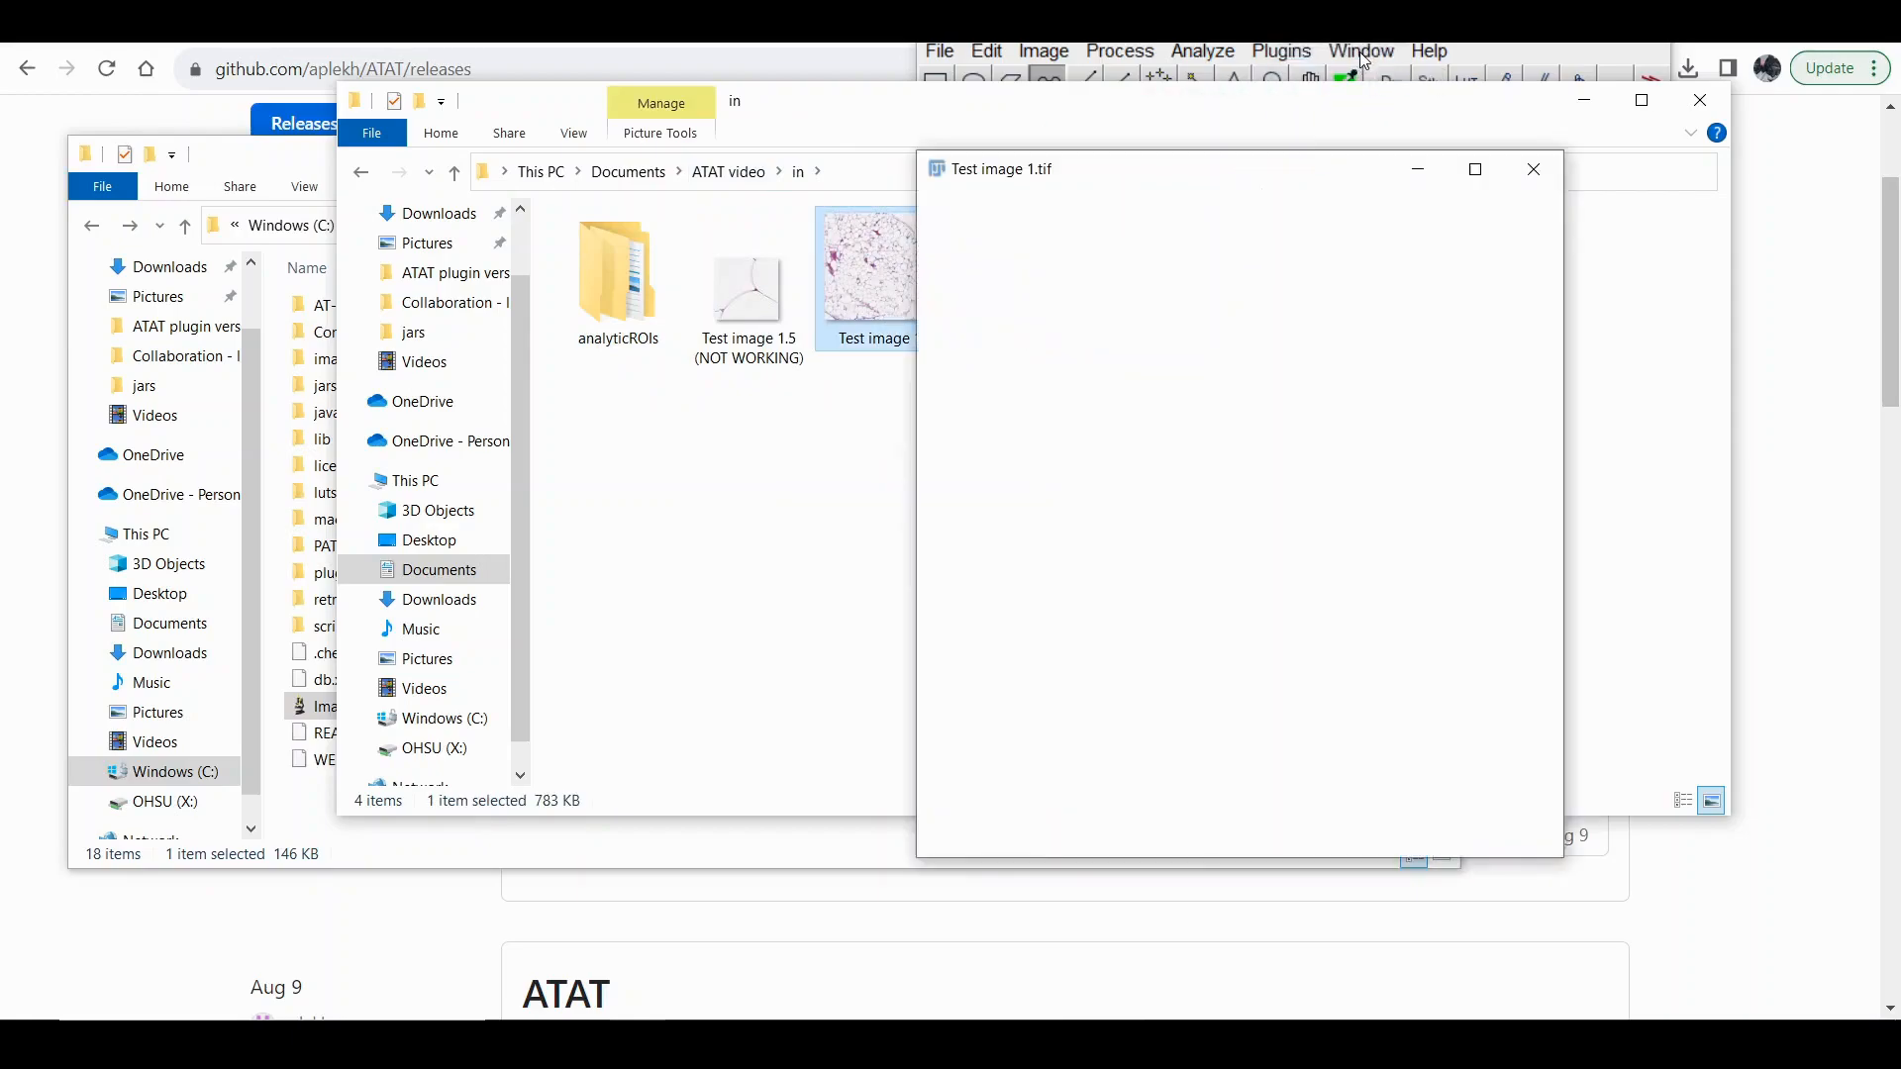
{"action": "left_click_drag", "start_coordinate": [1406, 295], "coordinate": [1420, 321]}
Load the Test image 1AdipoROIs archive from the out folder's AdipoROIs subfolder into the ROI Manager.
{"action": "left_click", "coordinate": [729, 172]}
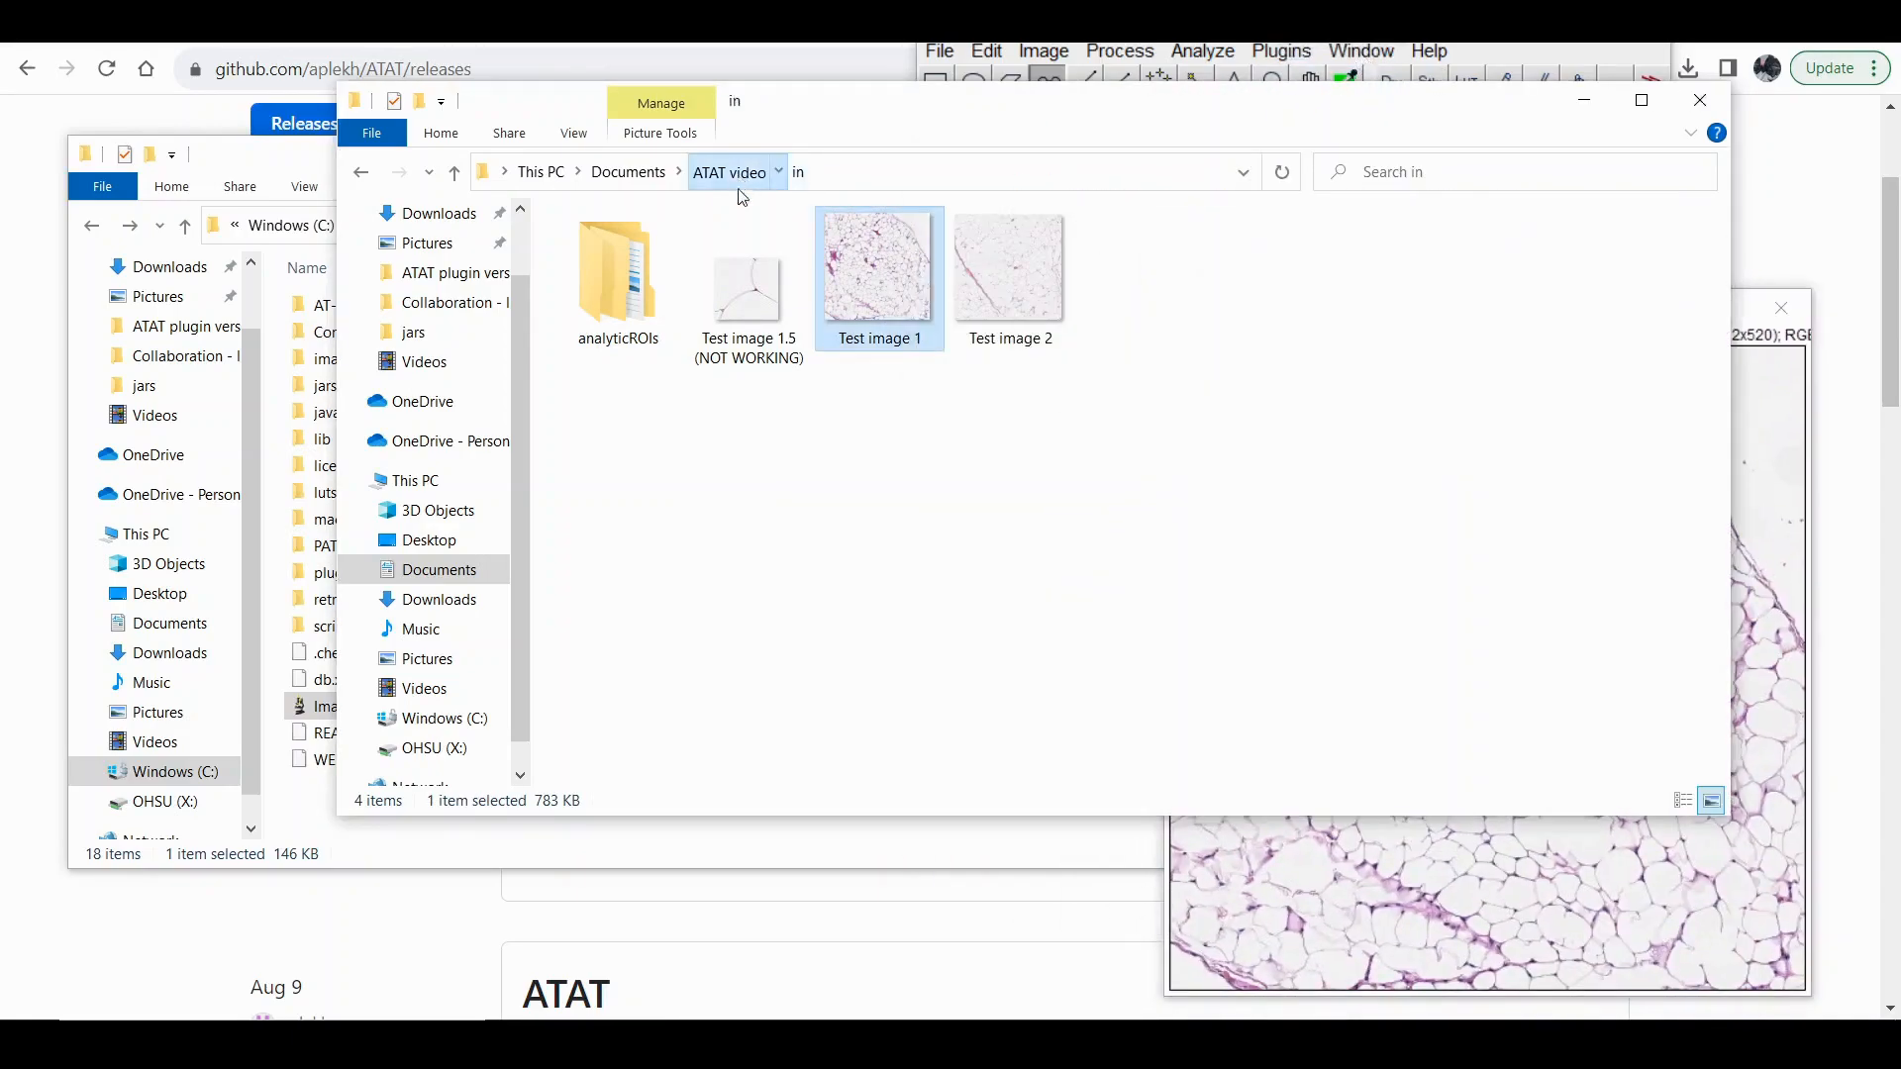
{"action": "double_click", "coordinate": [669, 281]}
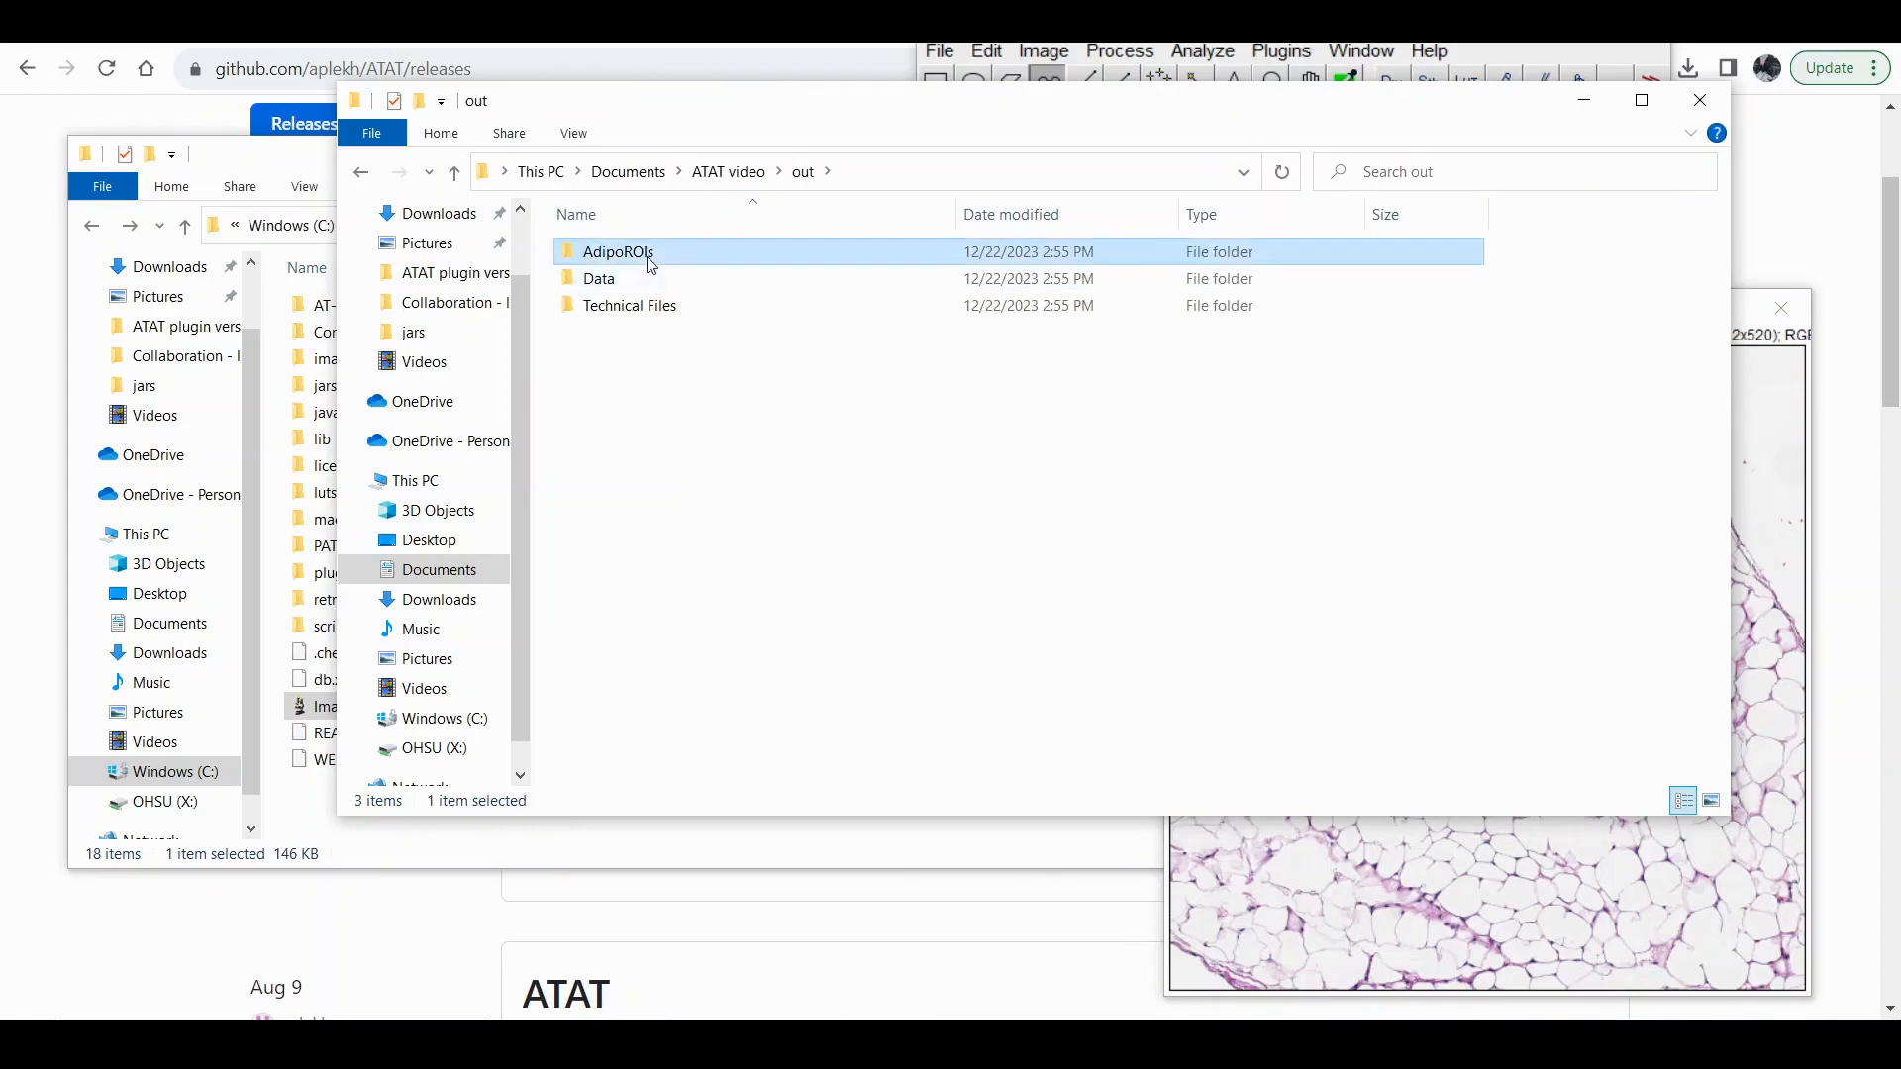
{"action": "double_click", "coordinate": [644, 254]}
{"action": "left_click", "coordinate": [852, 253]}
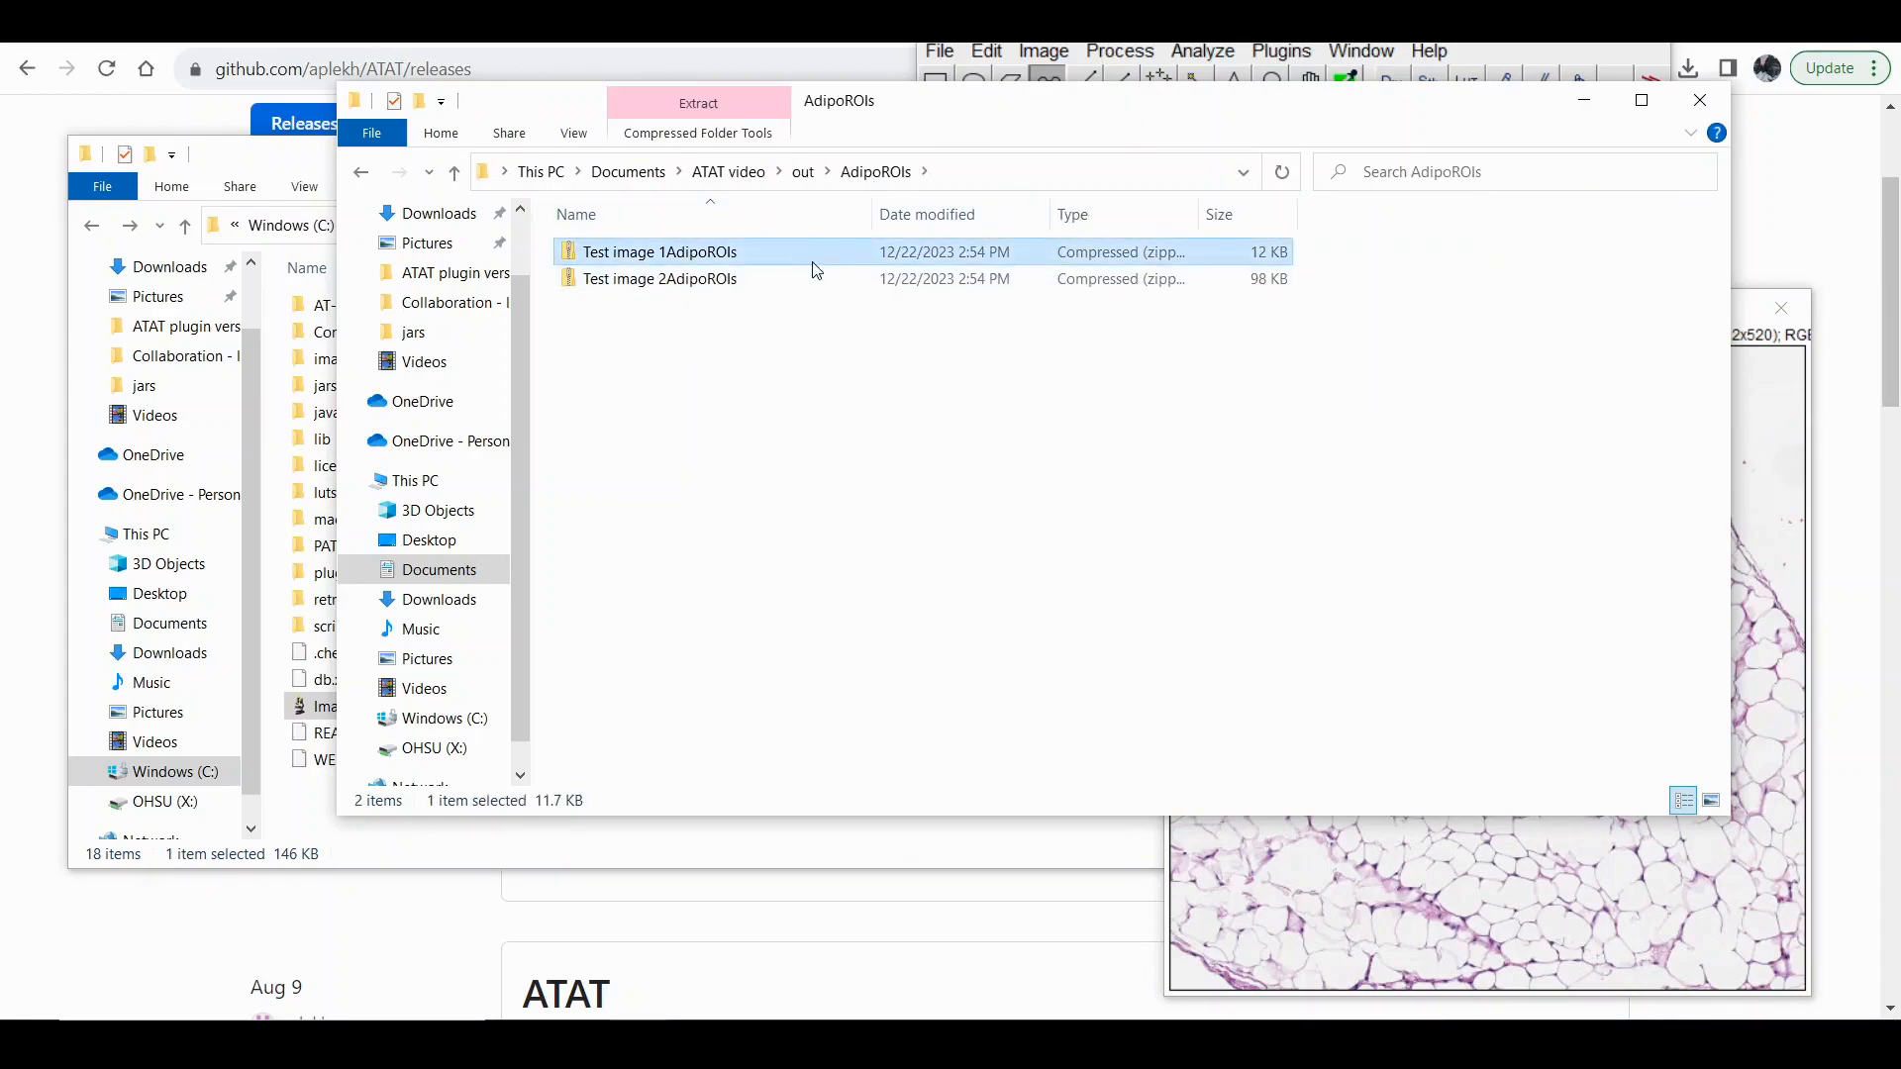
{"action": "left_click_drag", "start_coordinate": [852, 252], "coordinate": [1228, 74]}
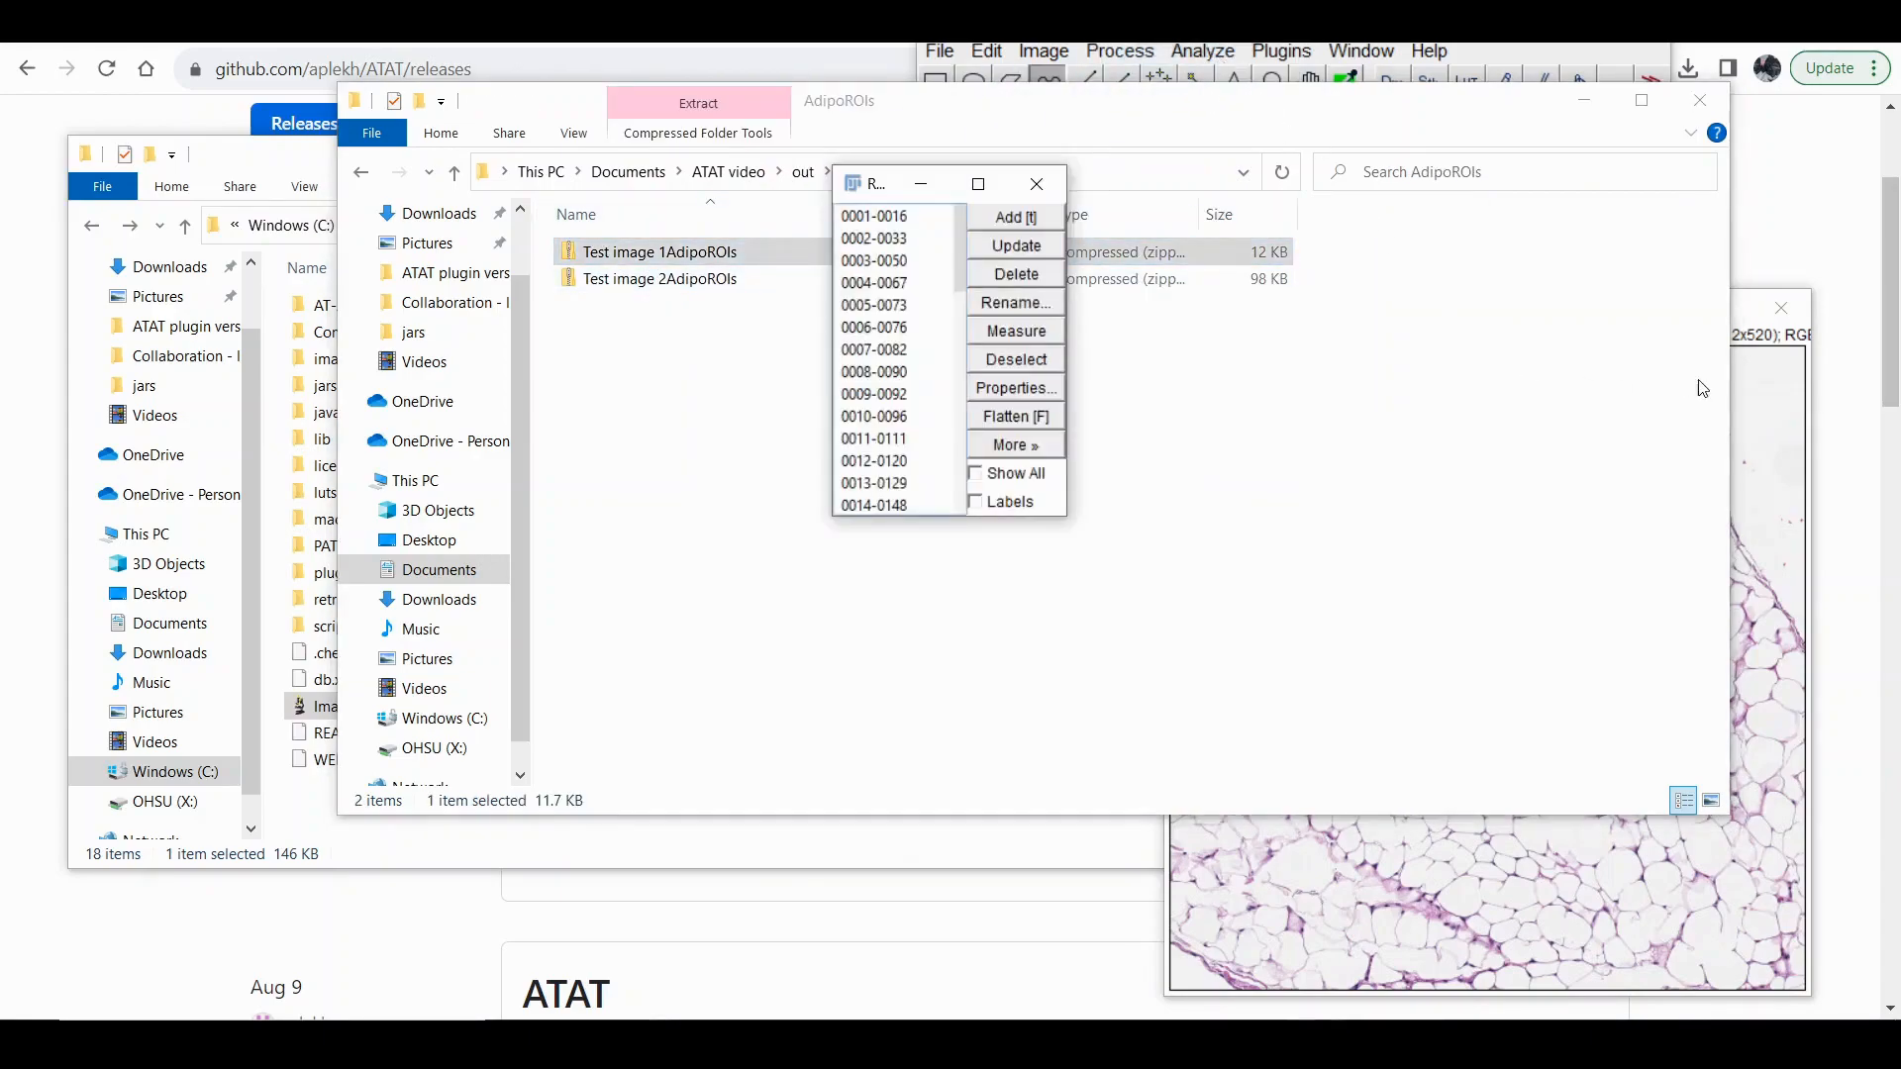
Bring Test image 1 to the front beside the ROI Manager and show all the loaded adipocyte ROIs on it.
{"action": "left_click", "coordinate": [1769, 347]}
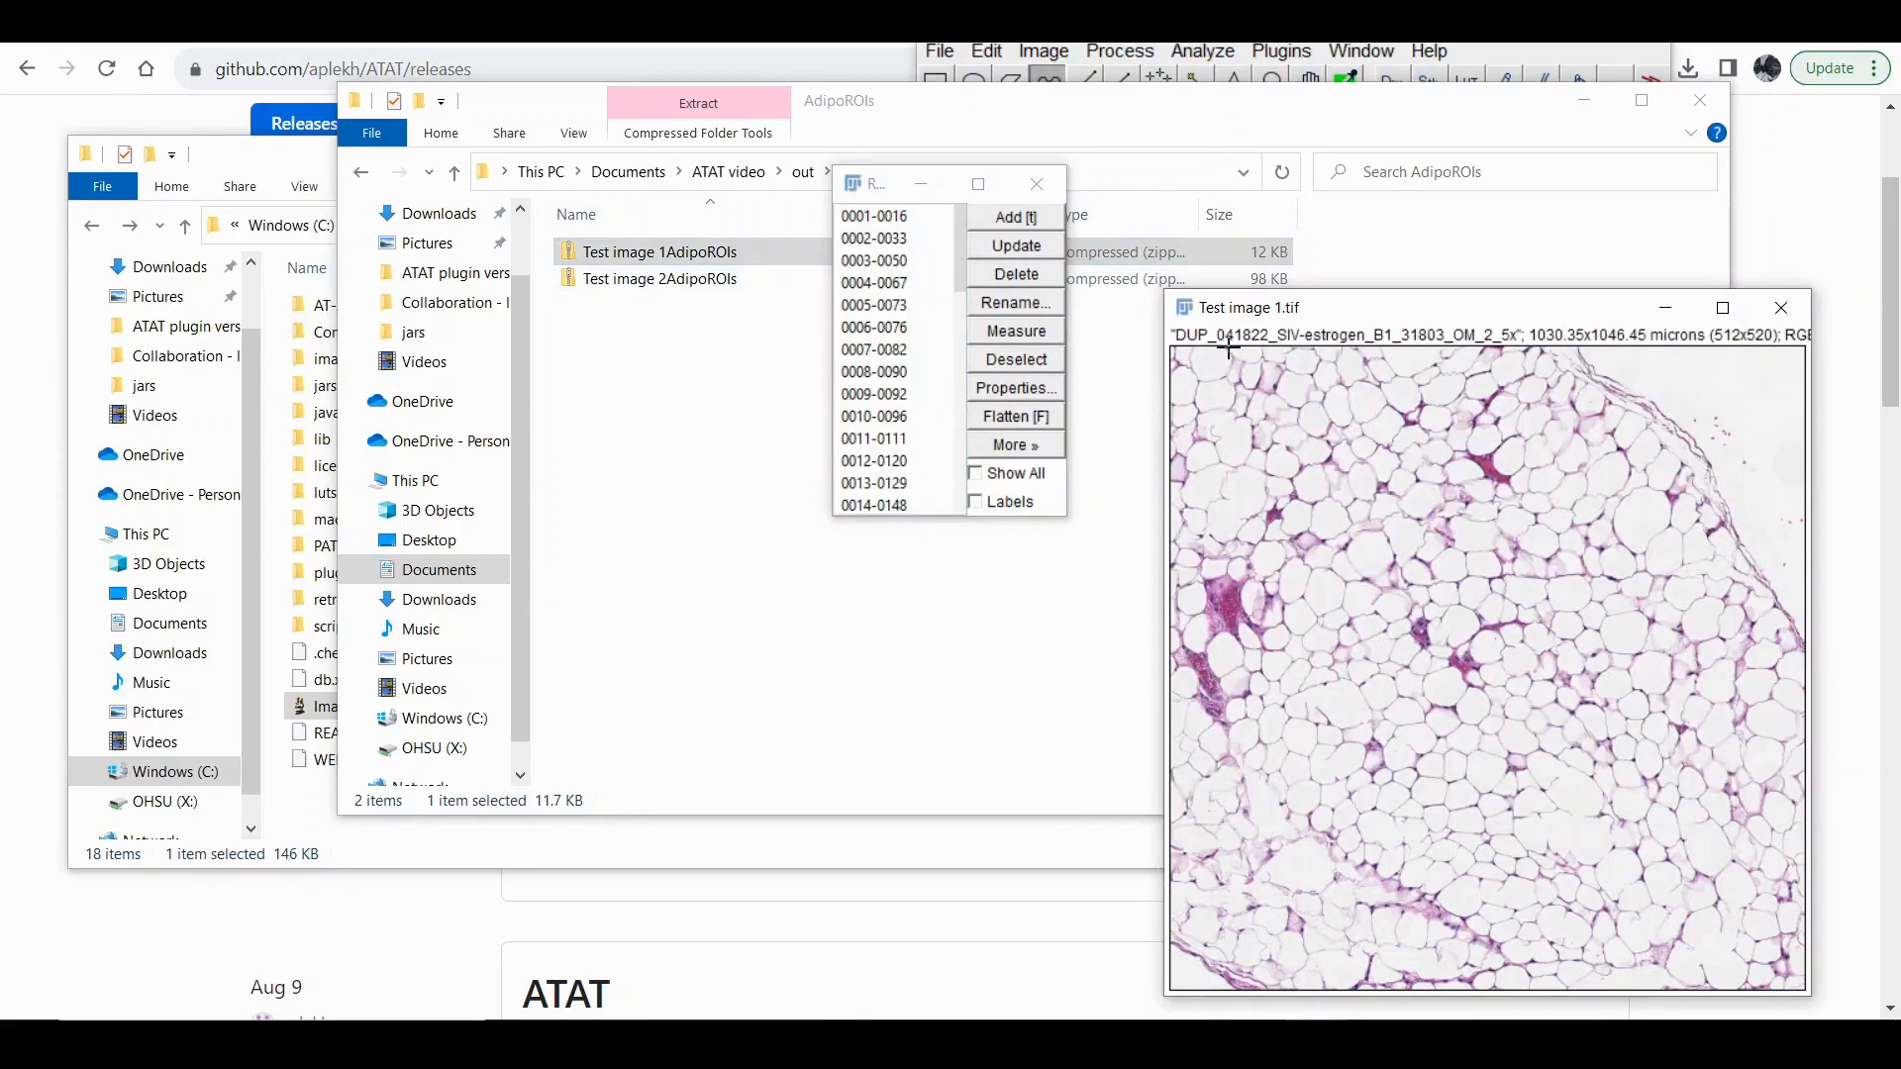
{"action": "left_click_drag", "start_coordinate": [1307, 313], "coordinate": [1286, 116]}
{"action": "left_click", "coordinate": [975, 474]}
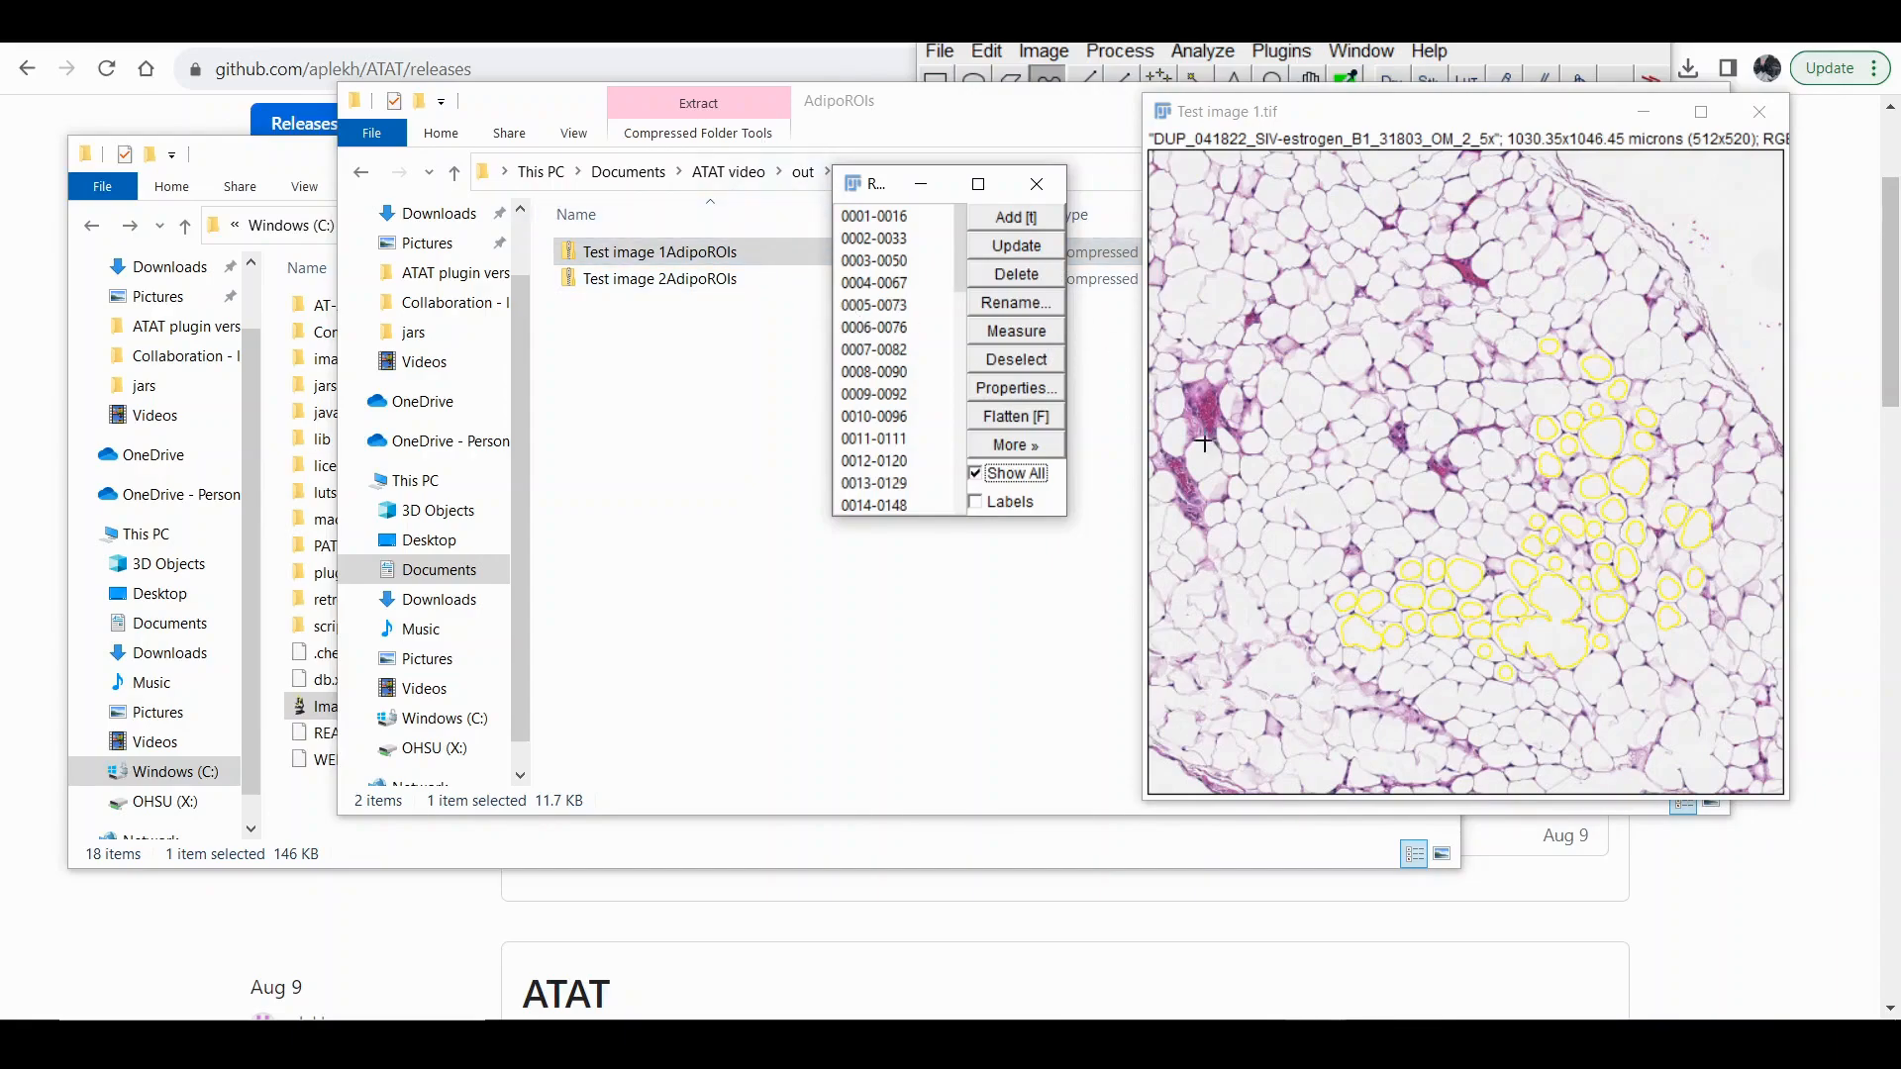
Switch to the browser, open the ATAT repository's main page on GitHub, and highlight the README's Contact us sentence.
{"action": "left_click", "coordinate": [1237, 920]}
{"action": "scroll", "coordinate": [589, 500], "scroll_direction": "up", "scroll_amount": 3}
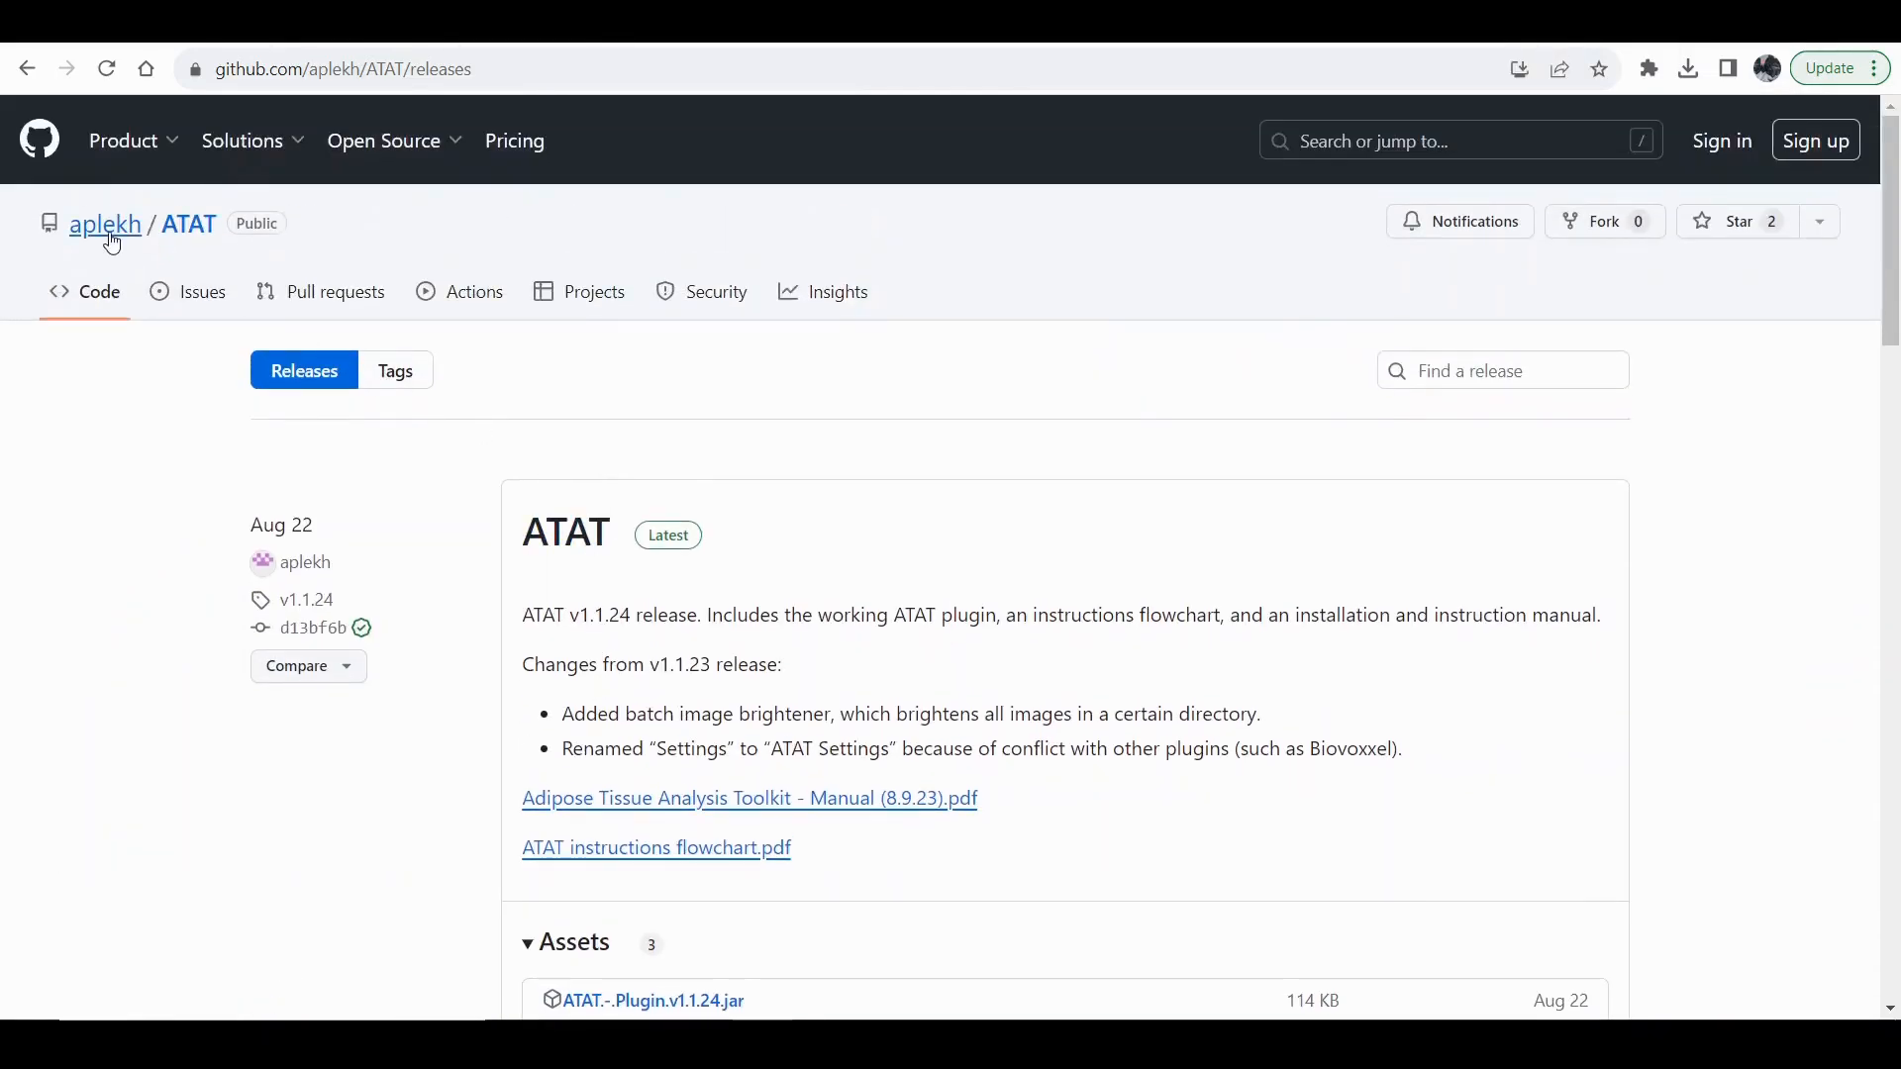
{"action": "left_click", "coordinate": [183, 237]}
{"action": "scroll", "coordinate": [313, 809], "scroll_direction": "down", "scroll_amount": 8}
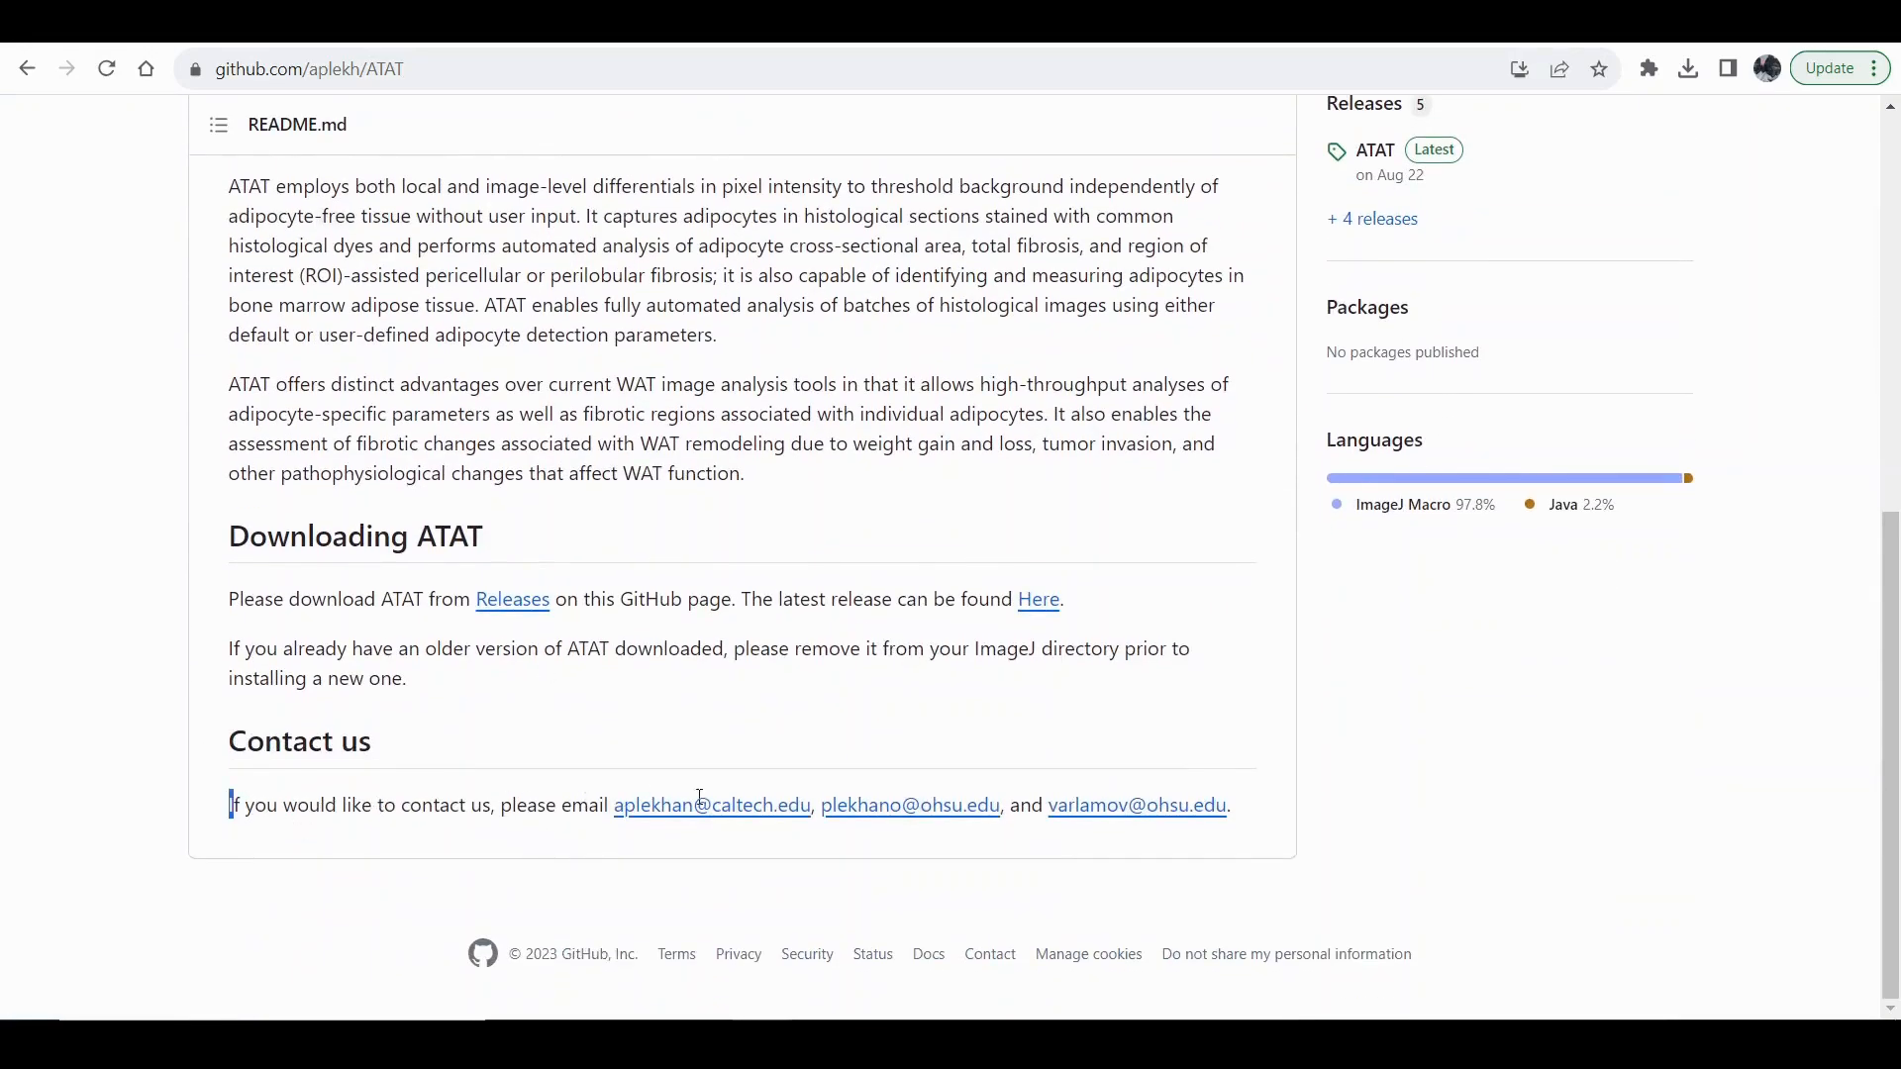
{"action": "left_click_drag", "start_coordinate": [700, 797], "coordinate": [1314, 805]}
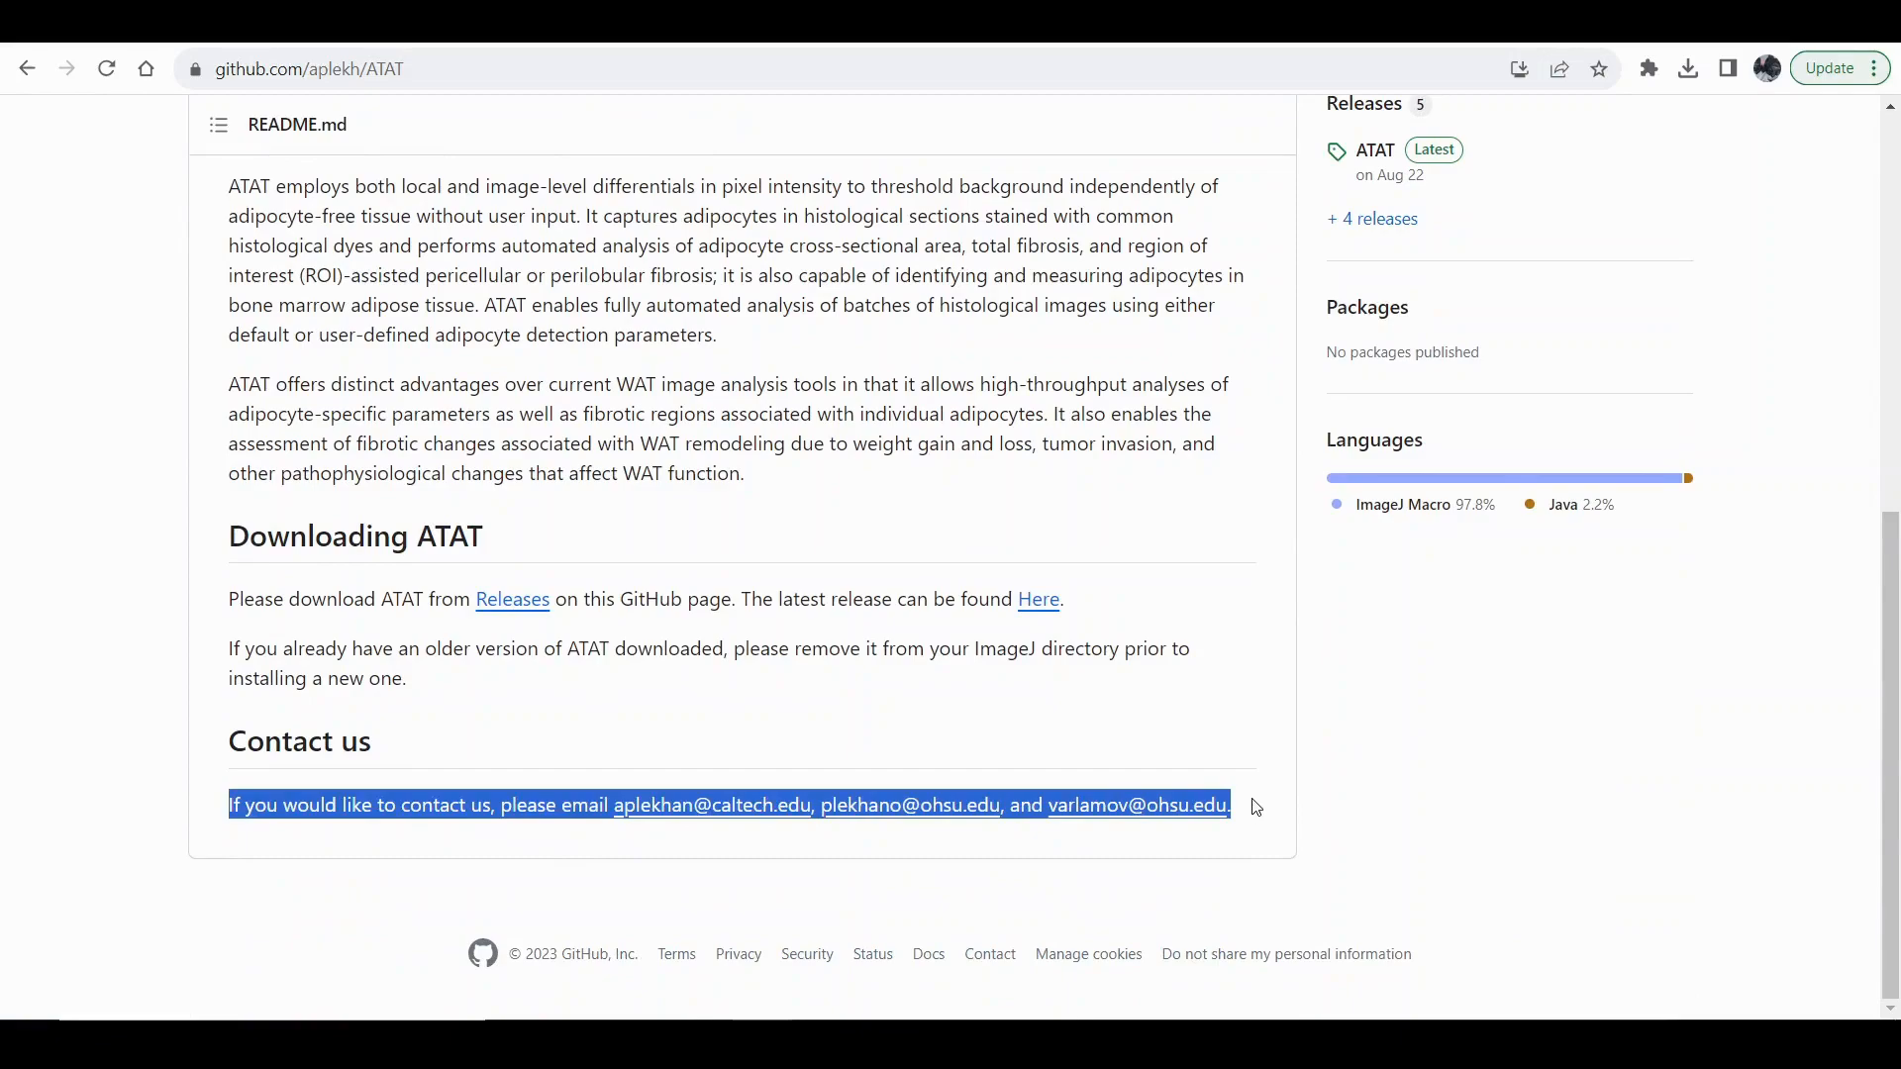